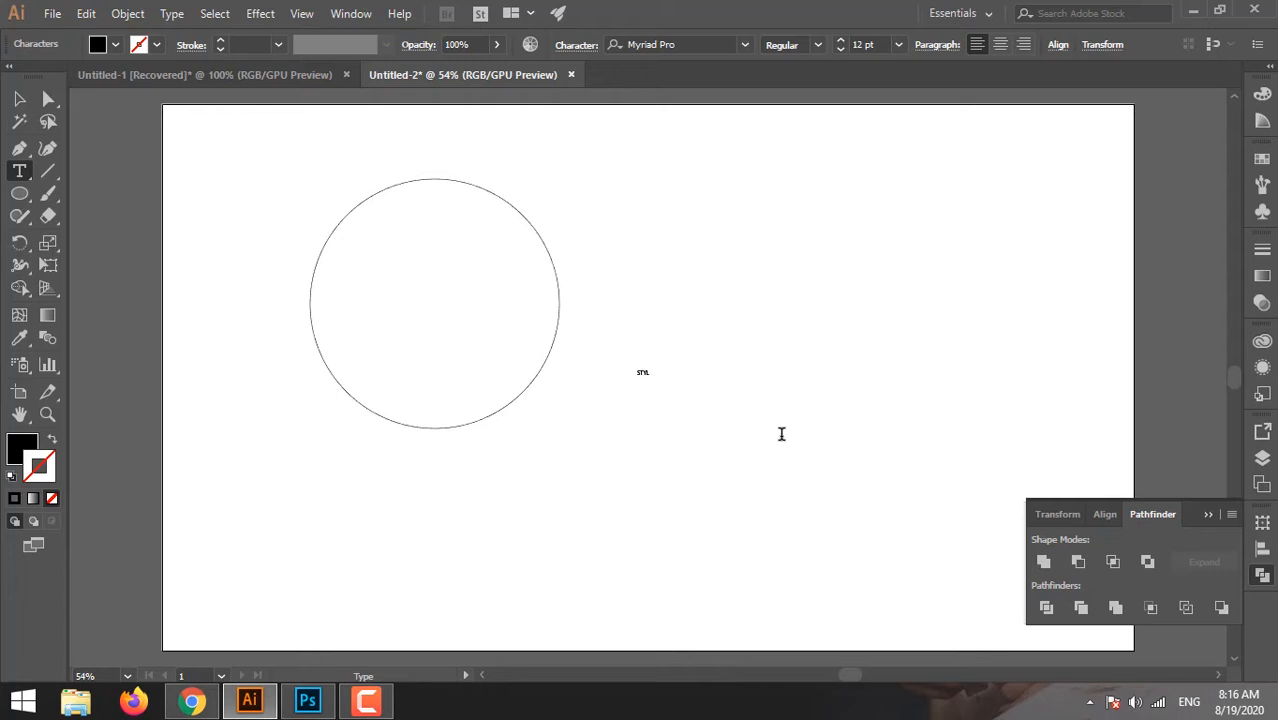
- Enlarge the STYLE text to about 132 pt and set its font to Oswald Regular
{"action": "key", "text": "Escape"}
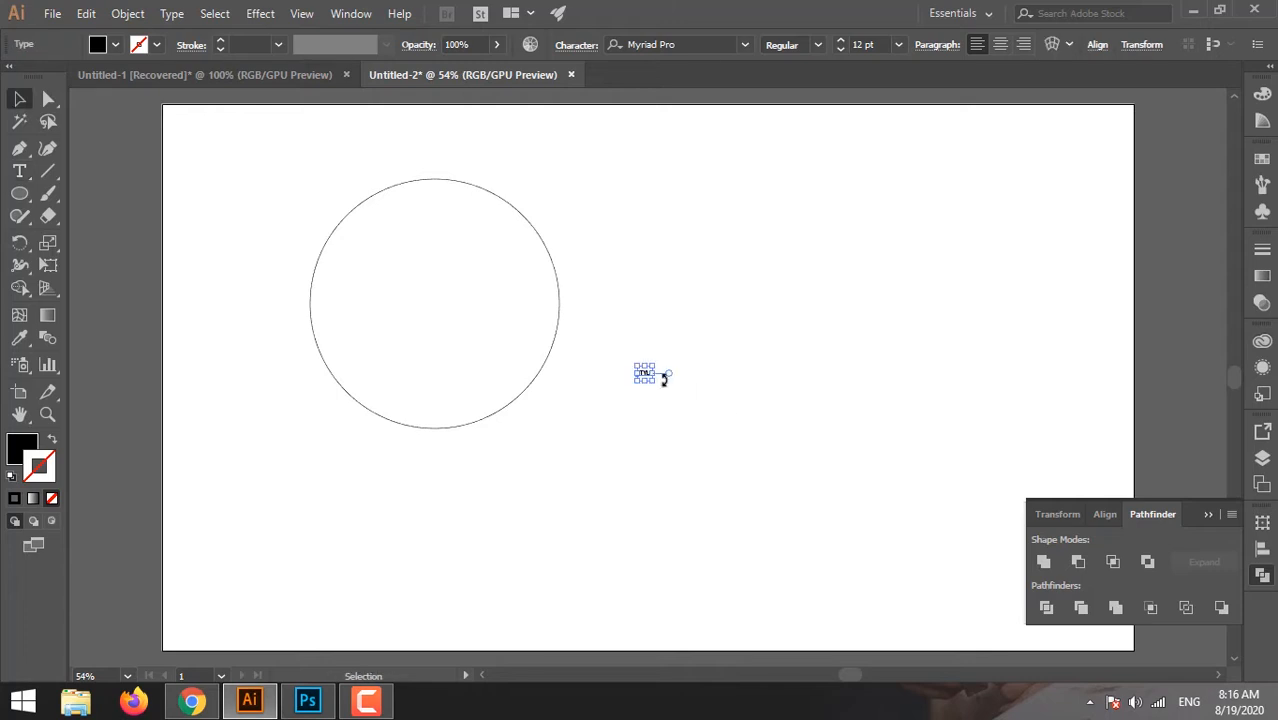
{"action": "left_click_drag", "start_coordinate": [655, 382], "coordinate": [868, 458]}
{"action": "left_click", "coordinate": [709, 44]}
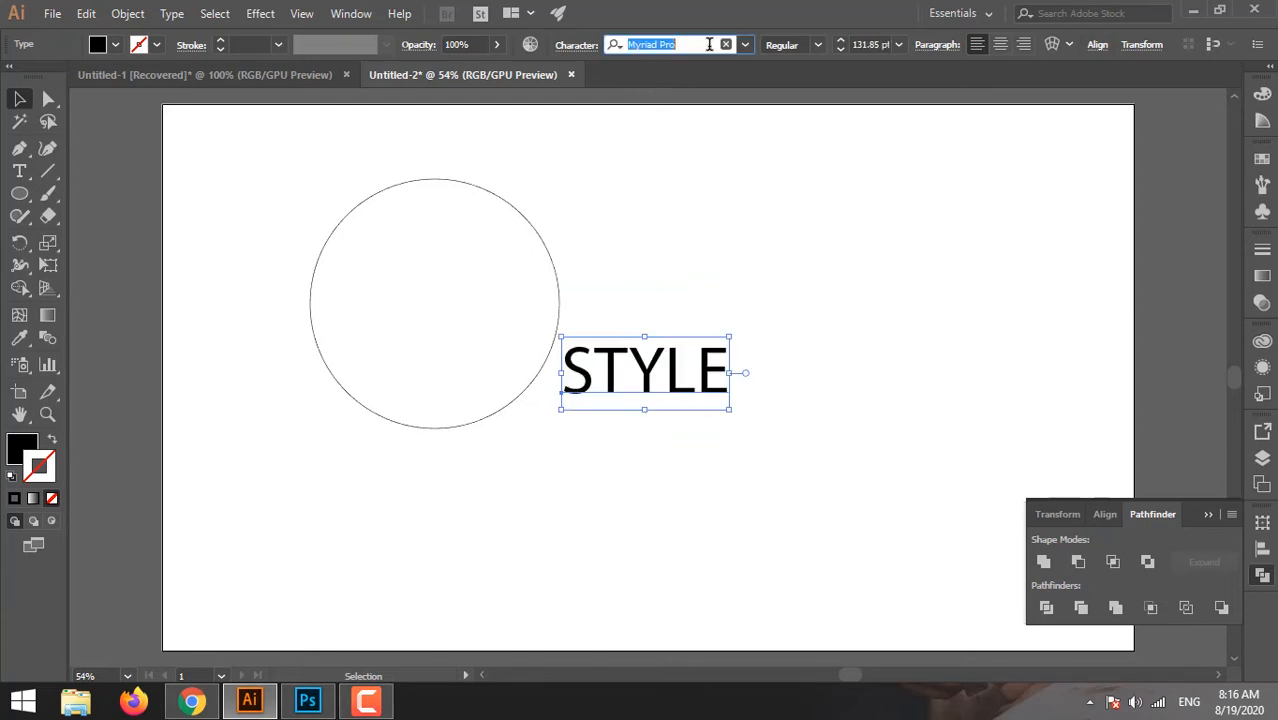
{"action": "key", "text": "Down"}
{"action": "key", "text": "Down"}
{"action": "key", "text": "Down"}
{"action": "key", "text": "Down"}
{"action": "key", "text": "Down"}
{"action": "key", "text": "Down"}
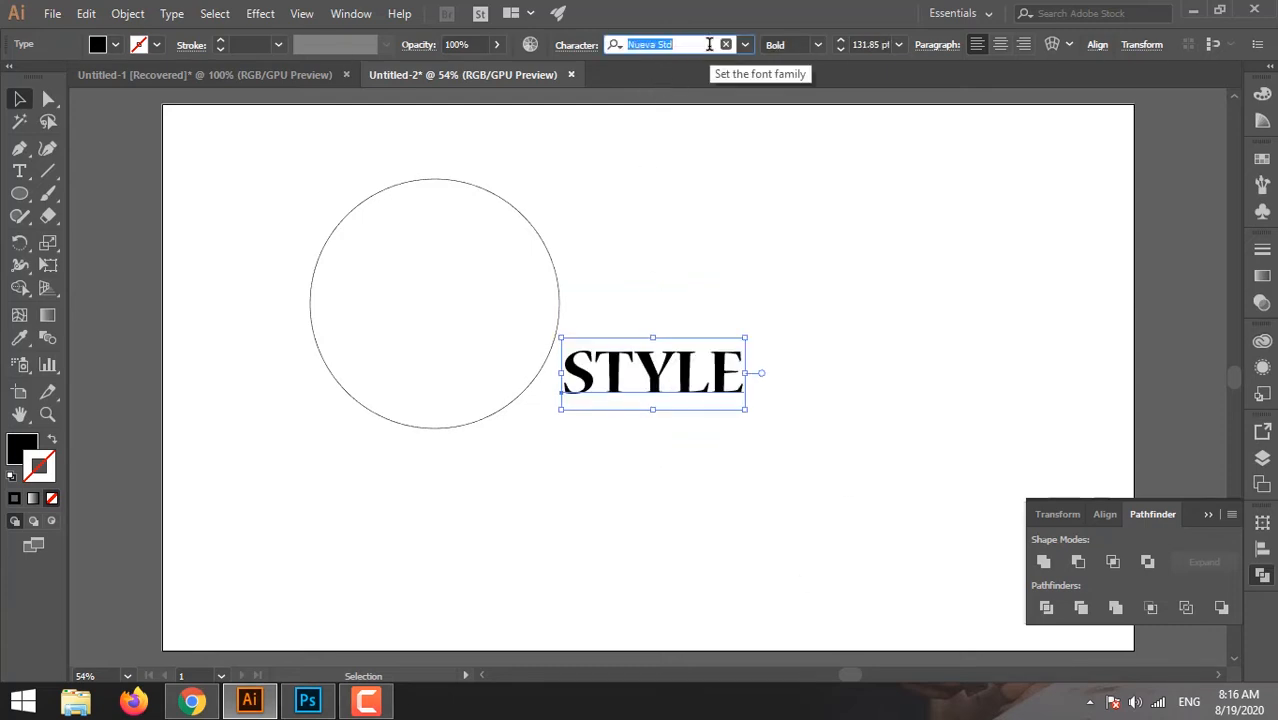
{"action": "key", "text": "Down"}
{"action": "key", "text": "Down"}
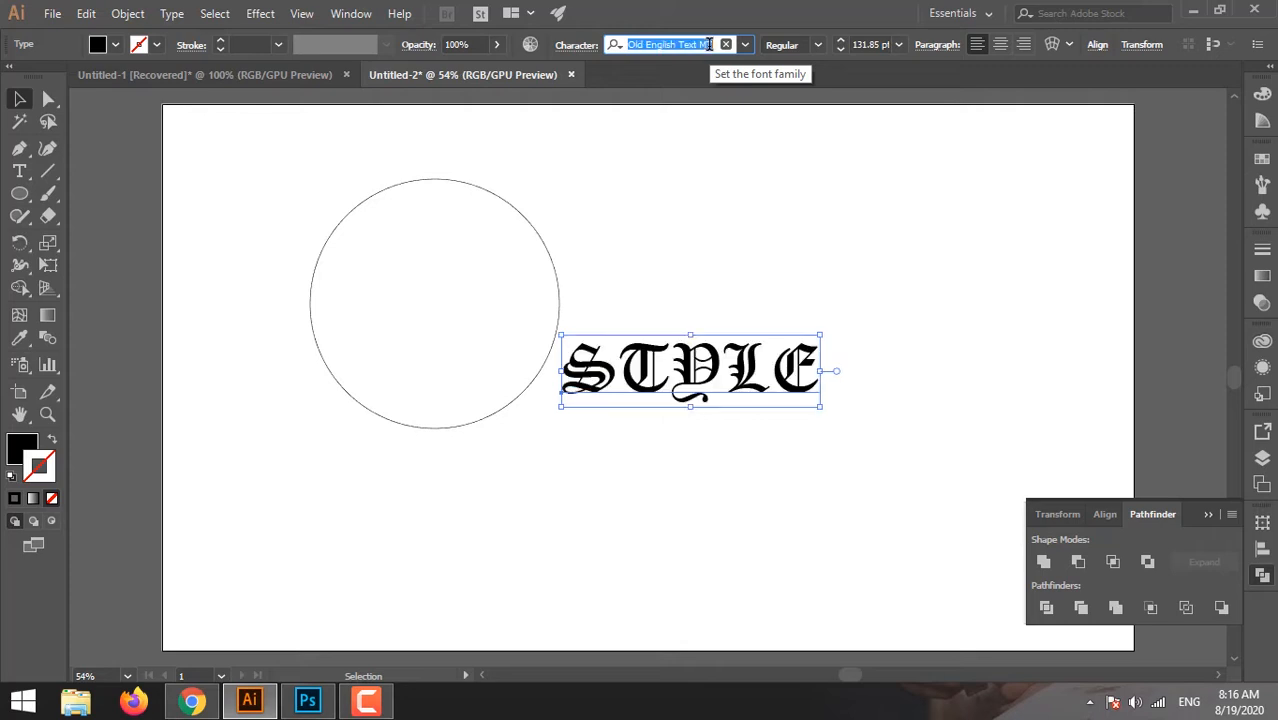
{"action": "key", "text": "Down"}
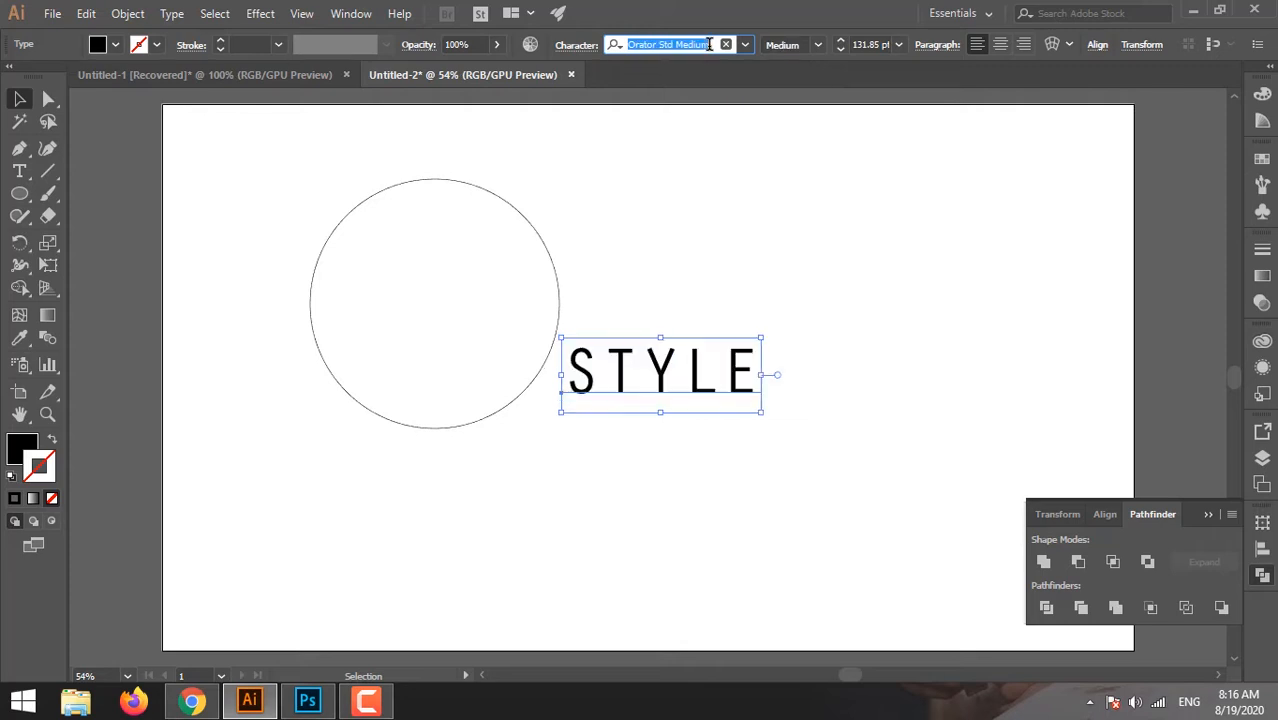
{"action": "key", "text": "Down"}
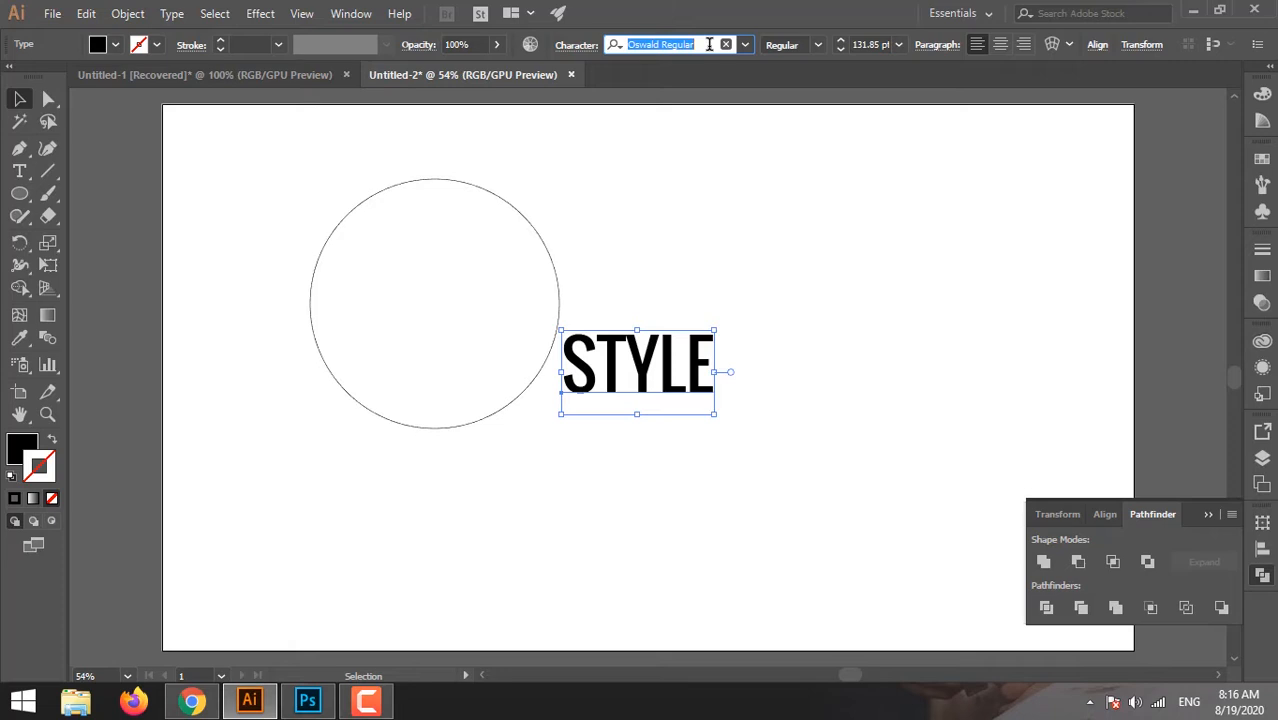
{"action": "left_click", "coordinate": [818, 46]}
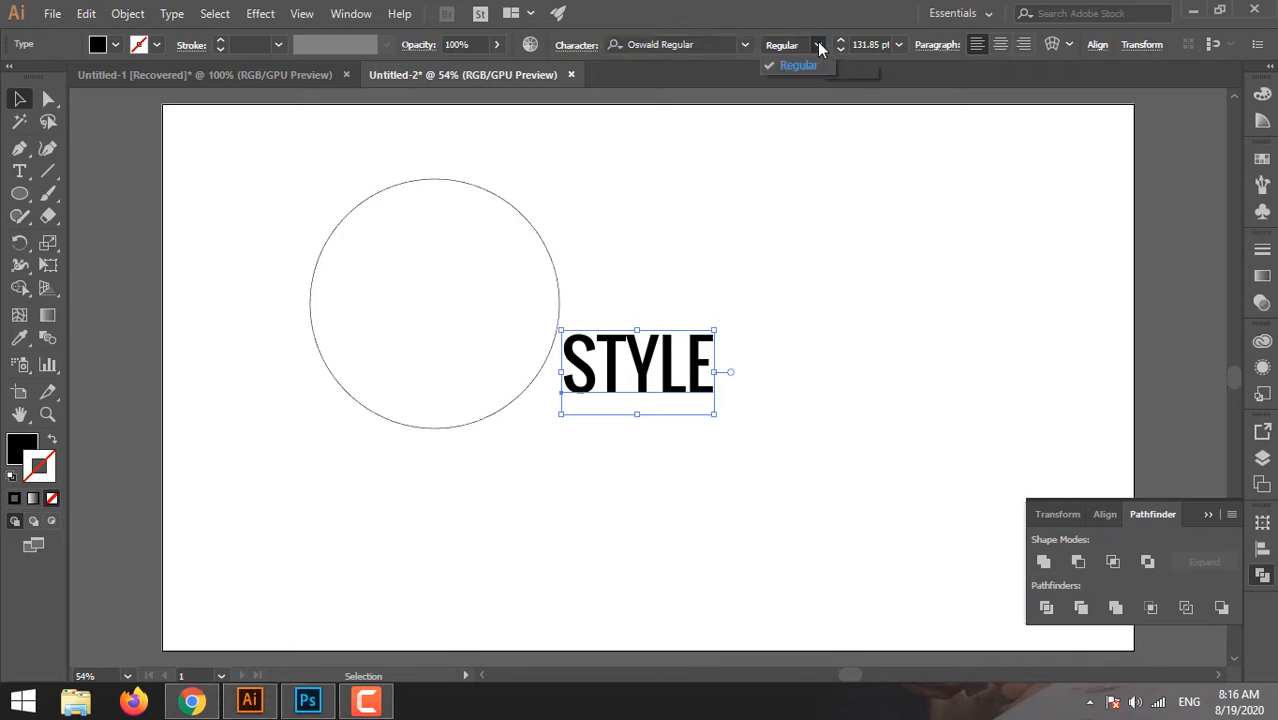
{"action": "left_click", "coordinate": [820, 49]}
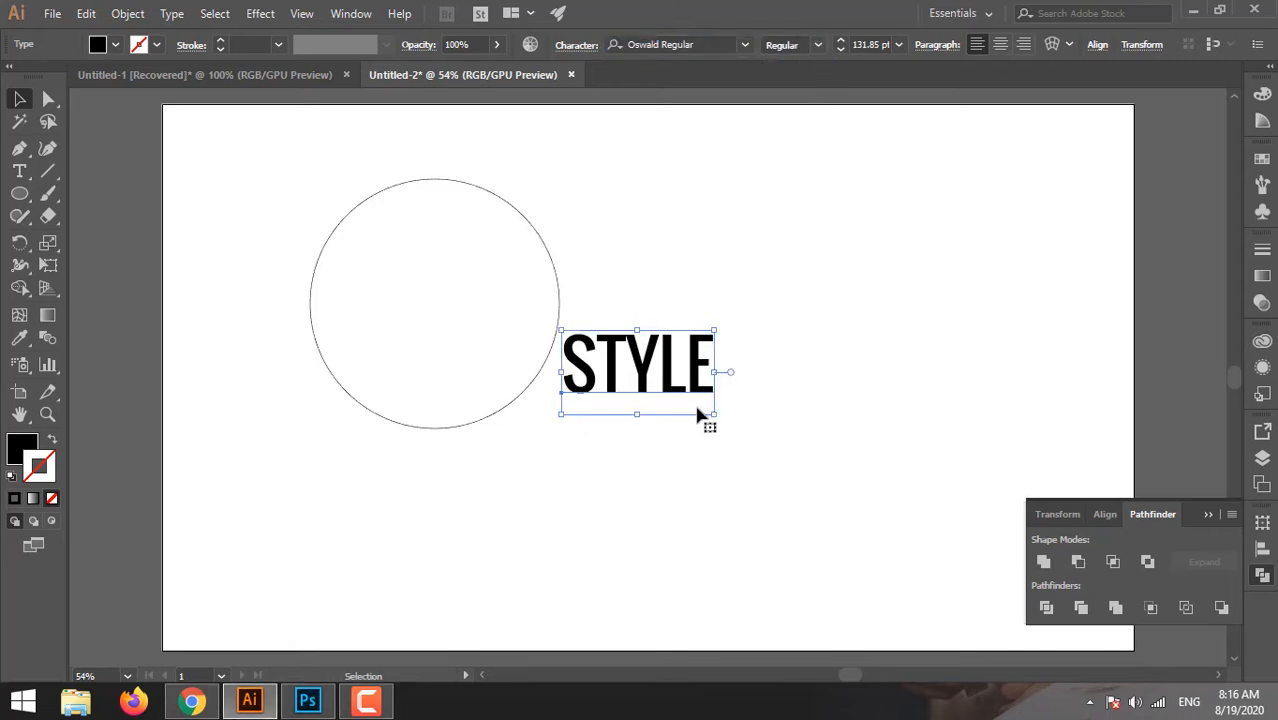
- Enlarge the STYLE text to about 159 pt and place a duplicate to its right
{"action": "left_click_drag", "start_coordinate": [714, 420], "coordinate": [977, 400]}
{"action": "key", "text": "ctrl+space"}
{"action": "left_click_drag", "start_coordinate": [547, 332], "coordinate": [700, 419]}
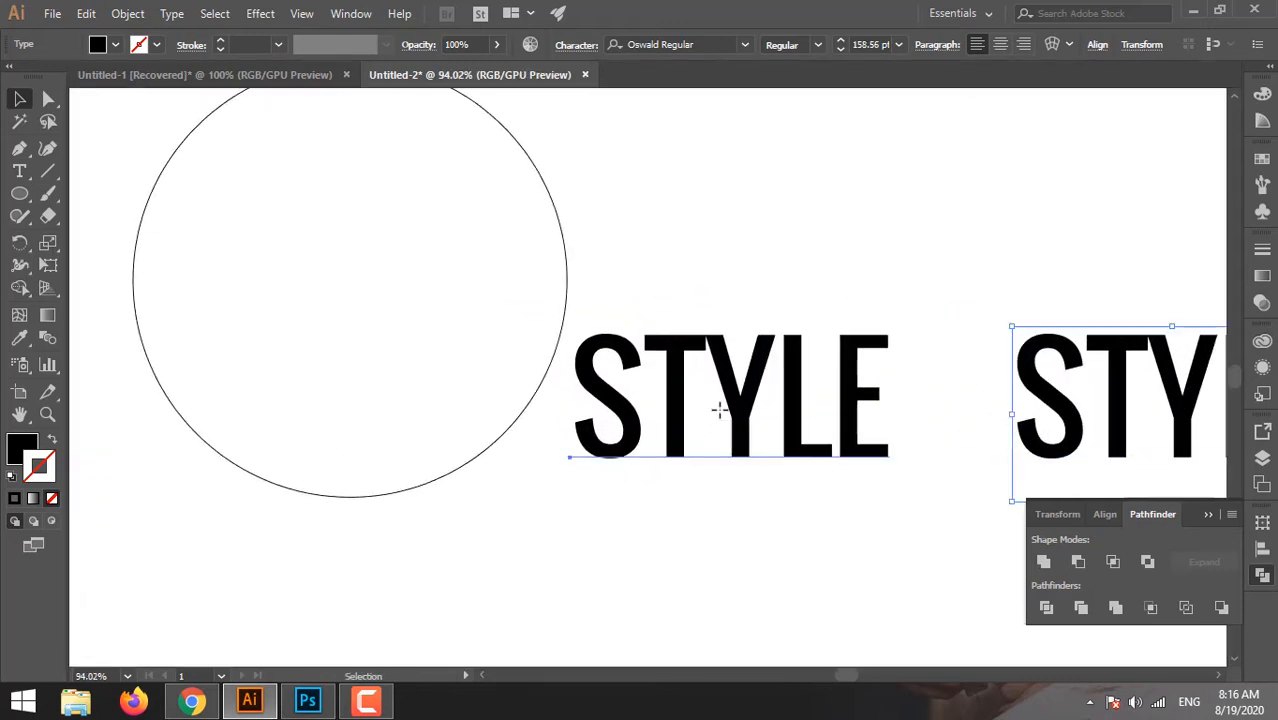
- Convert the STYLE text nearest the circle to outlines and ungroup it into separate letters
{"action": "right_click", "coordinate": [719, 408]}
{"action": "left_click", "coordinate": [800, 182]}
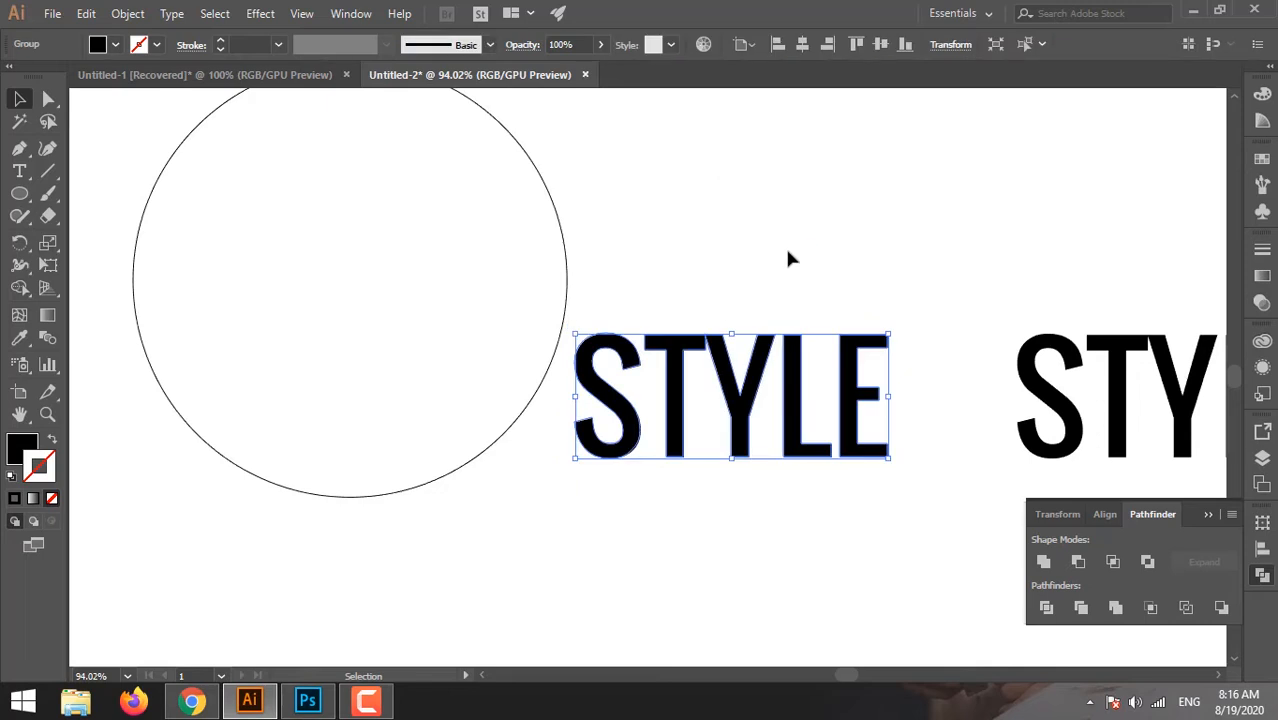
{"action": "right_click", "coordinate": [724, 500]}
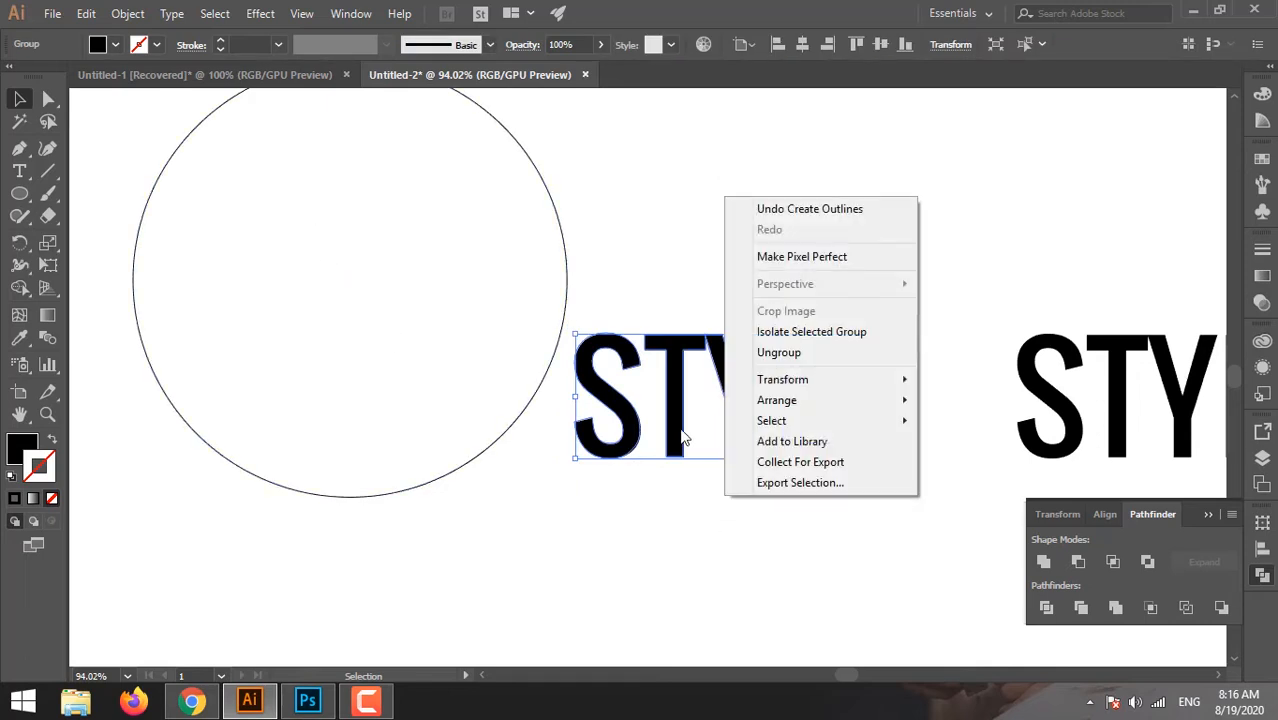
{"action": "left_click", "coordinate": [780, 352]}
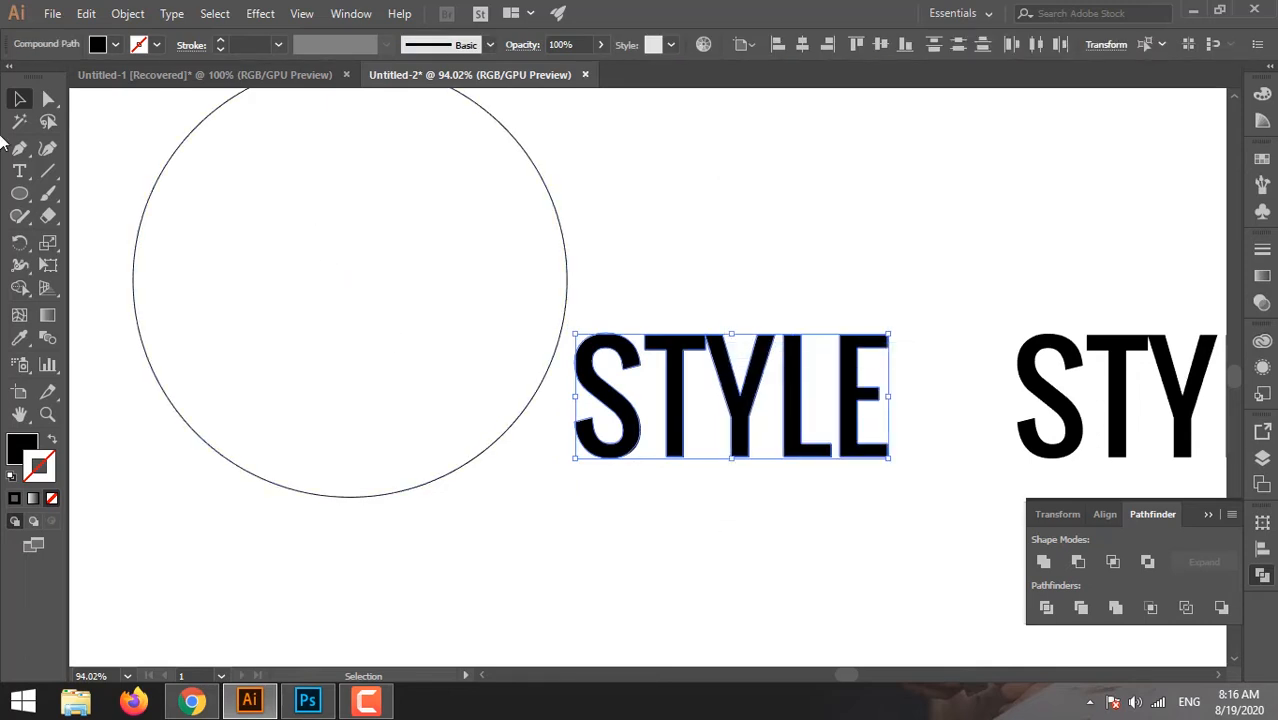
- Overlap the T with the lower right of the S, and set the Y over the right end of the T's crossbar
{"action": "left_click", "coordinate": [652, 475]}
{"action": "left_click_drag", "start_coordinate": [640, 459], "coordinate": [424, 410]}
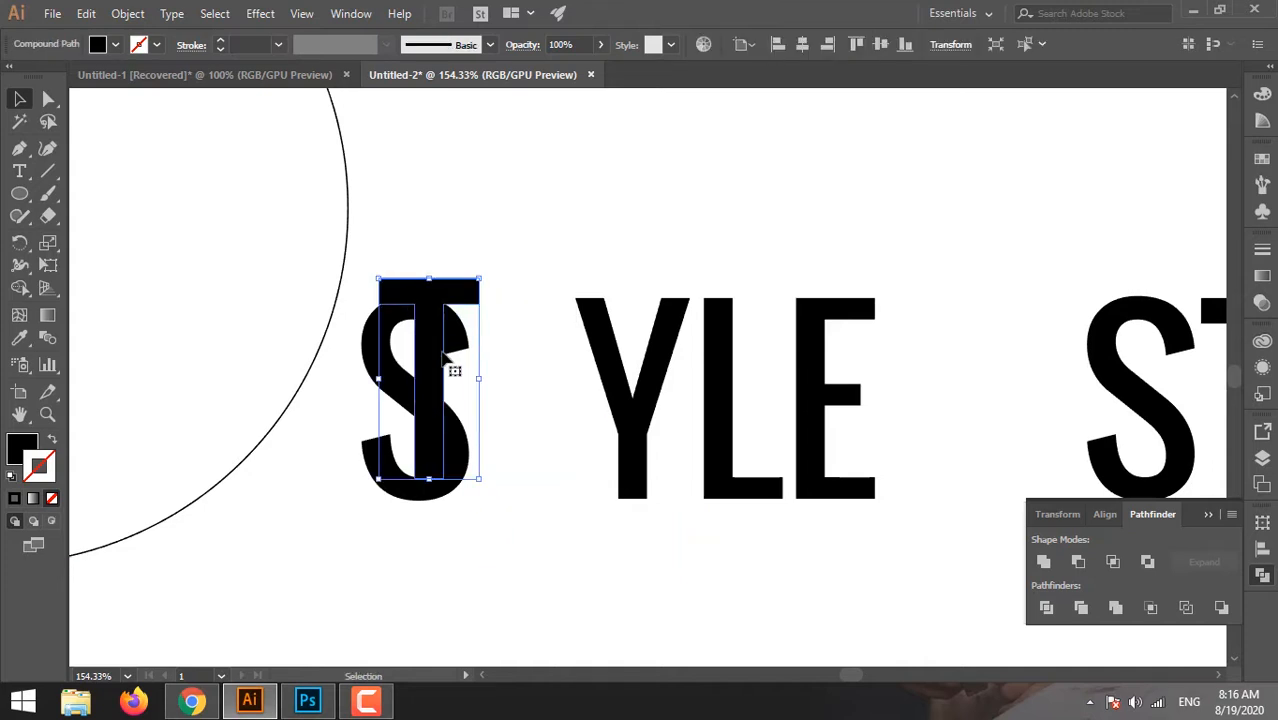
{"action": "left_click_drag", "start_coordinate": [434, 356], "coordinate": [486, 450]}
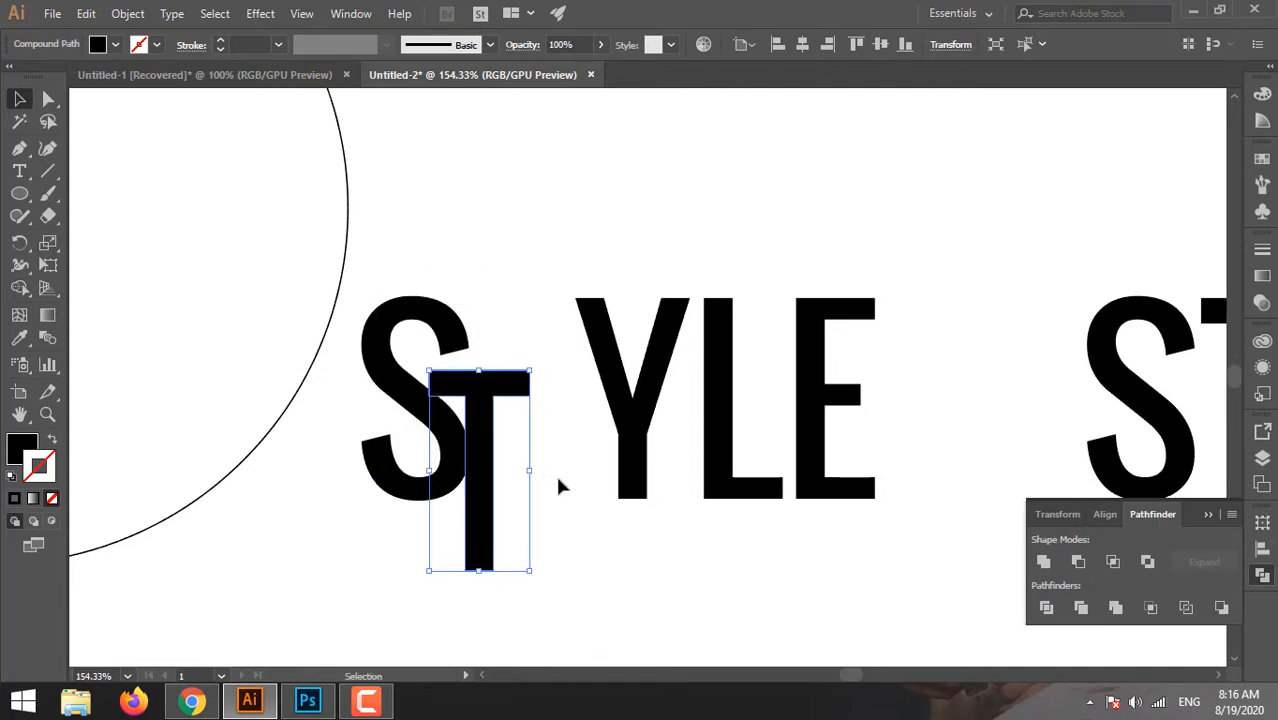
{"action": "key", "text": "Right"}
{"action": "key", "text": "Right"}
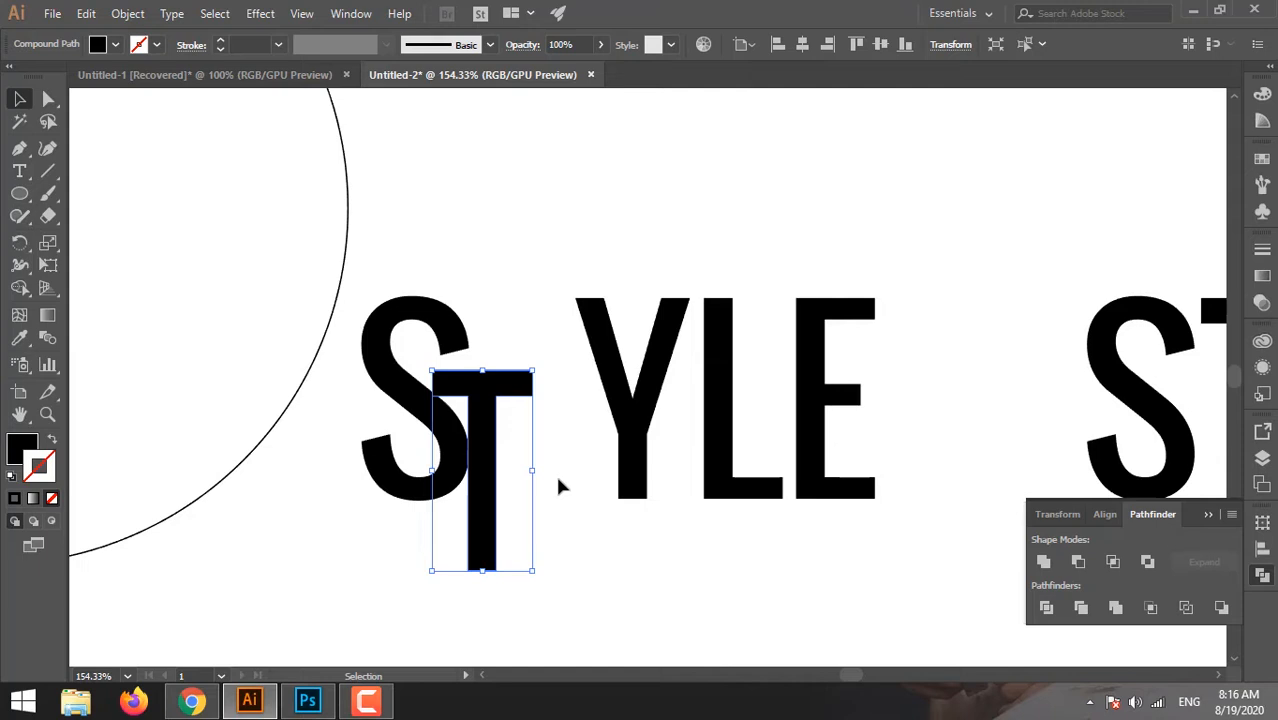
{"action": "left_click_drag", "start_coordinate": [634, 410], "coordinate": [543, 375]}
{"action": "left_click", "coordinate": [693, 459]}
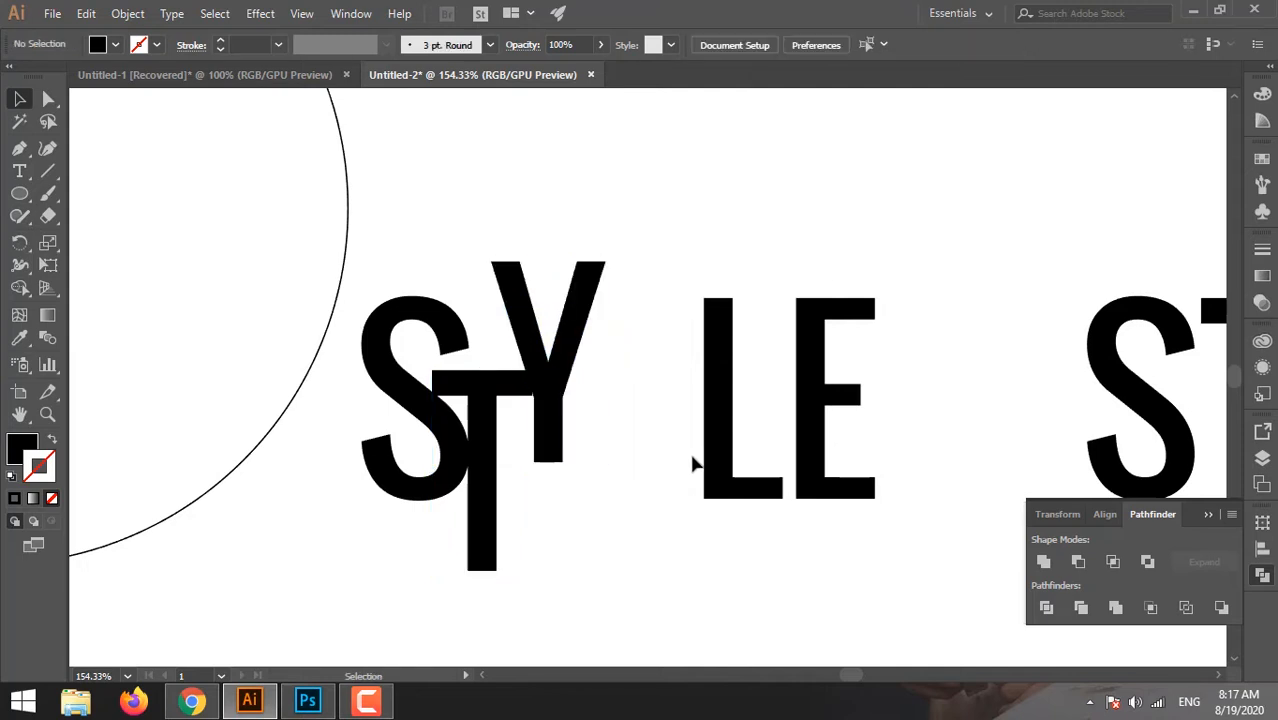
- Move the L beside the T under the Y and align its bottom edge to the T
{"action": "left_click_drag", "start_coordinate": [730, 442], "coordinate": [594, 518]}
{"action": "left_click", "coordinate": [491, 542], "text": "shift"}
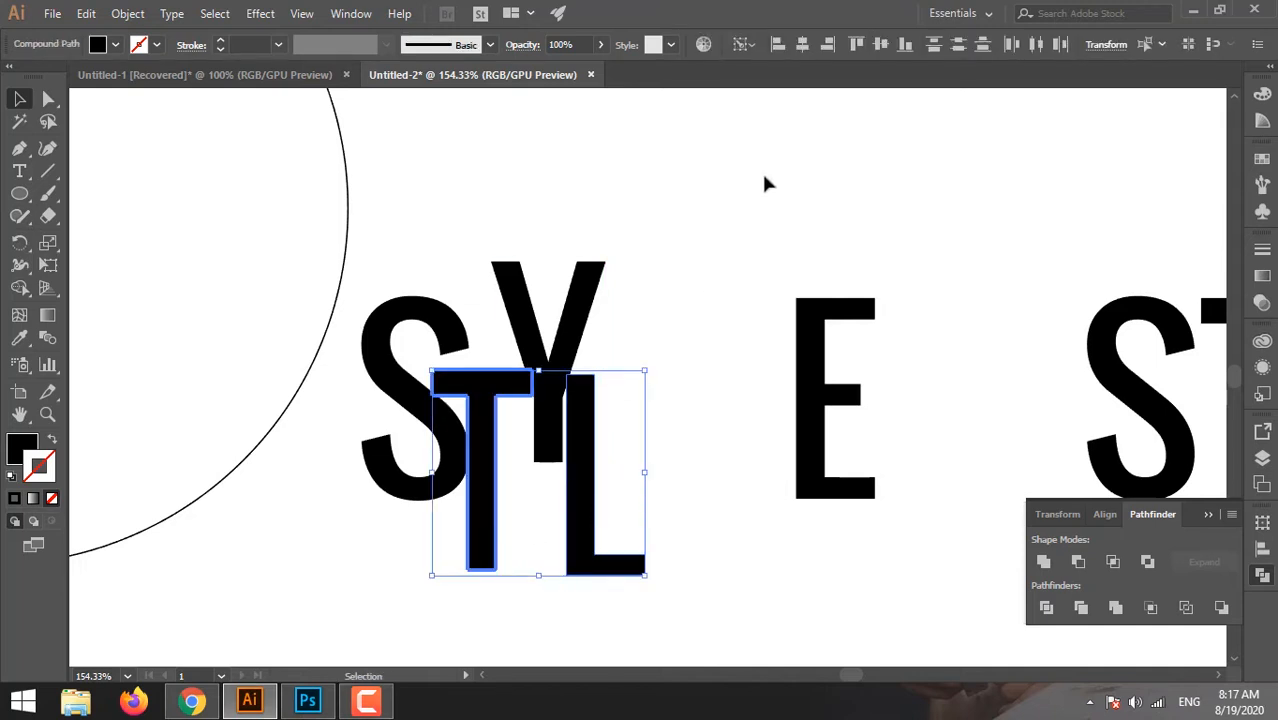
{"action": "left_click", "coordinate": [904, 44]}
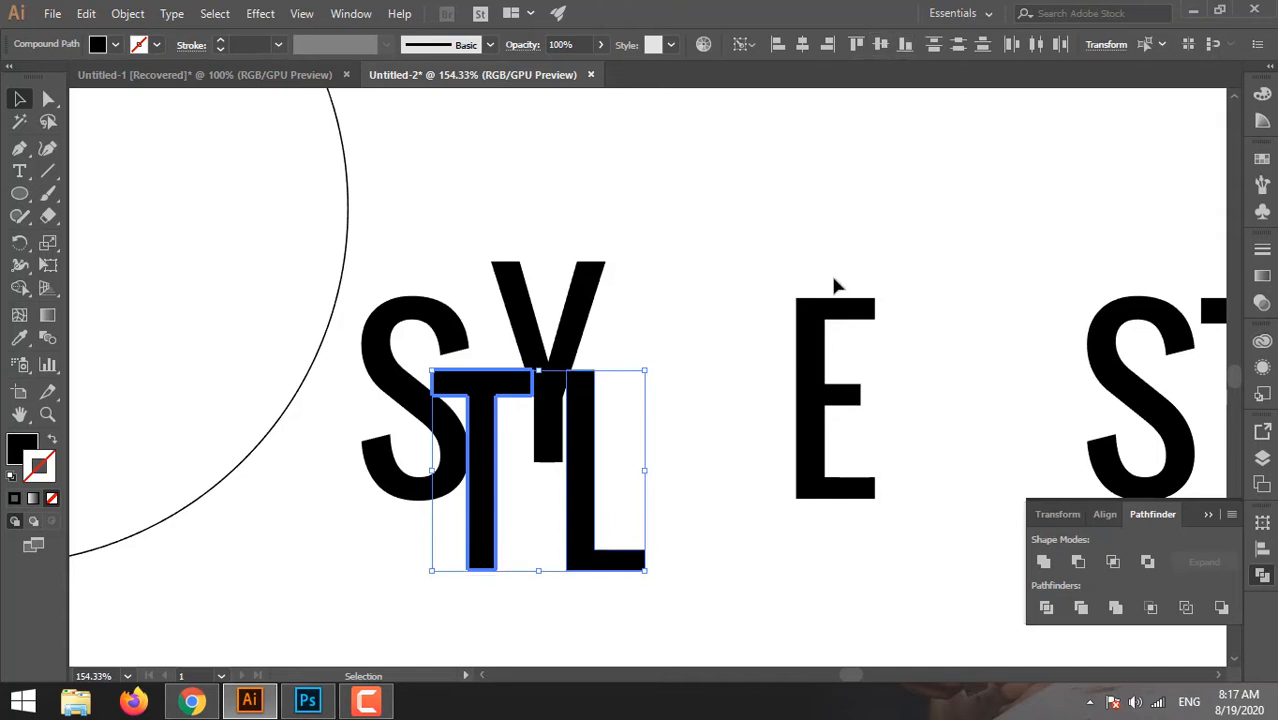
{"action": "left_click", "coordinate": [777, 532]}
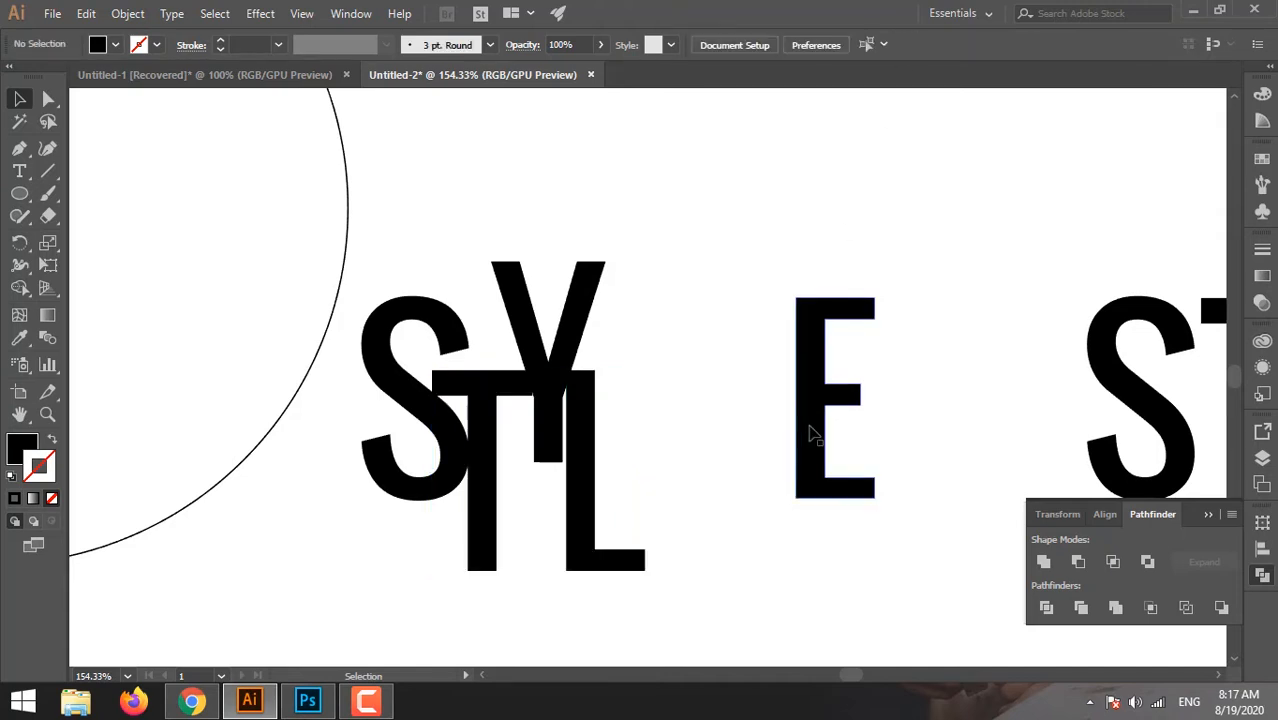
- Move the E against the right side of the Y and align its bottom edge to the Y
{"action": "left_click_drag", "start_coordinate": [813, 434], "coordinate": [615, 396]}
{"action": "left_click", "coordinate": [585, 337], "text": "shift"}
{"action": "key", "text": "ctrl+8"}
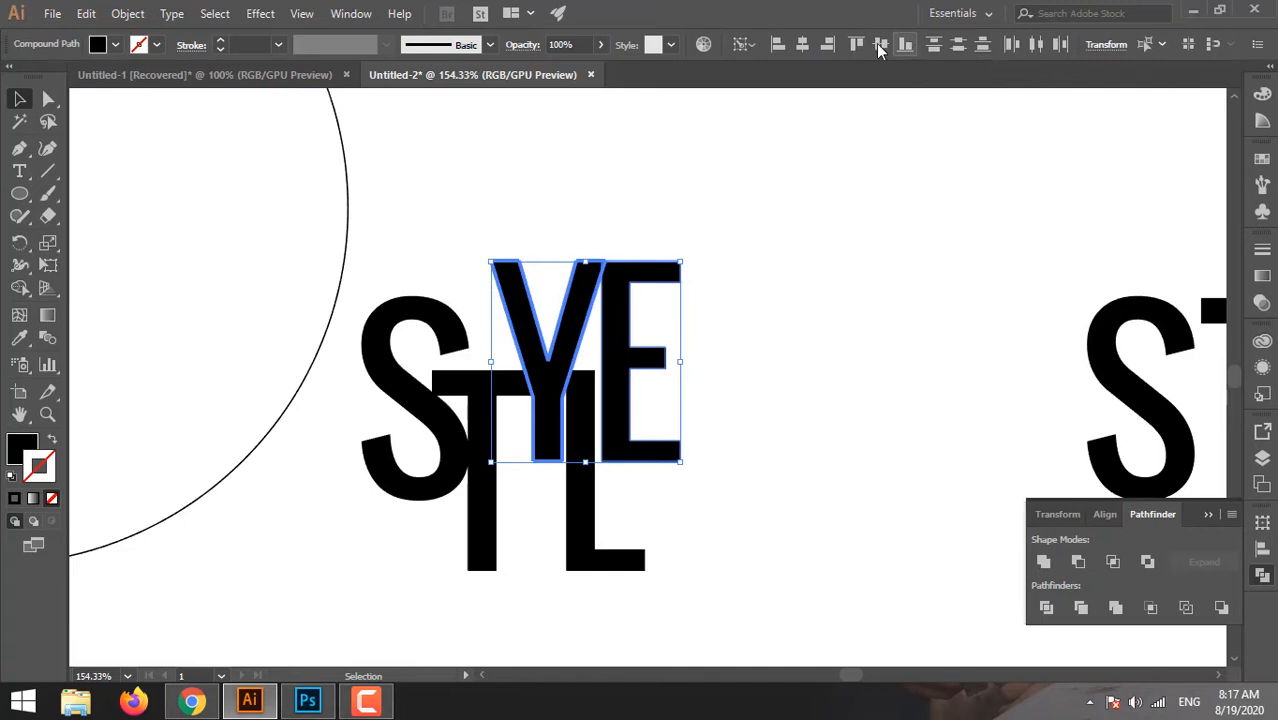
{"action": "left_click", "coordinate": [872, 296]}
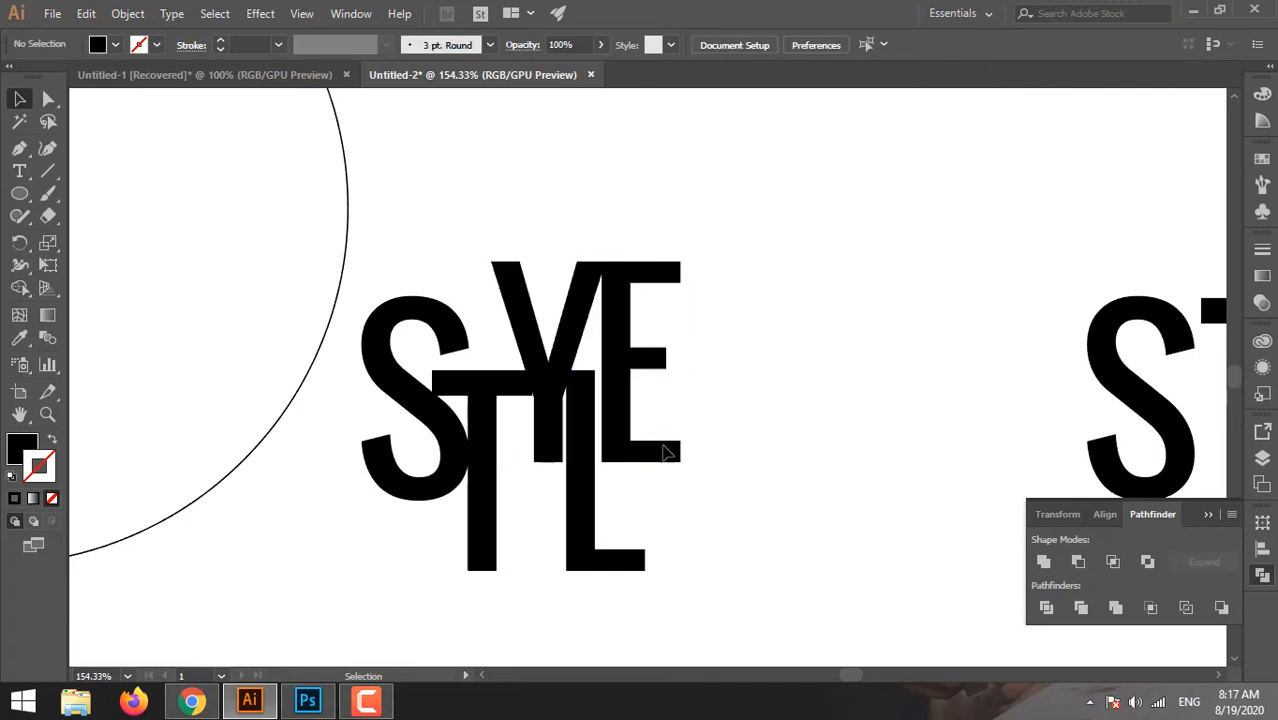
{"action": "left_click", "coordinate": [456, 470]}
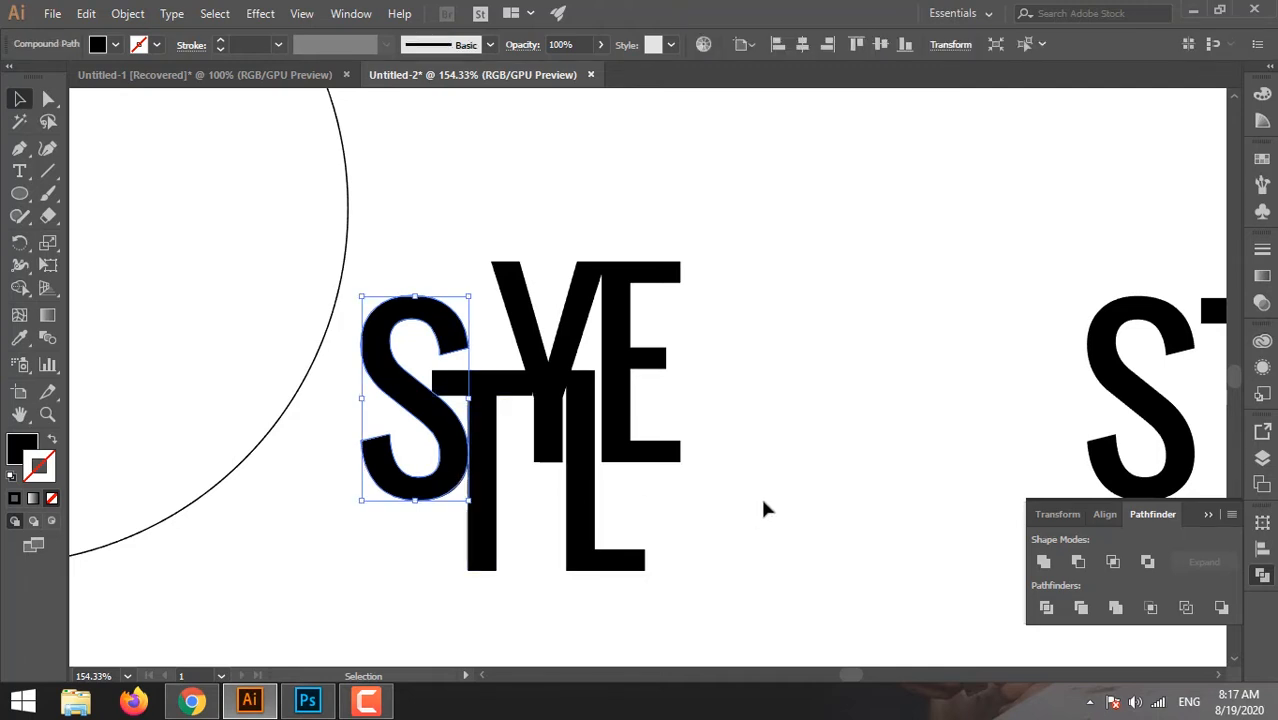
{"action": "left_click", "coordinate": [790, 414]}
{"action": "left_click_drag", "start_coordinate": [807, 314], "coordinate": [430, 520]}
{"action": "right_click", "coordinate": [437, 490]}
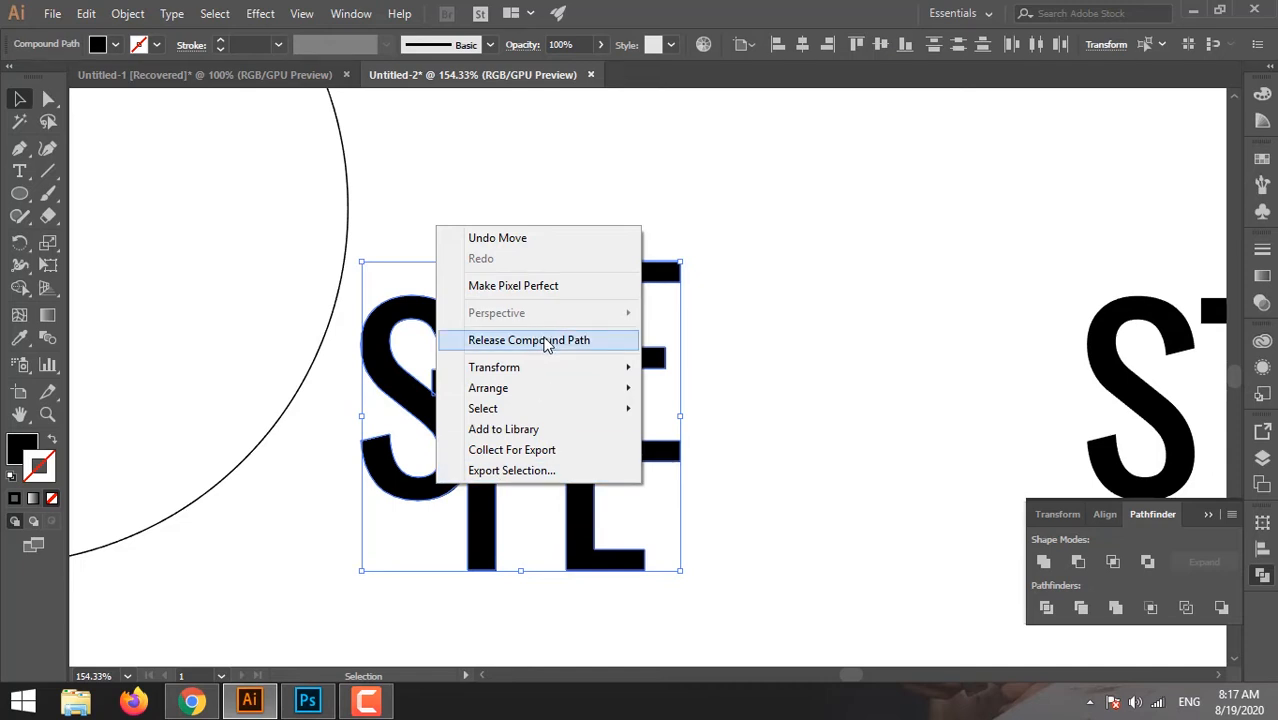
{"action": "left_click", "coordinate": [787, 361]}
- Group the five overlapping letters and move the group into the circle
{"action": "left_click_drag", "start_coordinate": [771, 315], "coordinate": [413, 516]}
{"action": "key", "text": "ctrl+g"}
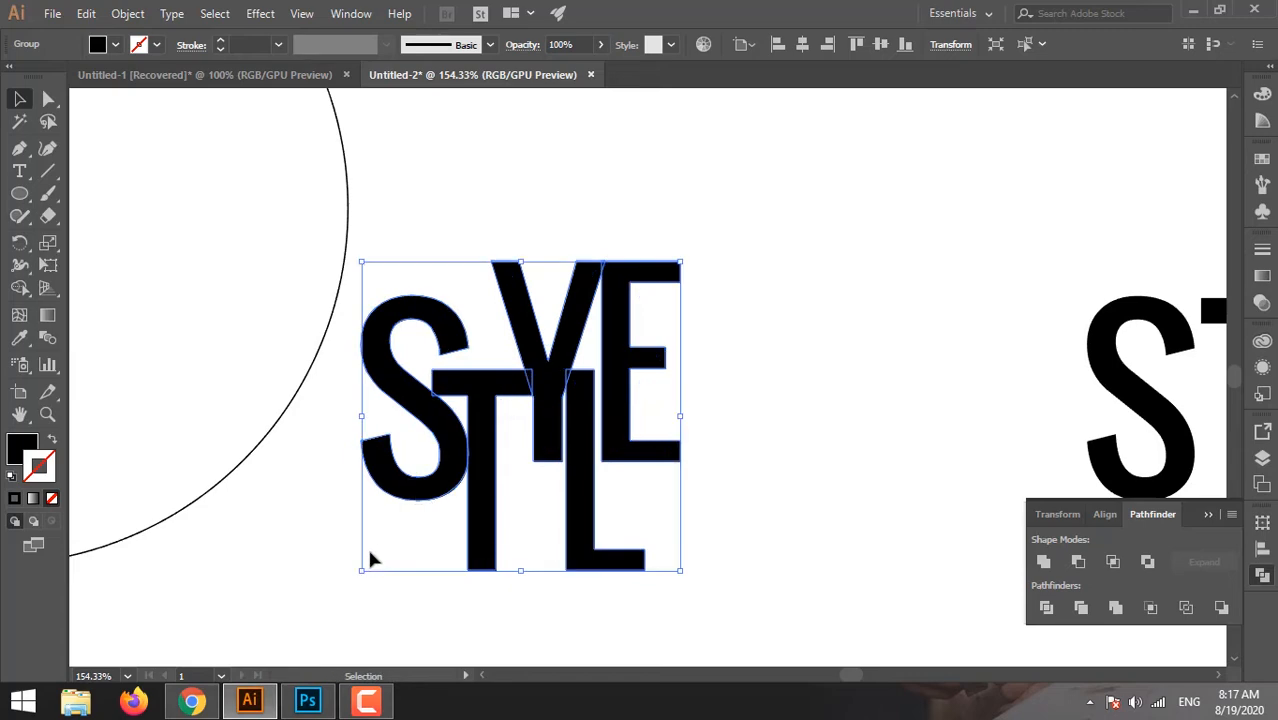
{"action": "left_click_drag", "start_coordinate": [400, 478], "coordinate": [239, 392]}
- Enlarge the letter group and centre it inside the circle
{"action": "key", "text": "ctrl+minus"}
{"action": "key", "text": "ctrl+minus"}
{"action": "left_click_drag", "start_coordinate": [434, 437], "coordinate": [679, 526]}
{"action": "left_click_drag", "start_coordinate": [476, 445], "coordinate": [602, 378]}
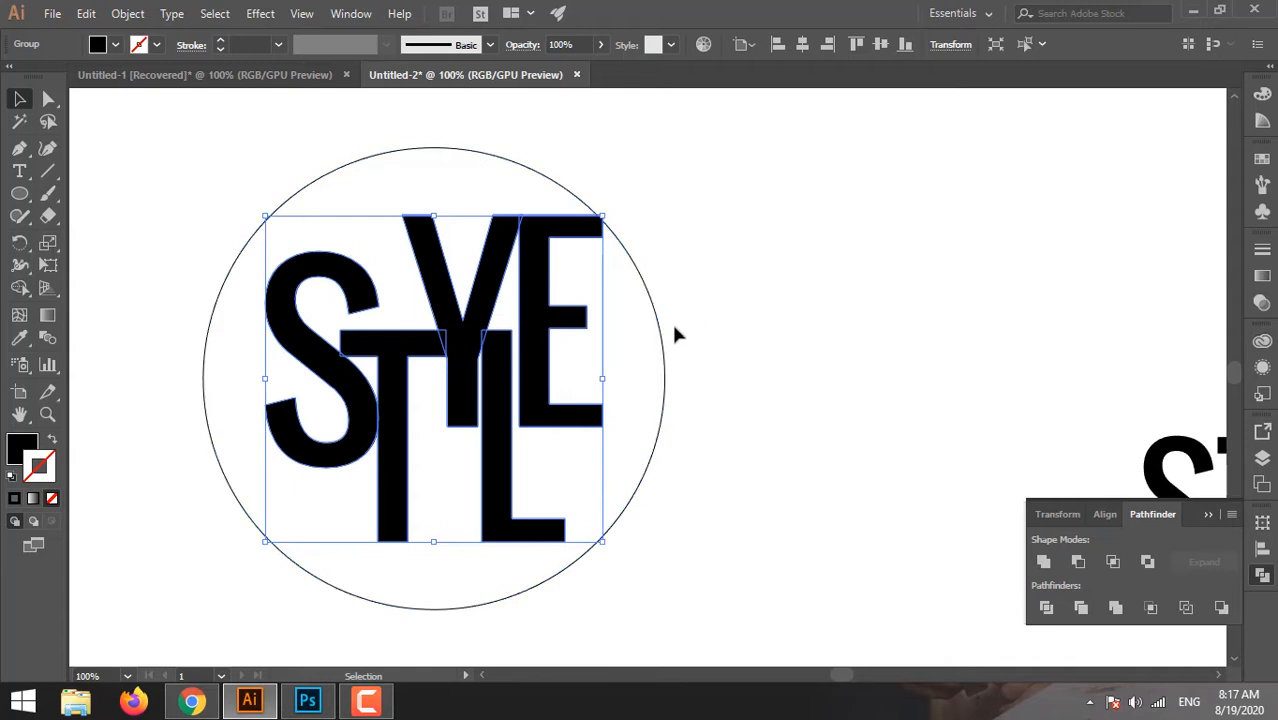
- Set the circle's stroke weight to 10 pt and align the stroke to the outside
{"action": "left_click", "coordinate": [658, 320]}
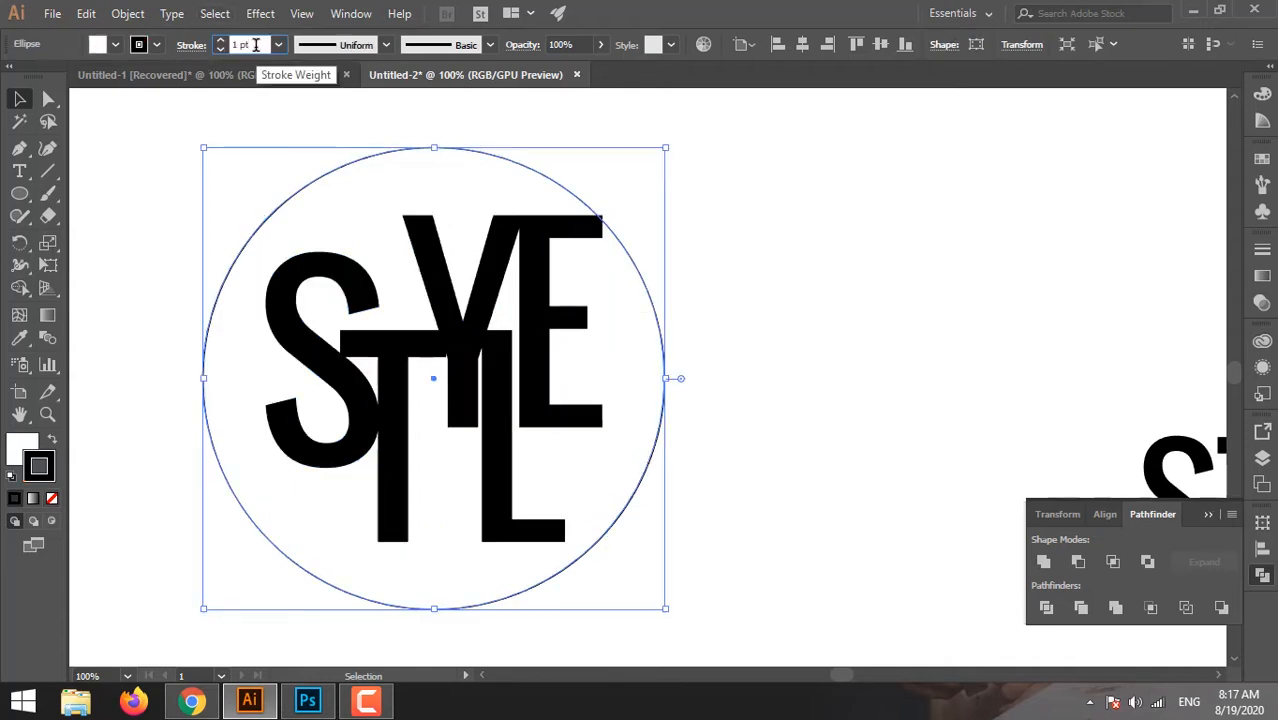
{"action": "scroll", "coordinate": [255, 45], "scroll_direction": "up", "scroll_amount": 3}
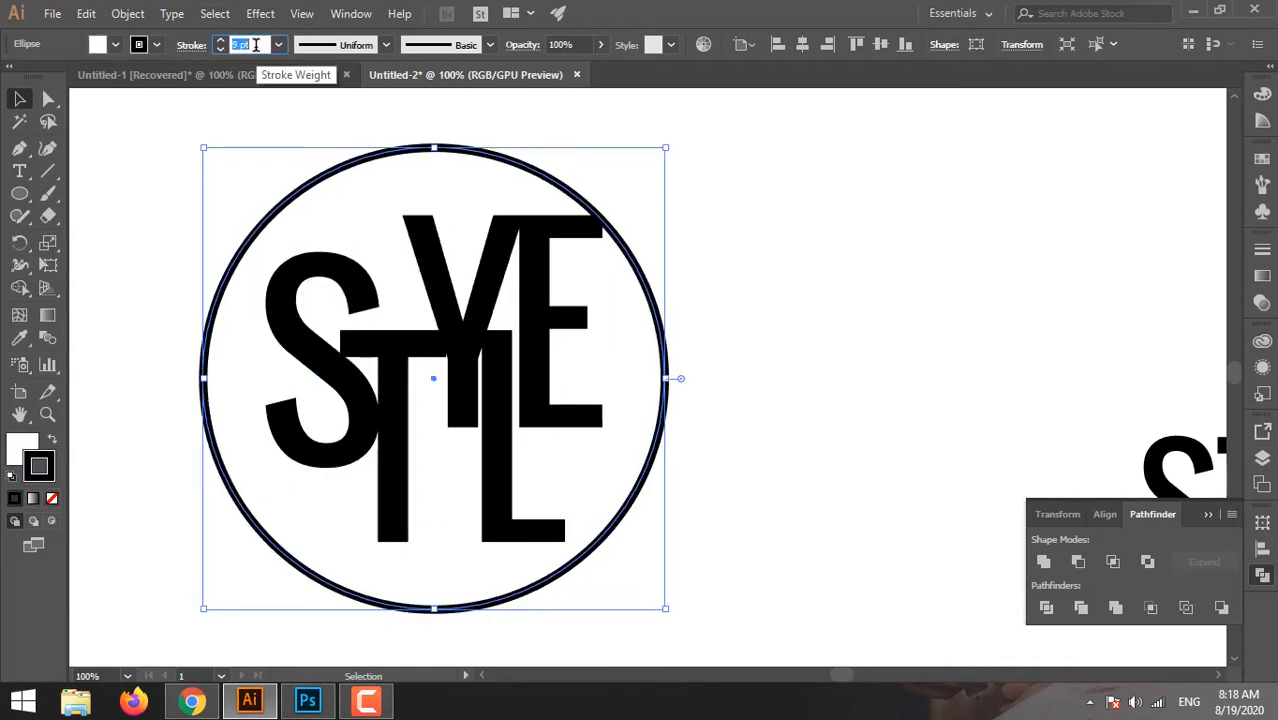
{"action": "scroll", "coordinate": [255, 45], "scroll_direction": "up", "scroll_amount": 3}
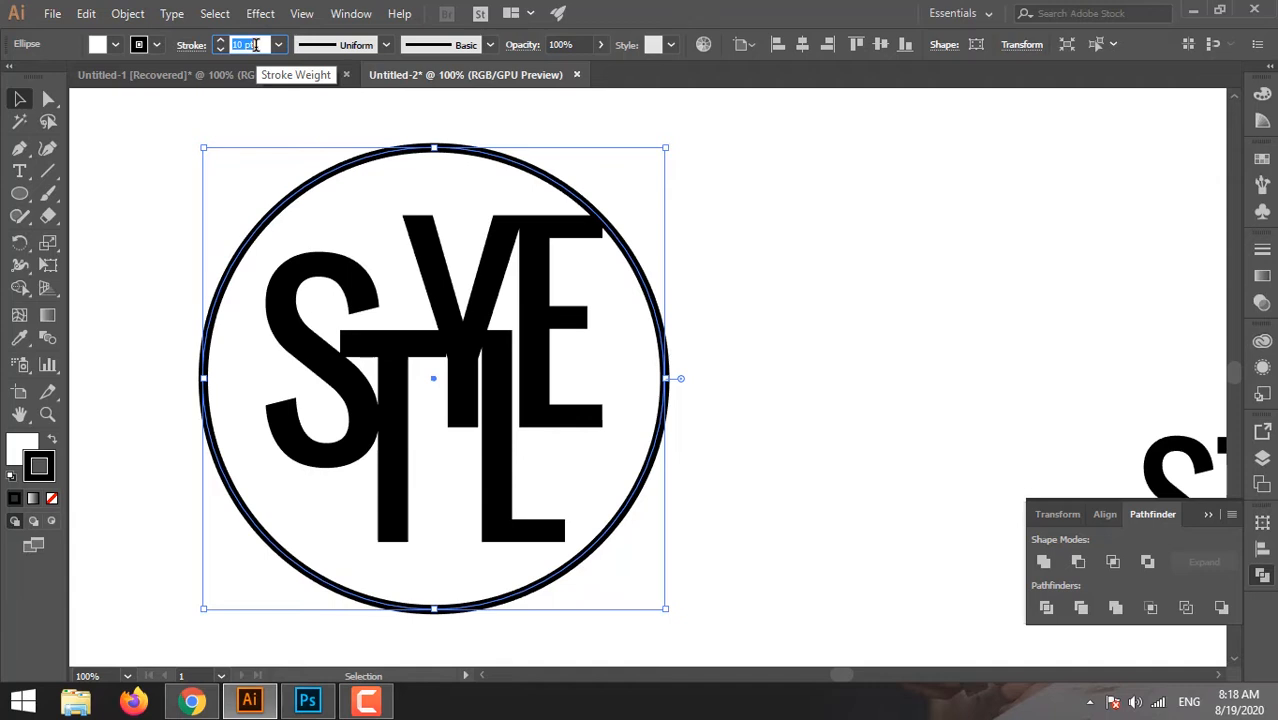
{"action": "left_click", "coordinate": [188, 45]}
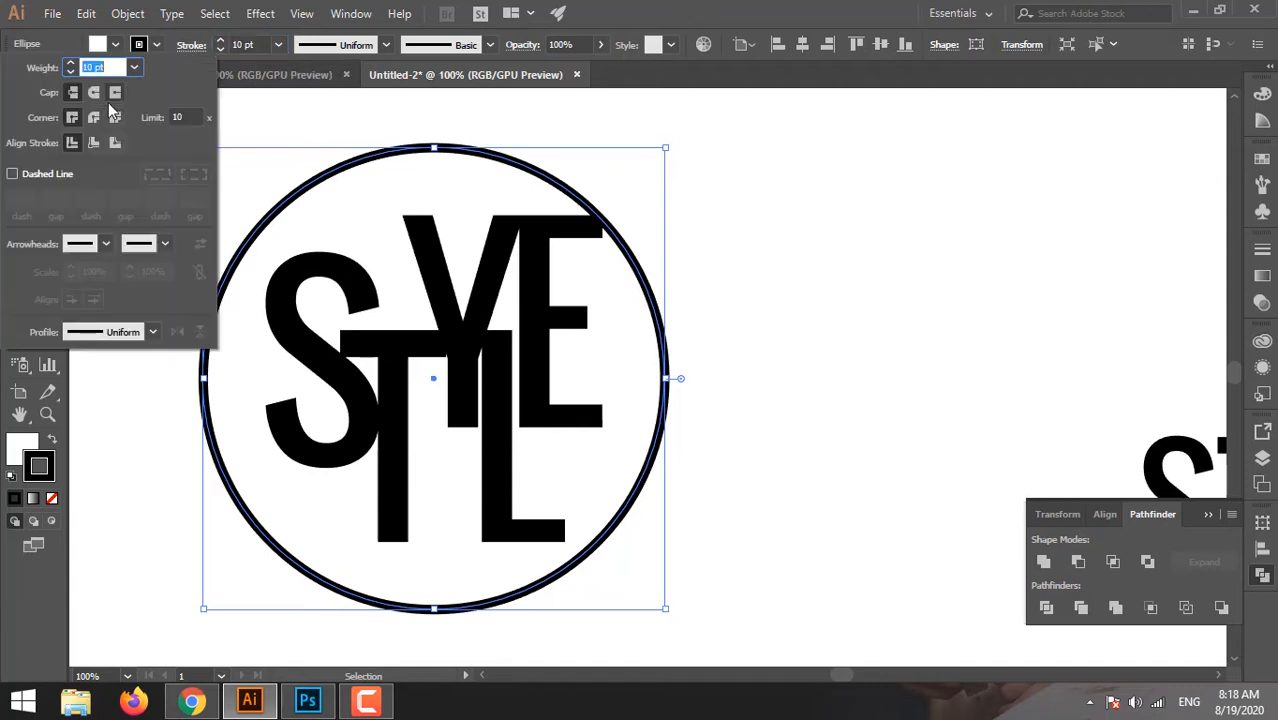
{"action": "left_click", "coordinate": [116, 142]}
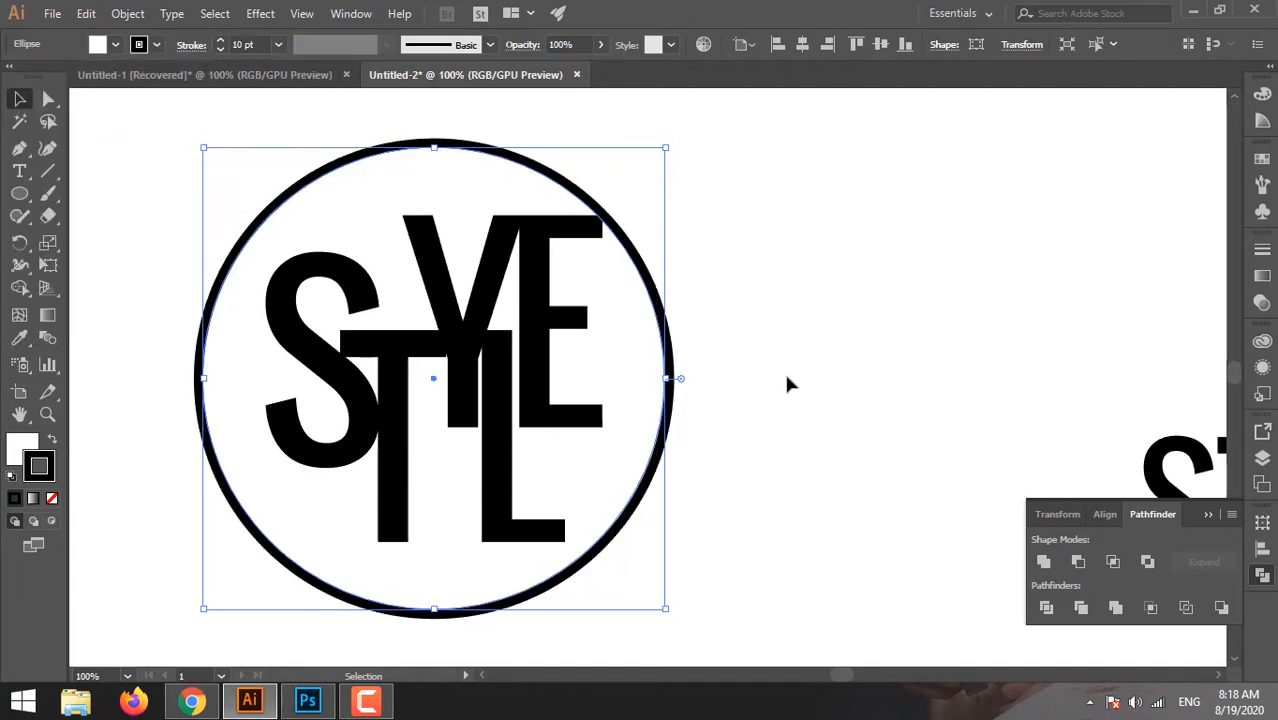
- Scale up the letter group until the outer edges of the S, T, L and E overlap the circle's ring
{"action": "left_click", "coordinate": [305, 450]}
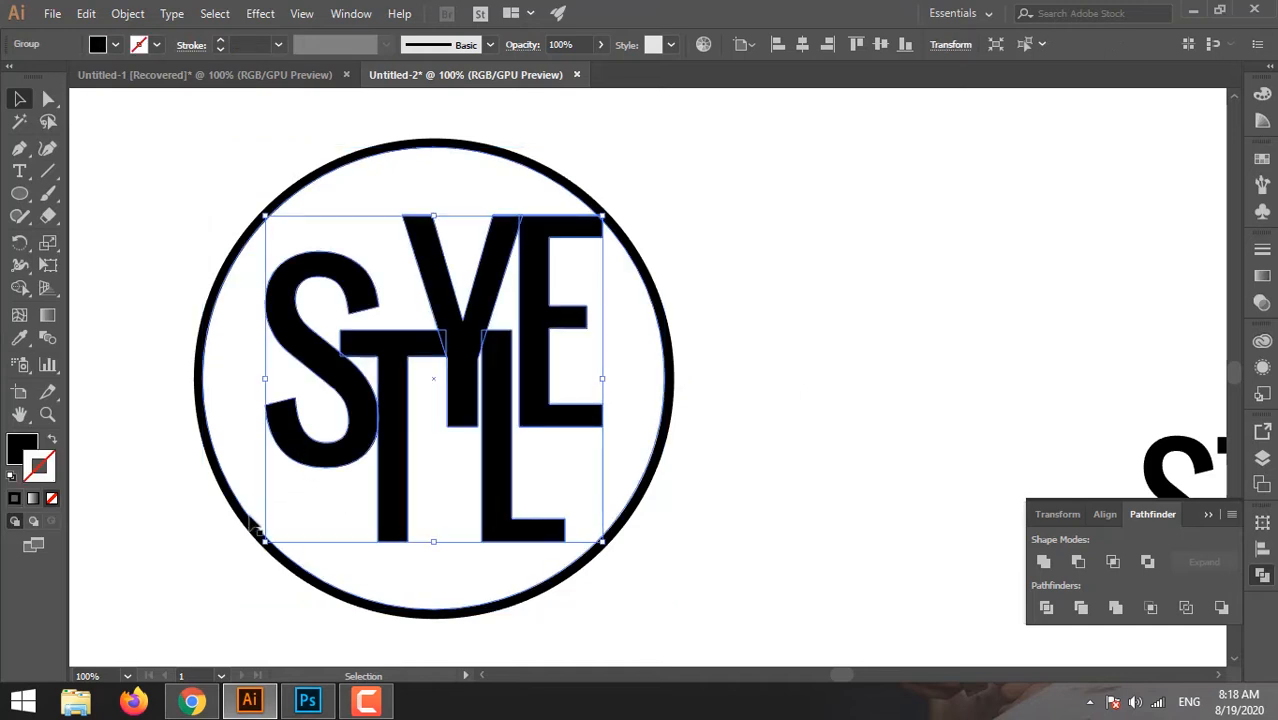
{"action": "left_click_drag", "start_coordinate": [262, 542], "coordinate": [198, 595]}
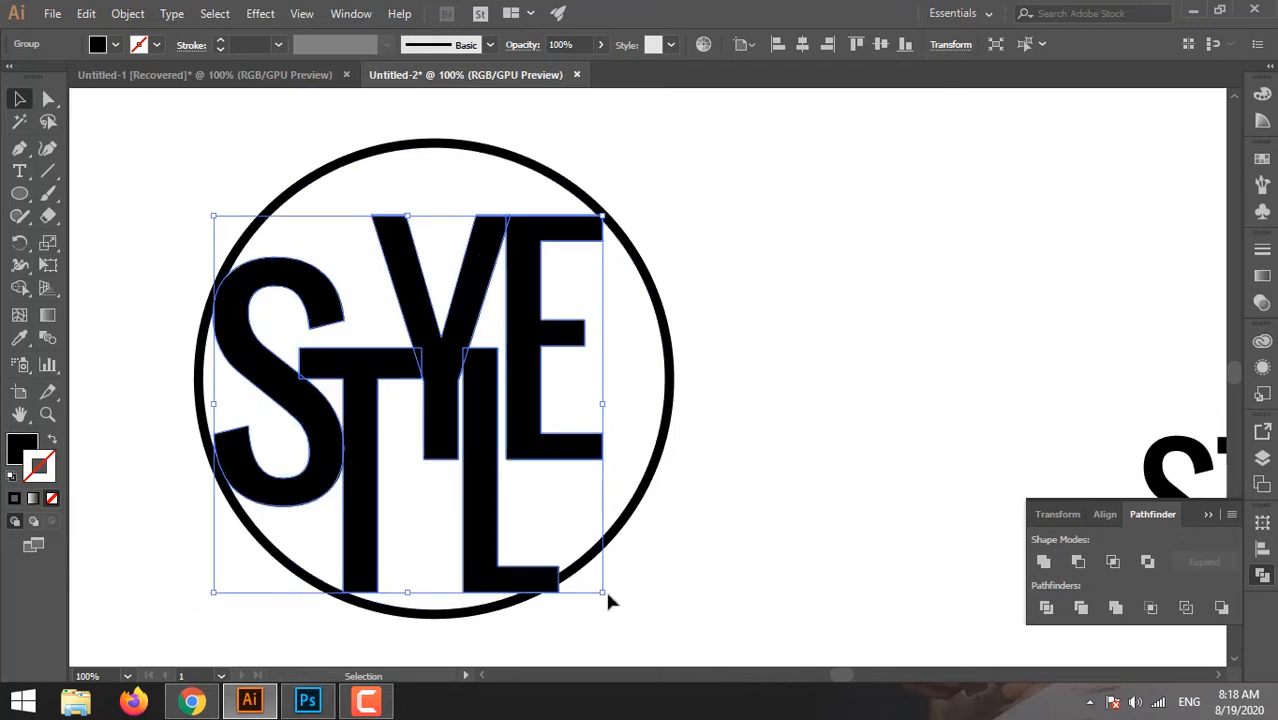
{"action": "left_click_drag", "start_coordinate": [606, 595], "coordinate": [597, 585]}
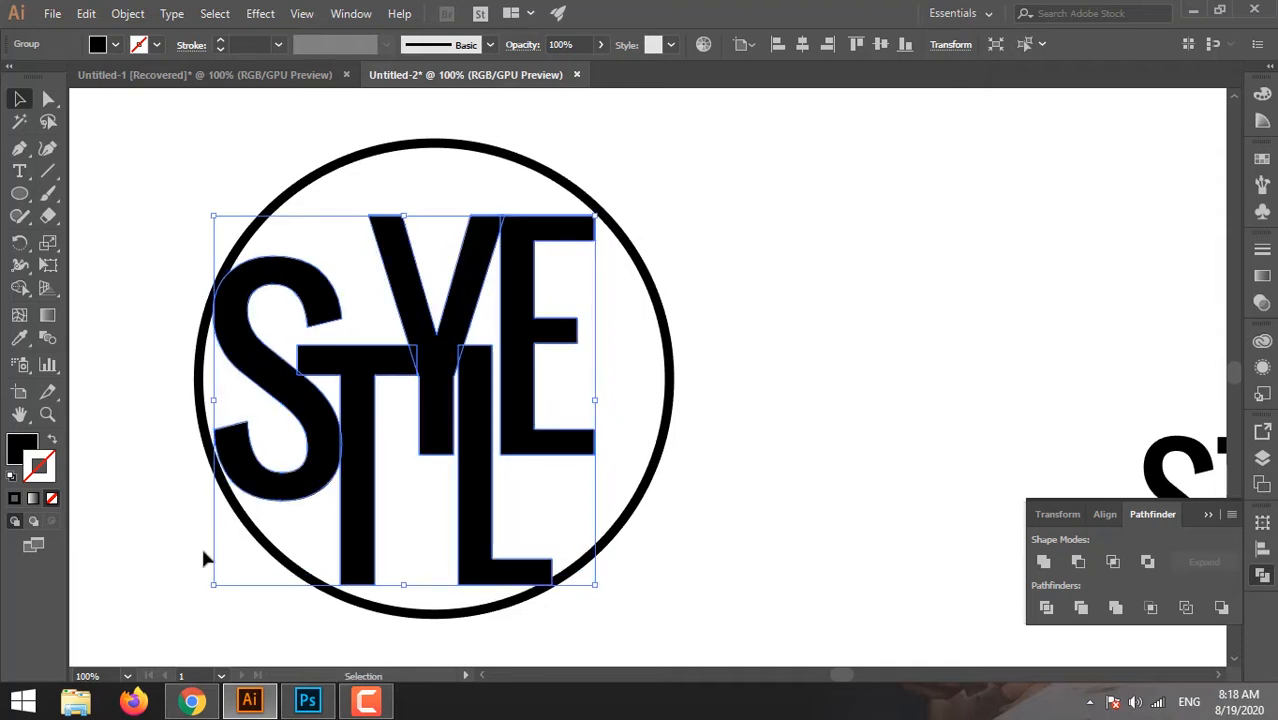
{"action": "left_click_drag", "start_coordinate": [214, 585], "coordinate": [209, 590]}
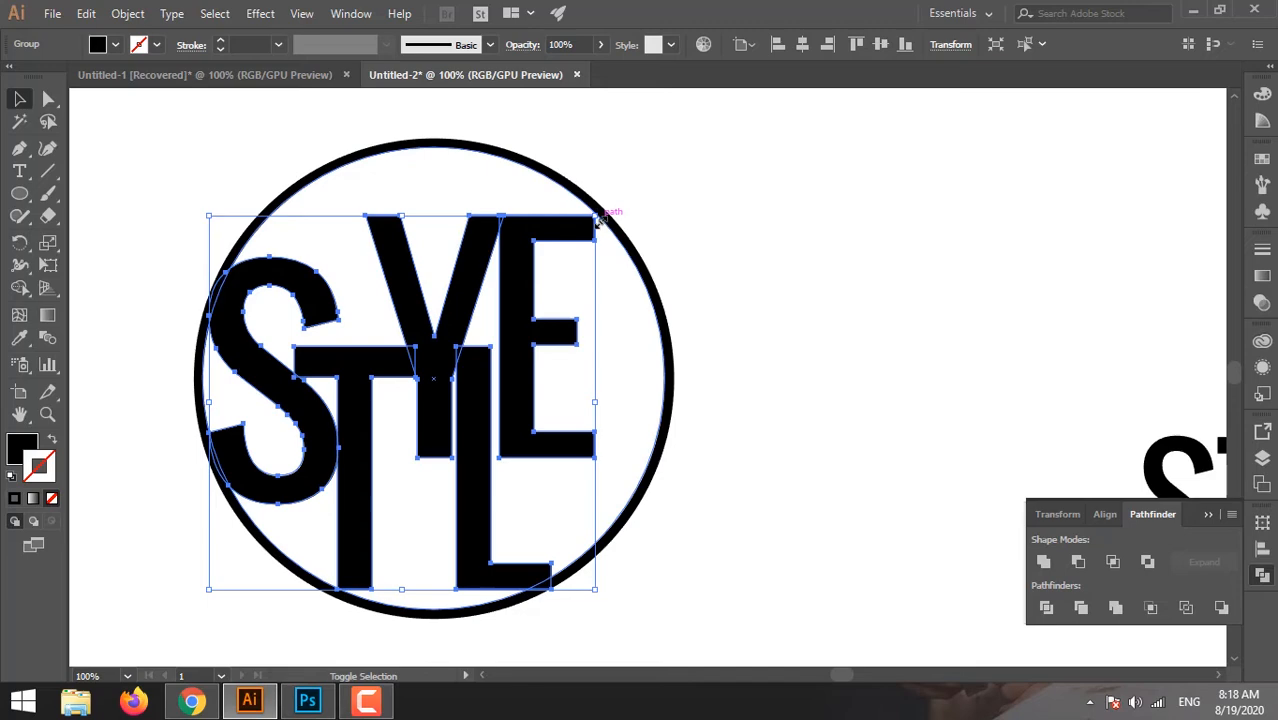
{"action": "mouse_move", "coordinate": [597, 222]}
{"action": "left_mouse_down"}
{"action": "mouse_move", "coordinate": [608, 201]}
{"action": "mouse_move", "coordinate": [613, 210]}
{"action": "left_mouse_up"}
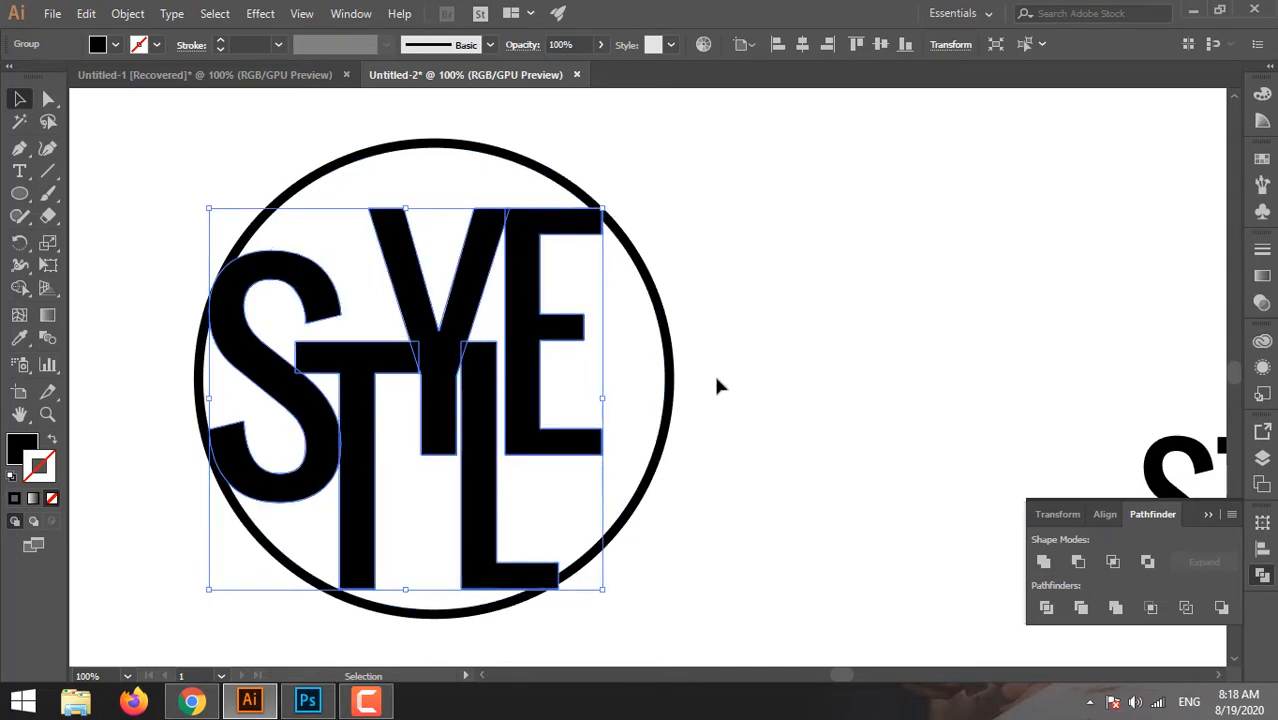
- Increase the circle's stroke weight to 20 pt
{"action": "left_click", "coordinate": [672, 378]}
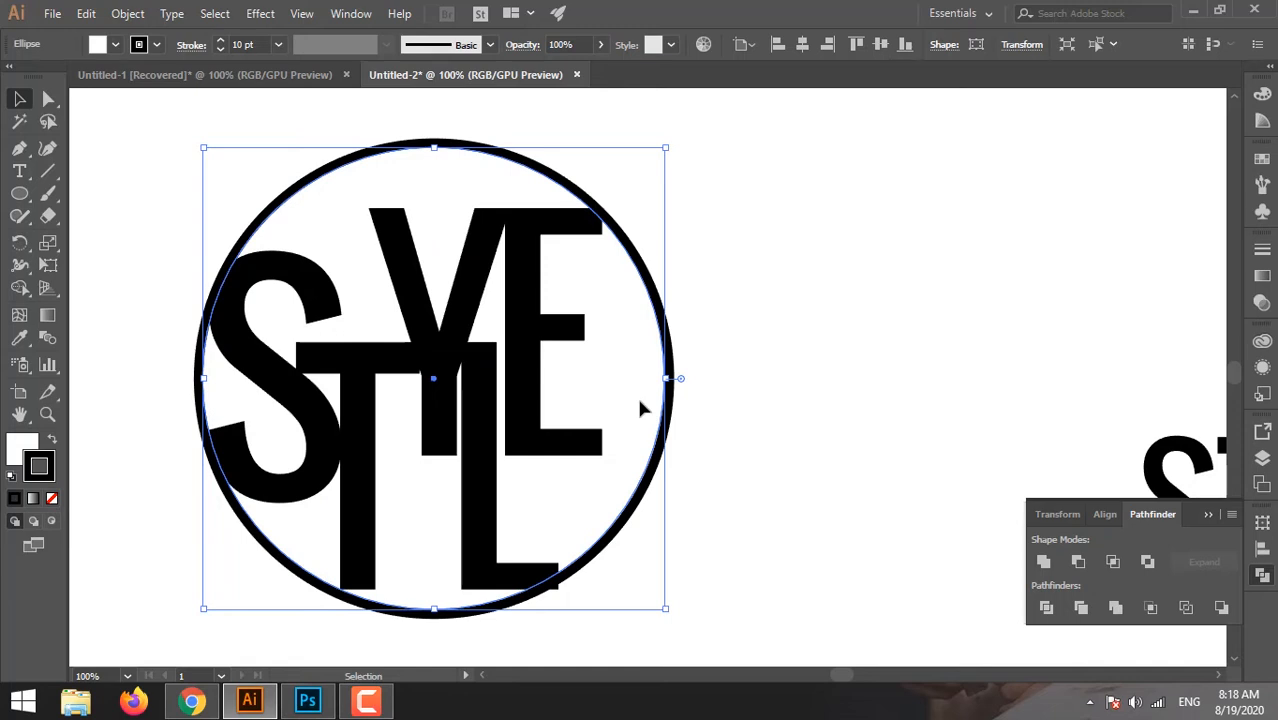
{"action": "left_click", "coordinate": [250, 44]}
{"action": "left_click", "coordinate": [219, 42]}
{"action": "left_click", "coordinate": [219, 42]}
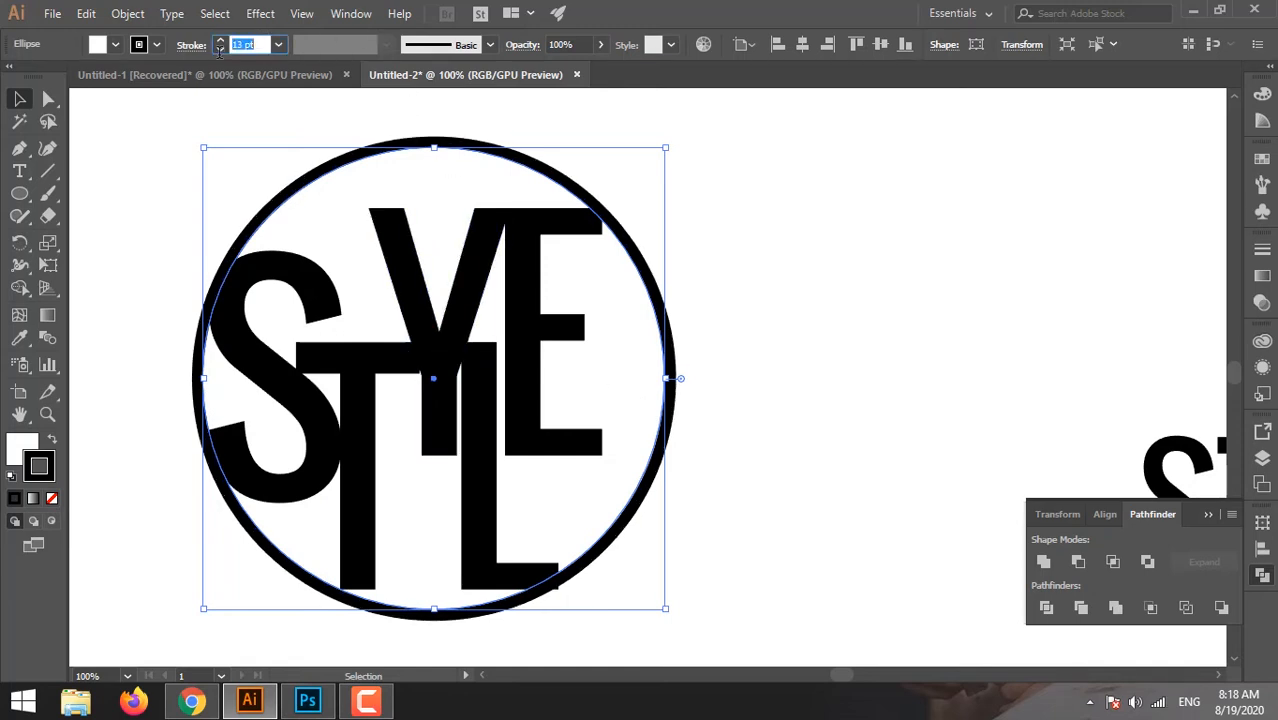
{"action": "left_click", "coordinate": [219, 42]}
{"action": "left_click", "coordinate": [219, 42]}
{"action": "left_click", "coordinate": [219, 42]}
{"action": "left_click", "coordinate": [219, 42]}
{"action": "left_click", "coordinate": [219, 42]}
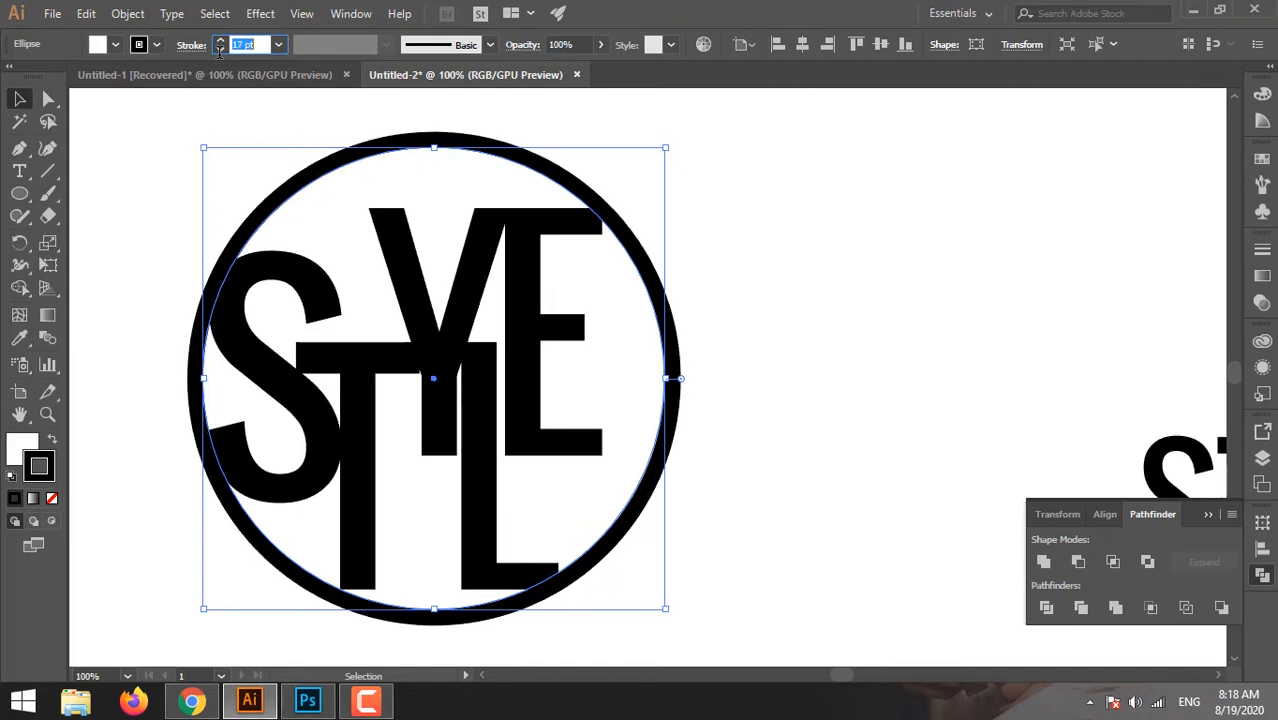
{"action": "left_click", "coordinate": [219, 42]}
{"action": "left_click", "coordinate": [219, 42]}
{"action": "left_click", "coordinate": [219, 42]}
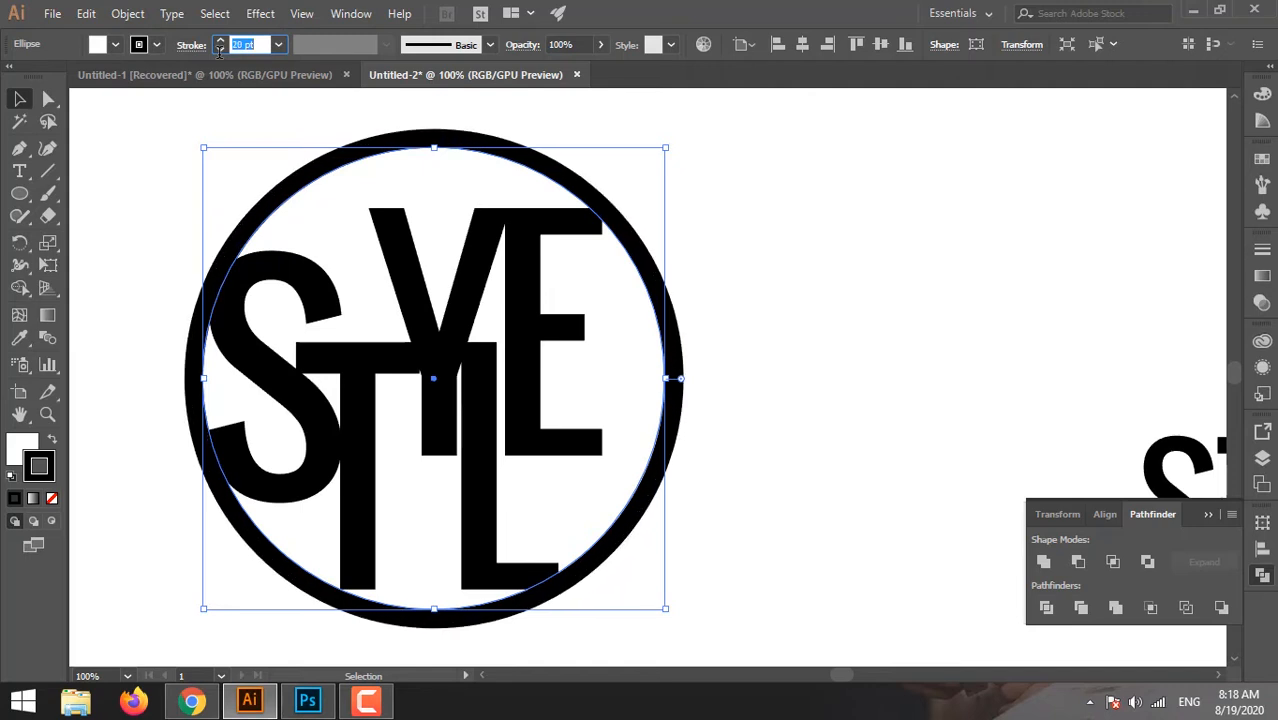
{"action": "left_click", "coordinate": [852, 335]}
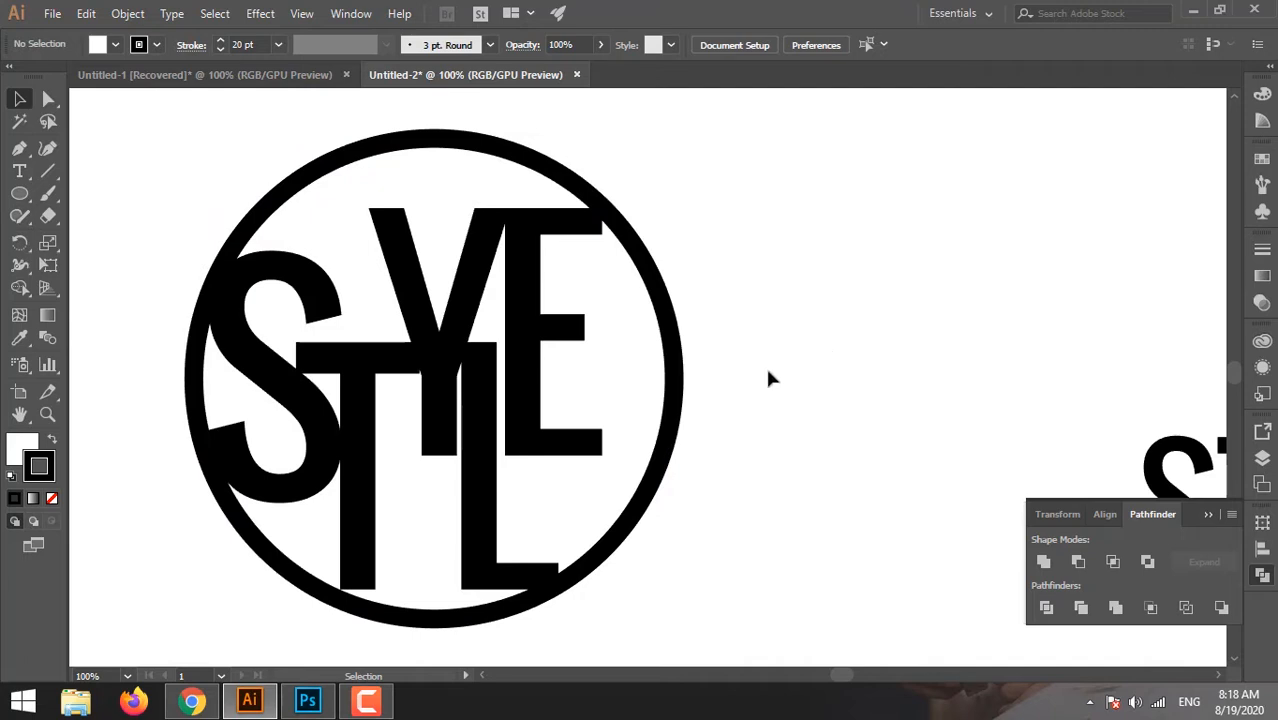
- Enlarge the letter group slightly and proportionally upward from its bottom edge so the letters overlap the ring more
{"action": "left_click", "coordinate": [252, 485]}
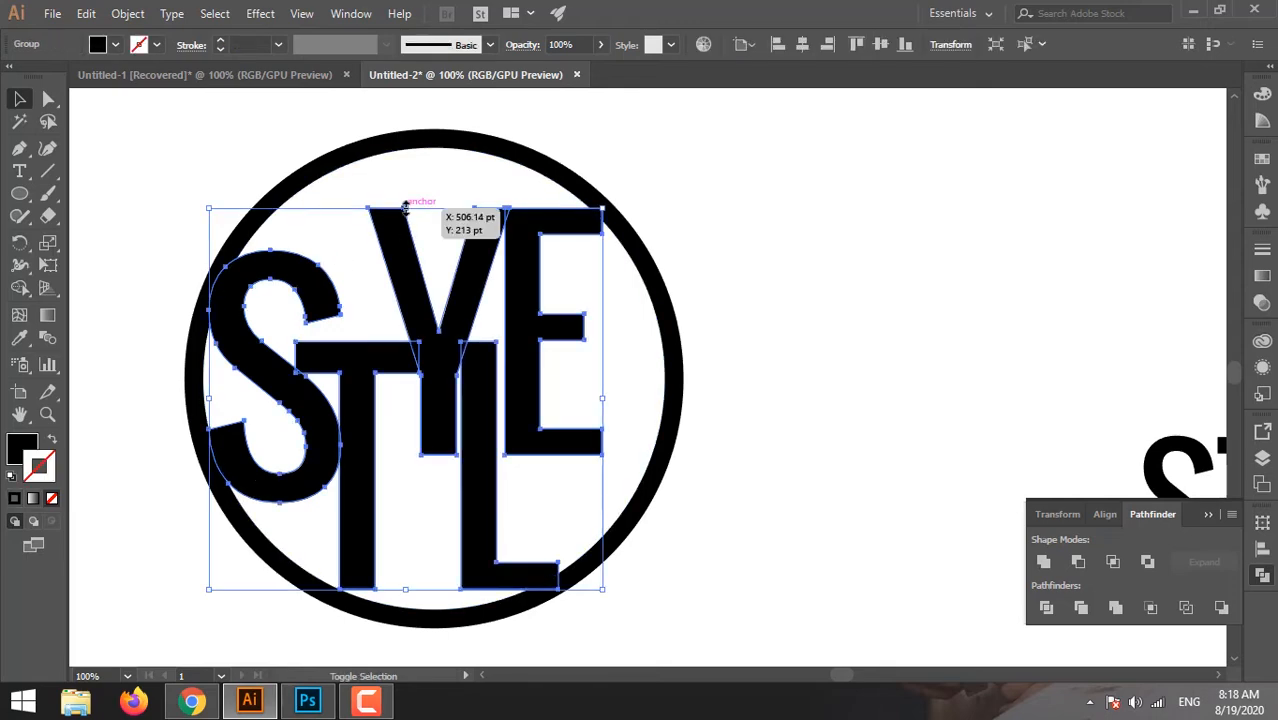
{"action": "left_click_drag", "start_coordinate": [405, 207], "coordinate": [409, 202]}
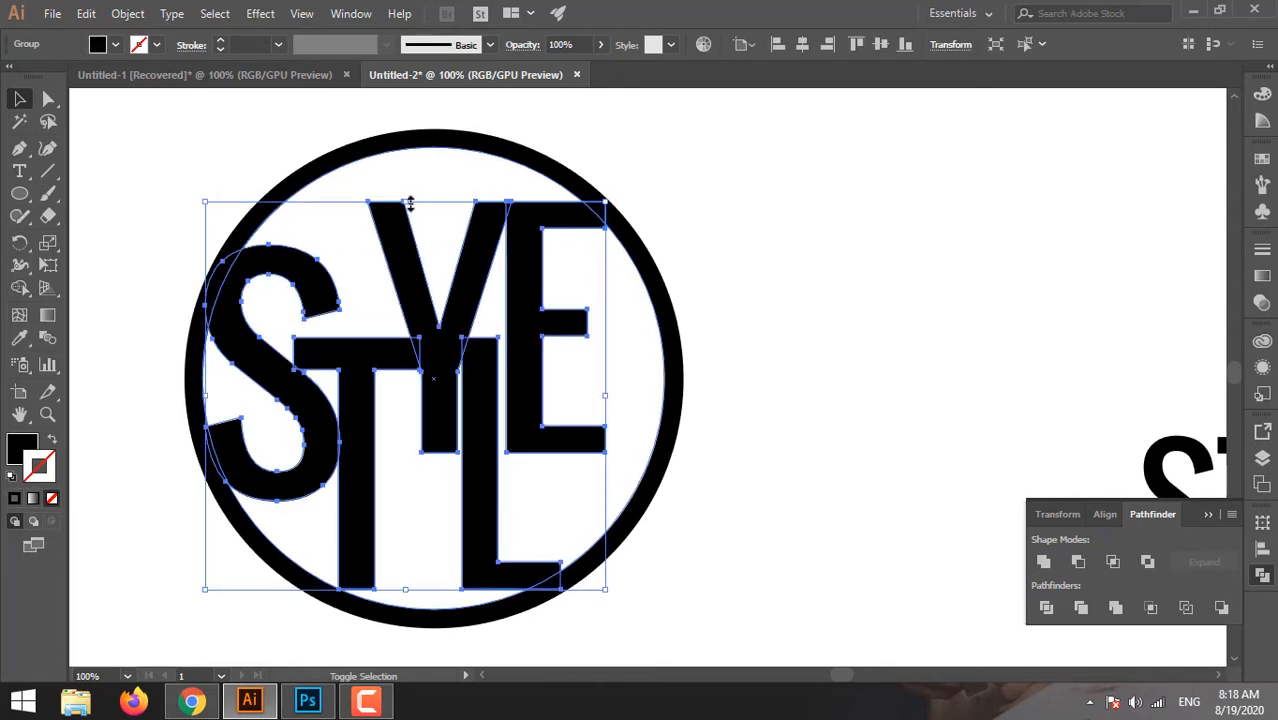
{"action": "left_click", "coordinate": [770, 310]}
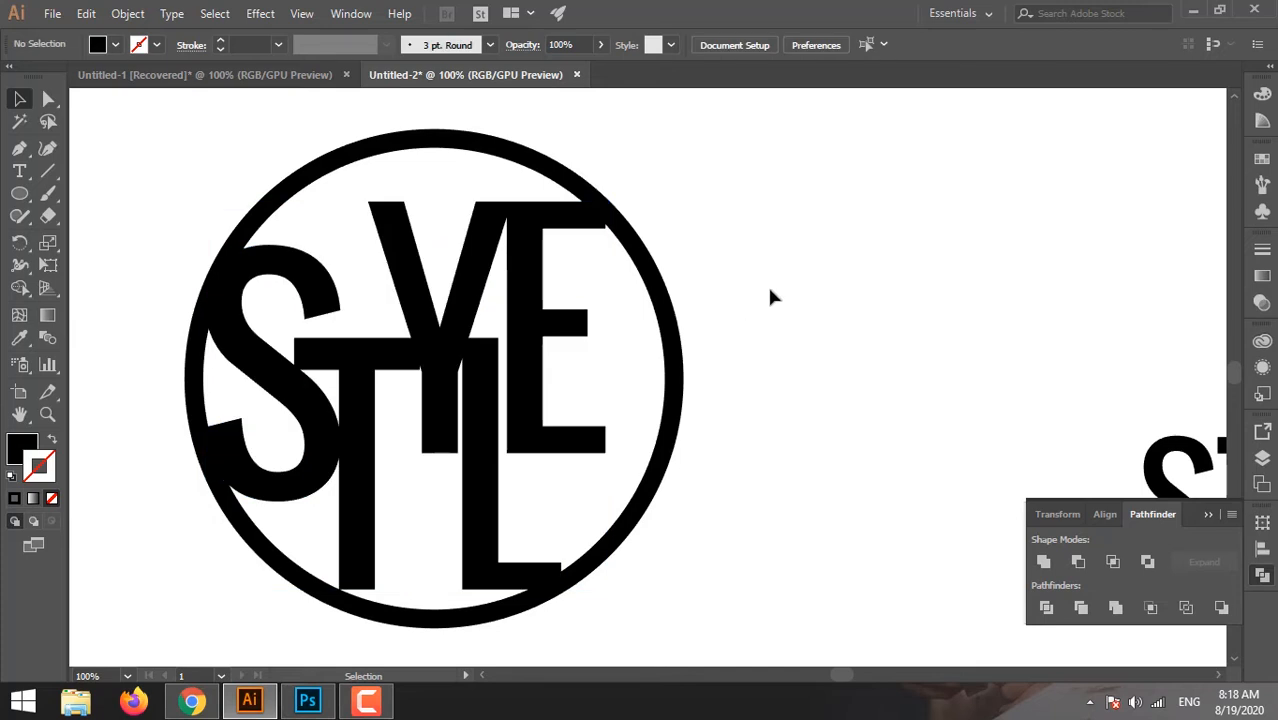
- Group the letters and the circle together
{"action": "left_click_drag", "start_coordinate": [772, 288], "coordinate": [300, 510]}
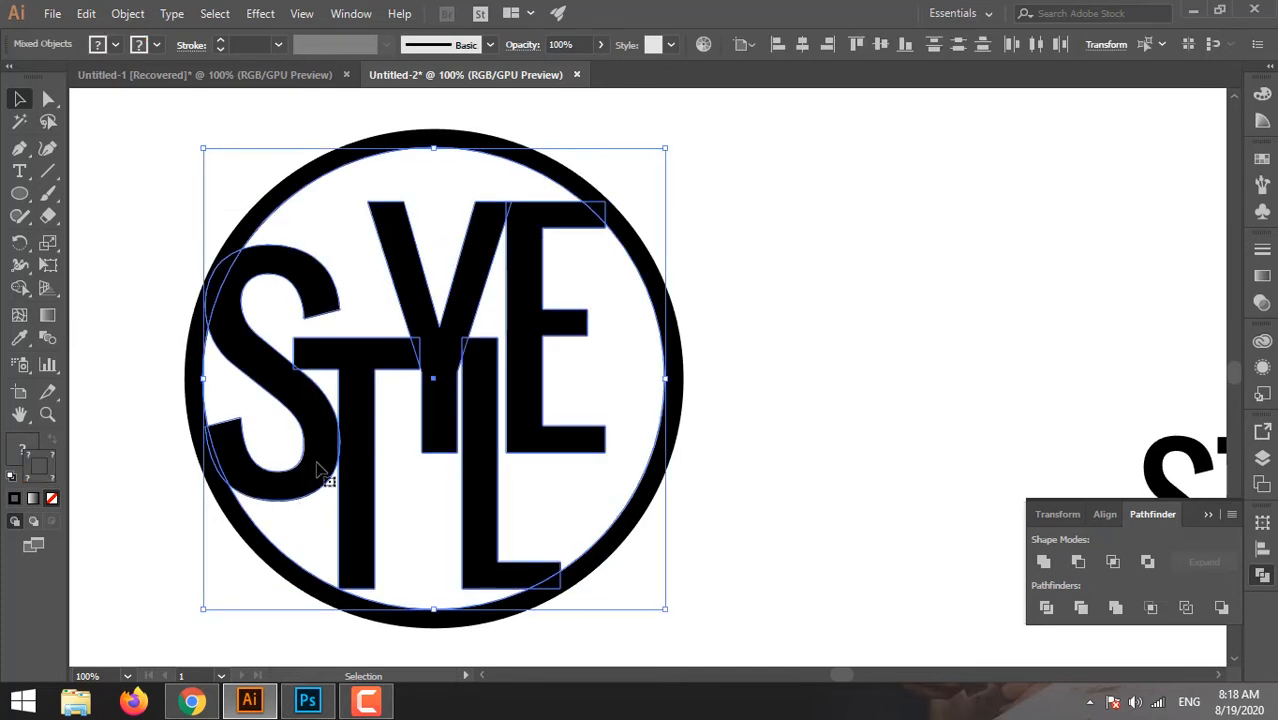
{"action": "right_click", "coordinate": [316, 487]}
{"action": "left_click", "coordinate": [393, 298]}
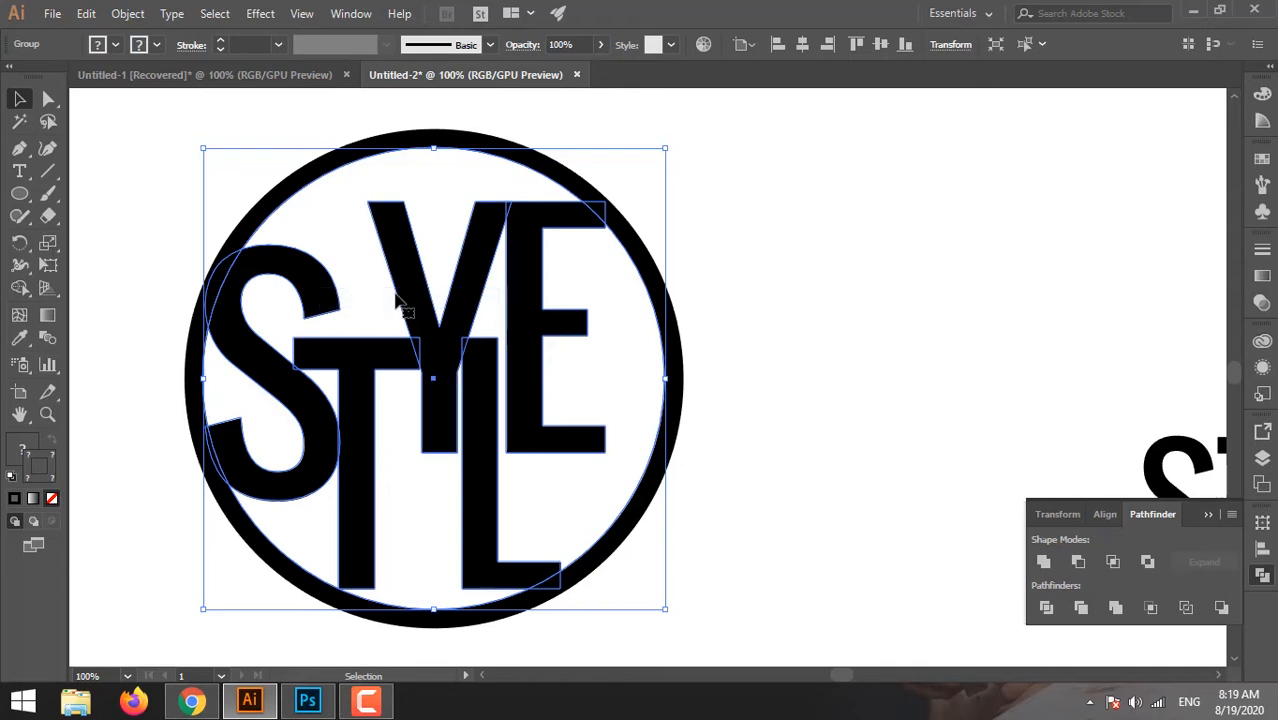
{"action": "right_click", "coordinate": [394, 295]}
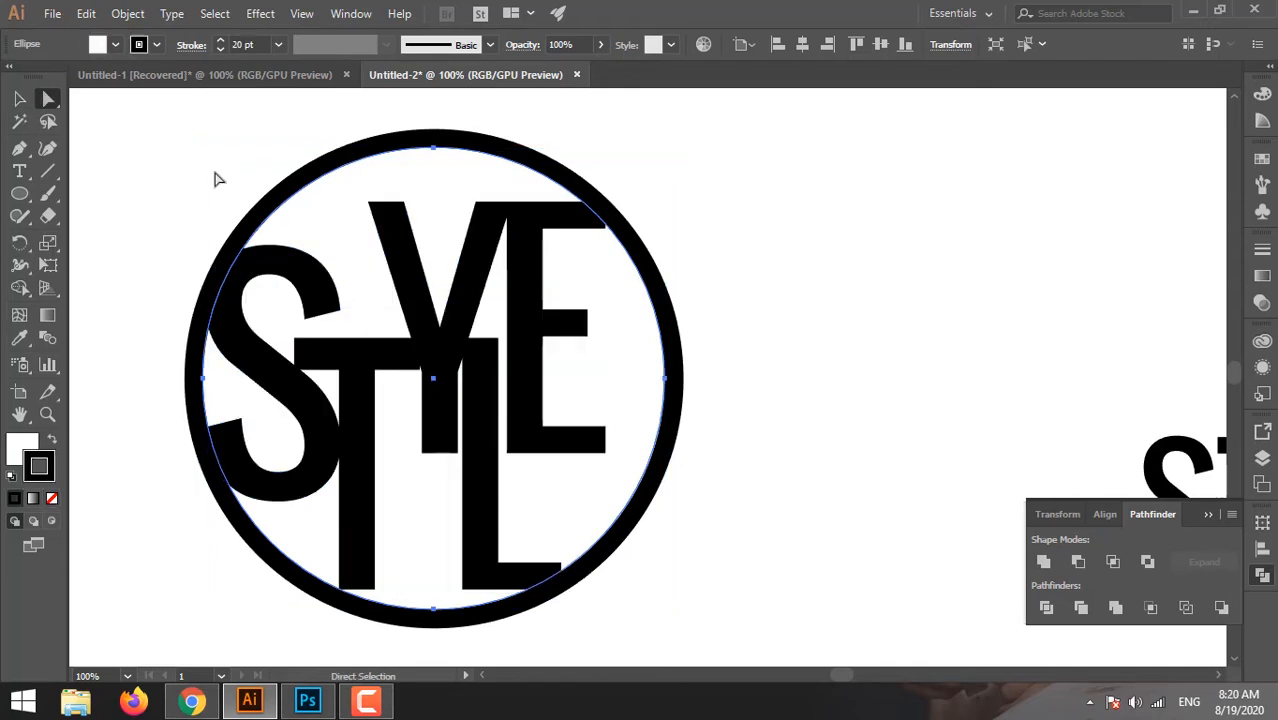
{"action": "left_click", "coordinate": [86, 14]}
{"action": "mouse_move", "coordinate": [140, 20]}
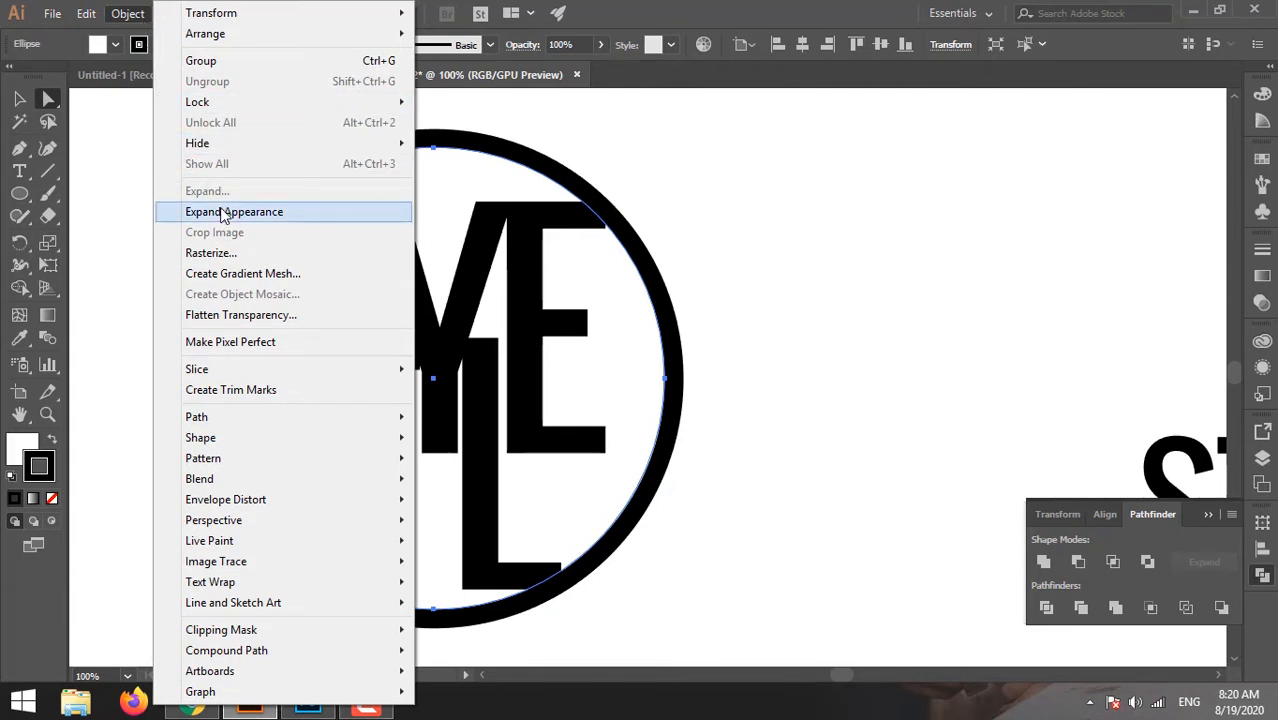
{"action": "left_click", "coordinate": [740, 237]}
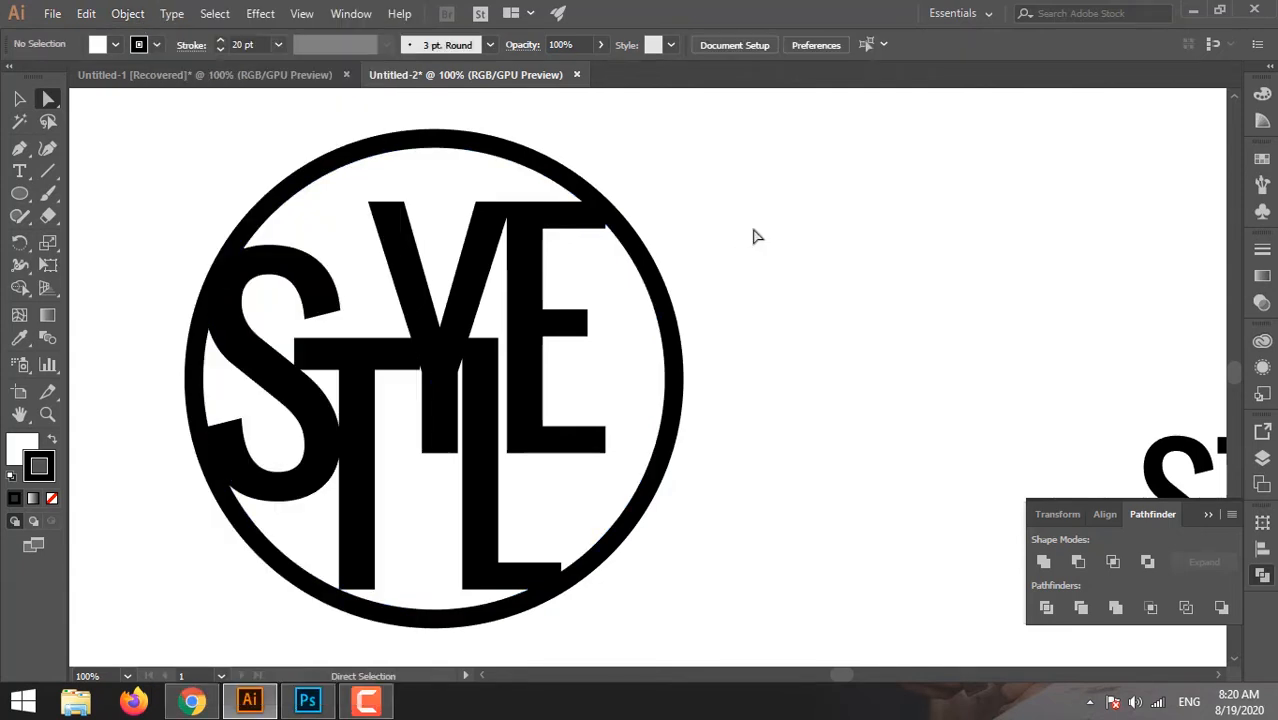
- Ungroup the letters from the circle
{"action": "left_click", "coordinate": [434, 372]}
{"action": "left_click", "coordinate": [283, 172]}
{"action": "key", "text": "ctrl+a"}
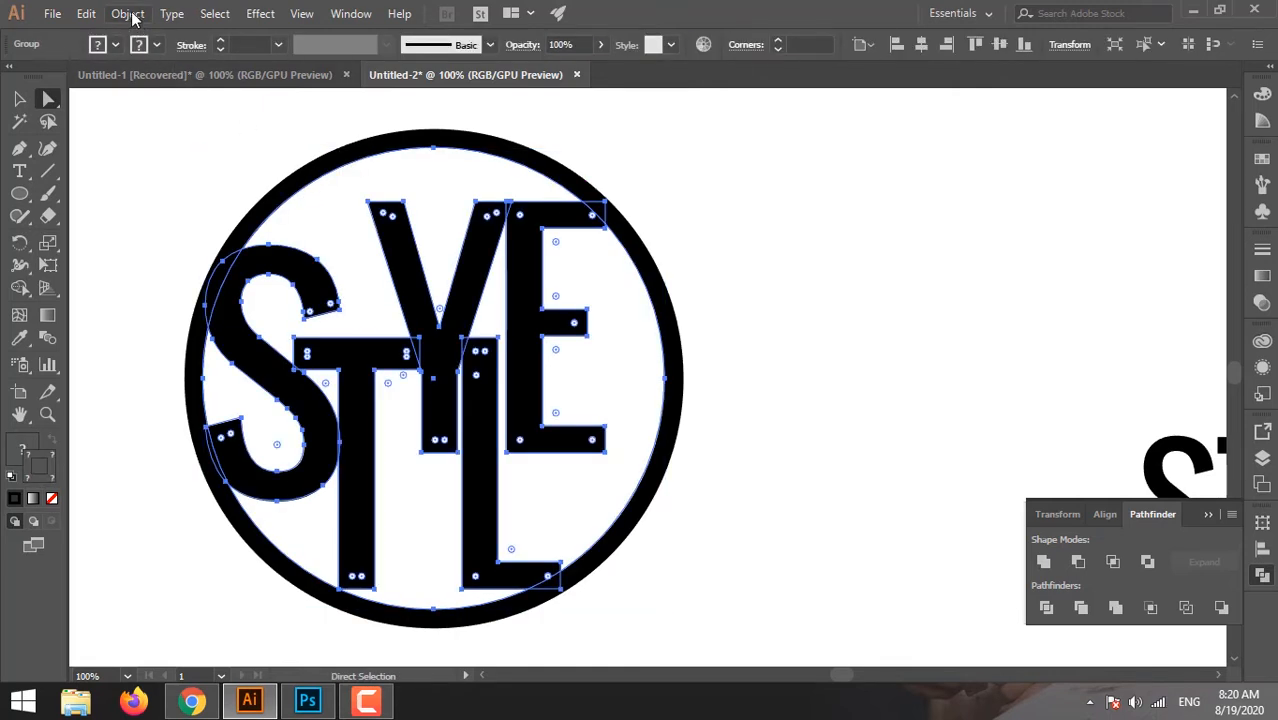
{"action": "right_click", "coordinate": [304, 201]}
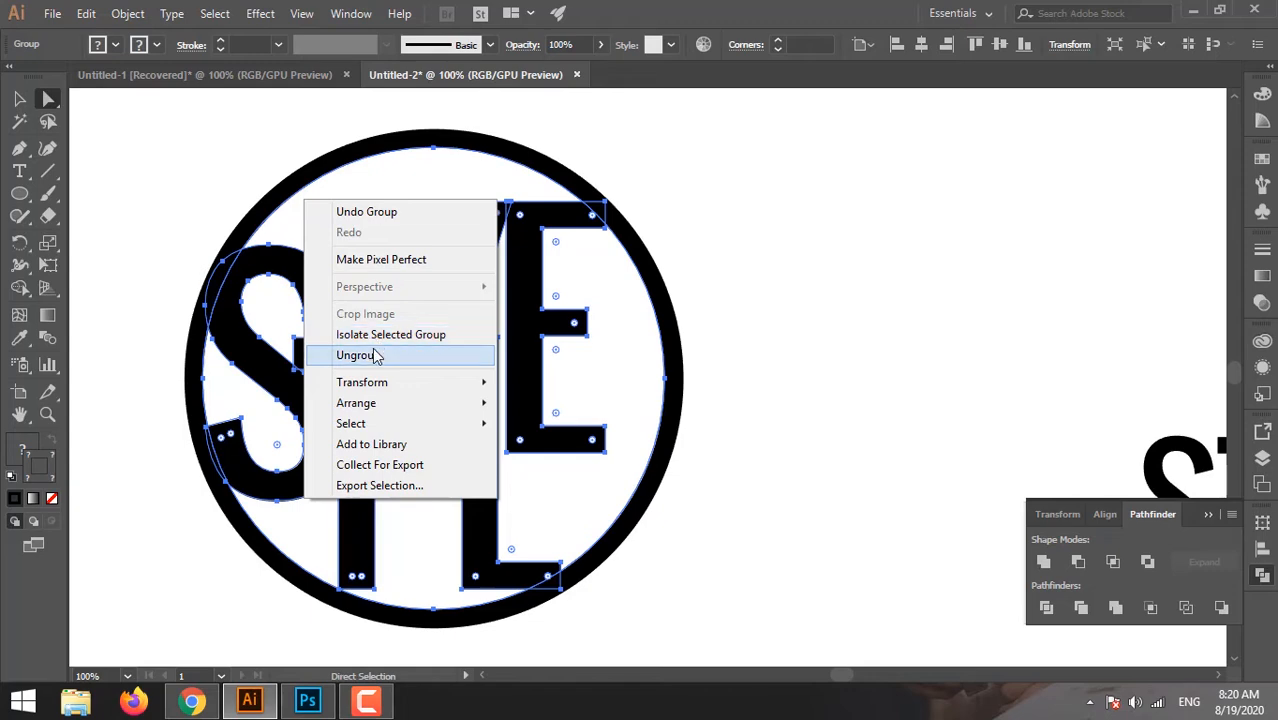
{"action": "left_click", "coordinate": [371, 355]}
- Expand the circle's appearance into a solid ring and delete the separate white fill disc behind the letters
{"action": "left_click", "coordinate": [236, 158]}
{"action": "left_click", "coordinate": [278, 190]}
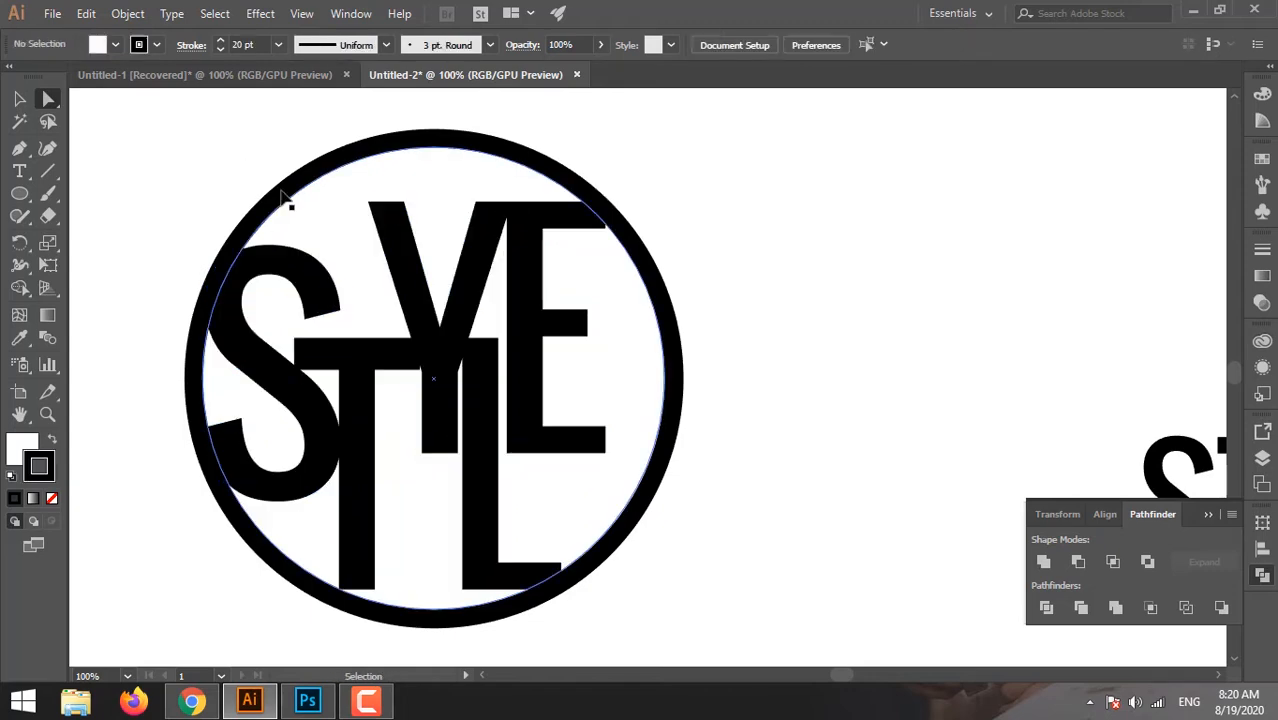
{"action": "left_click", "coordinate": [128, 14]}
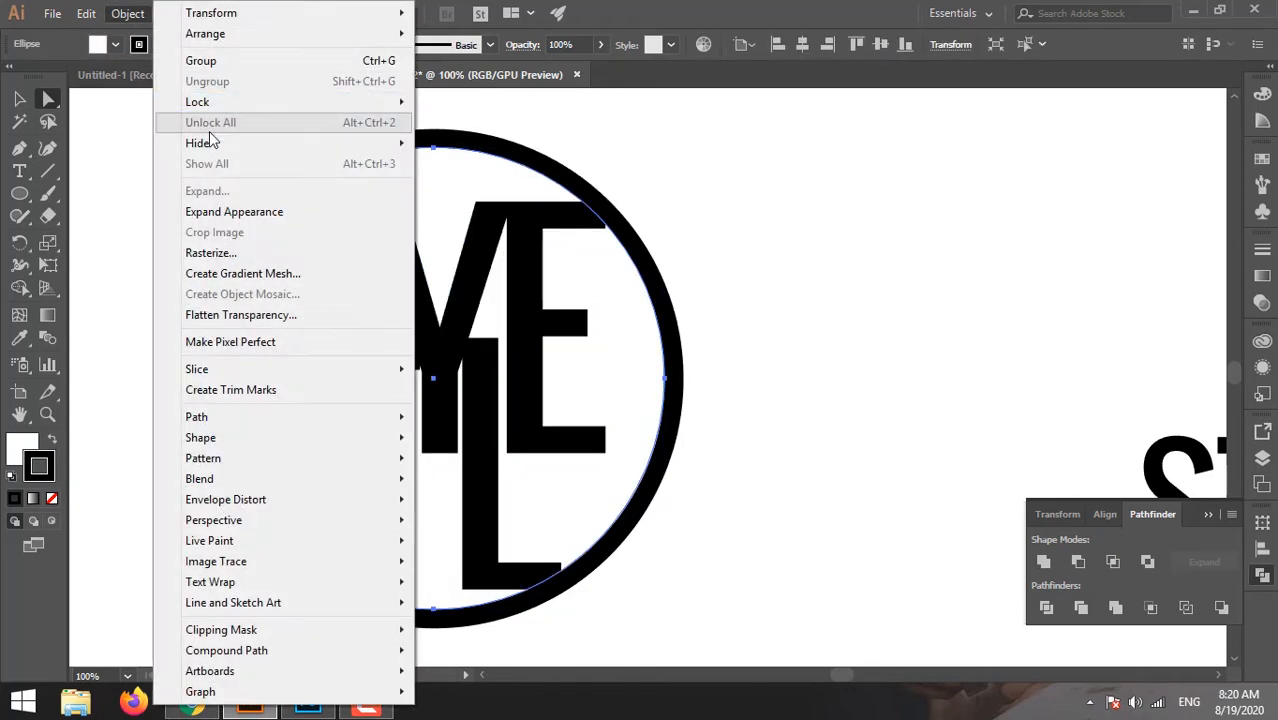
{"action": "left_click", "coordinate": [228, 209]}
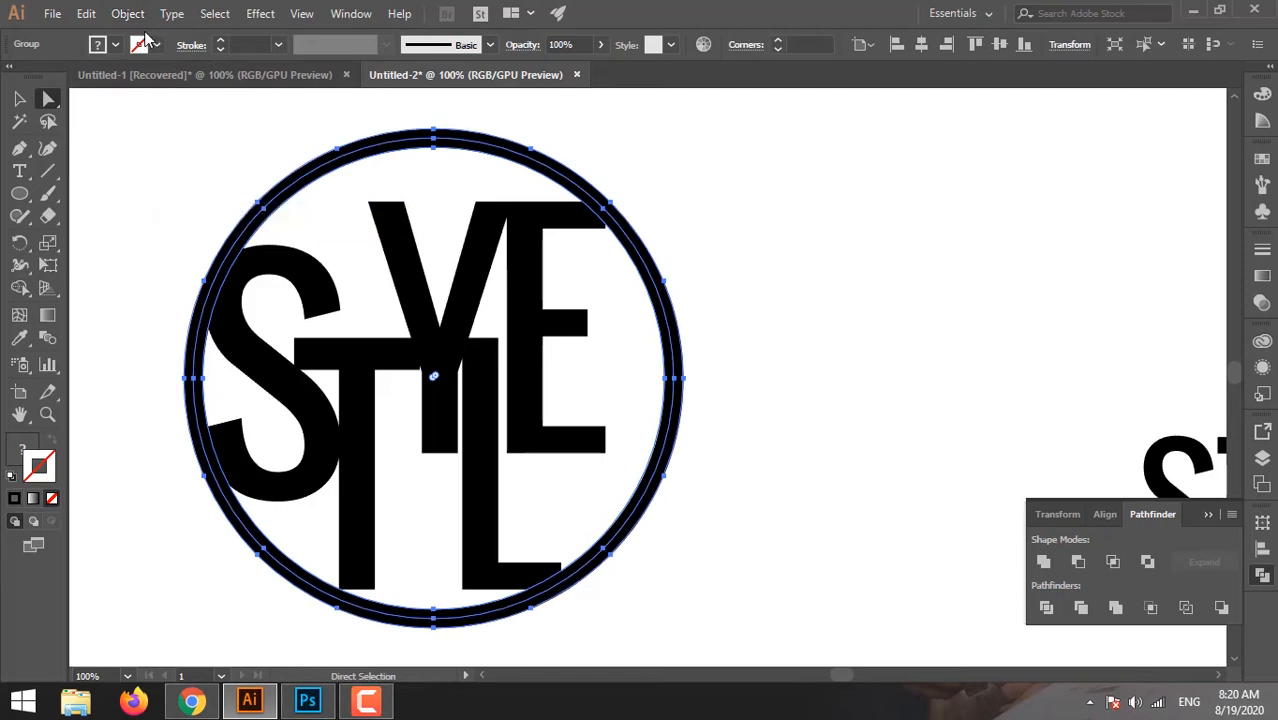
{"action": "left_click", "coordinate": [245, 207]}
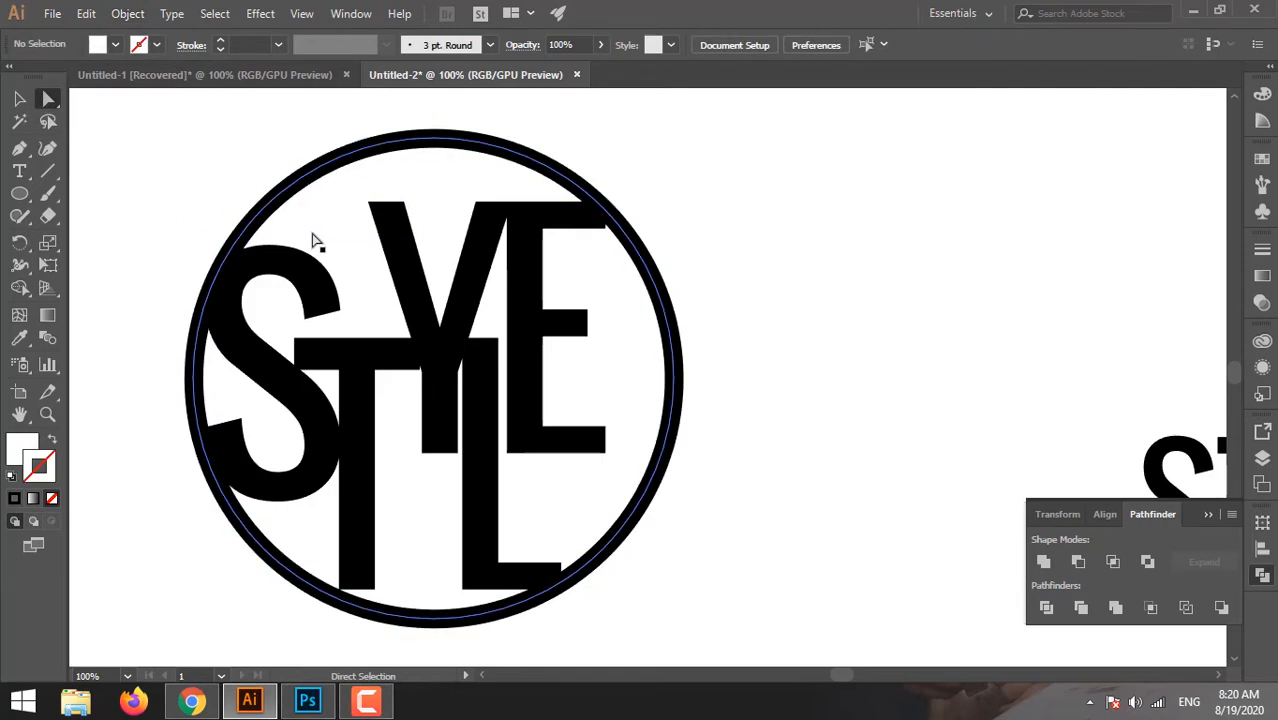
{"action": "left_click", "coordinate": [312, 232]}
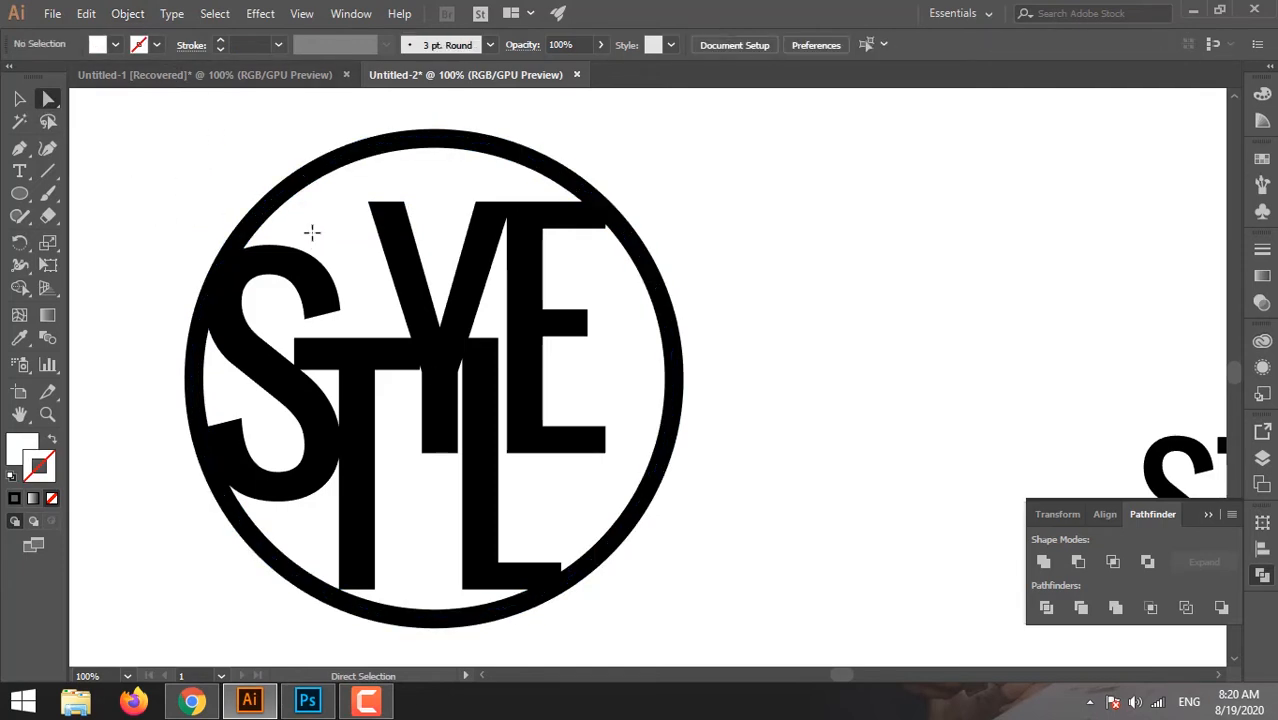
- Unite the letters and the ring into one shape with Pathfinder and group the result
{"action": "left_click", "coordinate": [19, 98]}
{"action": "left_click_drag", "start_coordinate": [126, 177], "coordinate": [318, 333]}
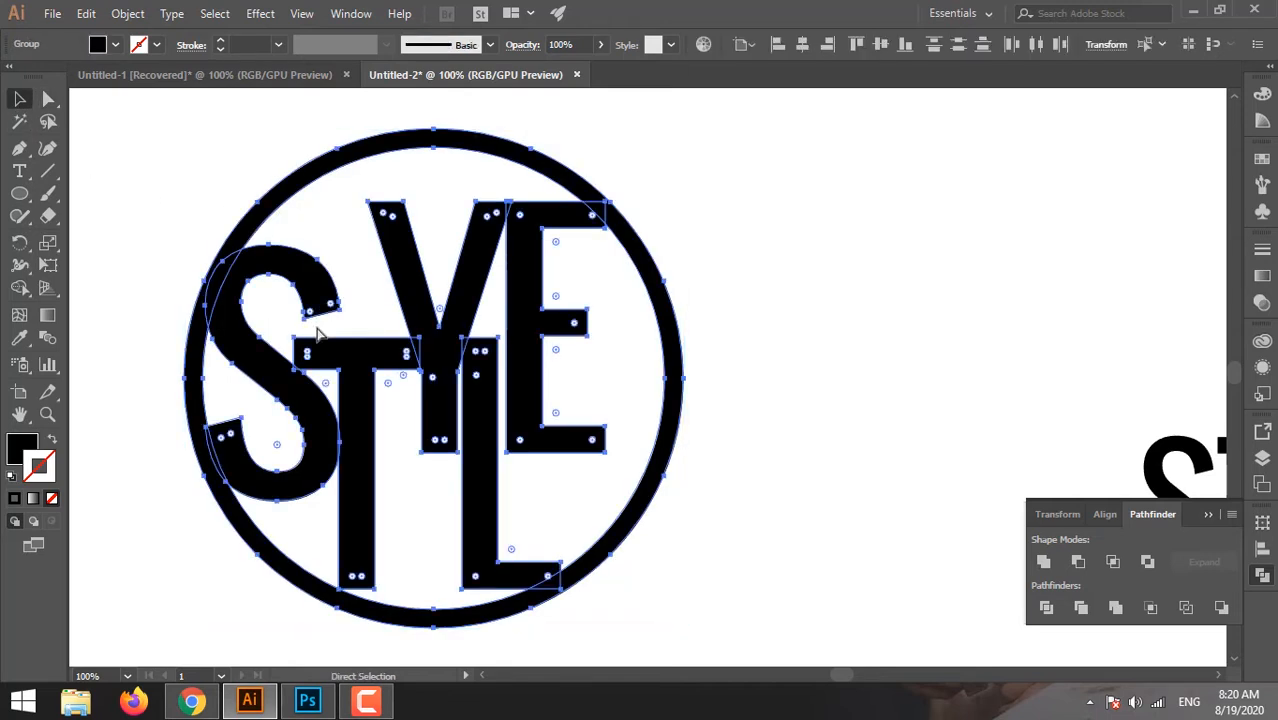
{"action": "left_click", "coordinate": [1043, 563]}
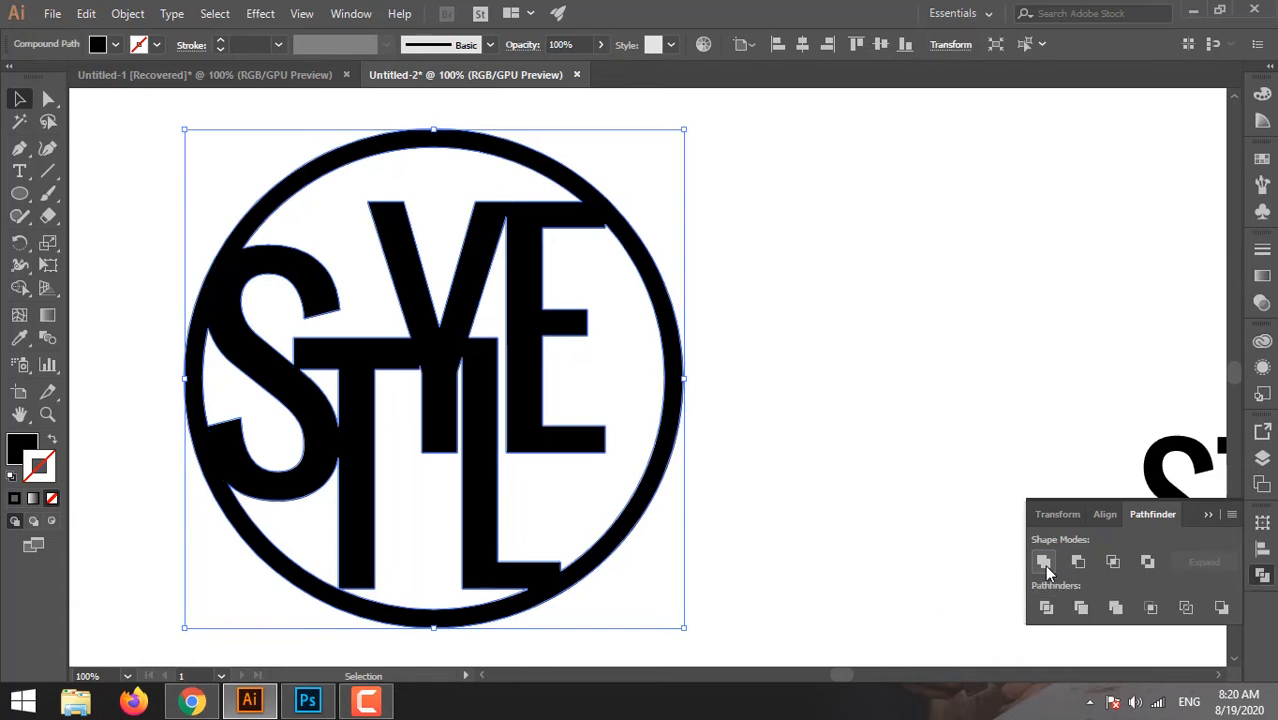
{"action": "key", "text": "ctrl+z"}
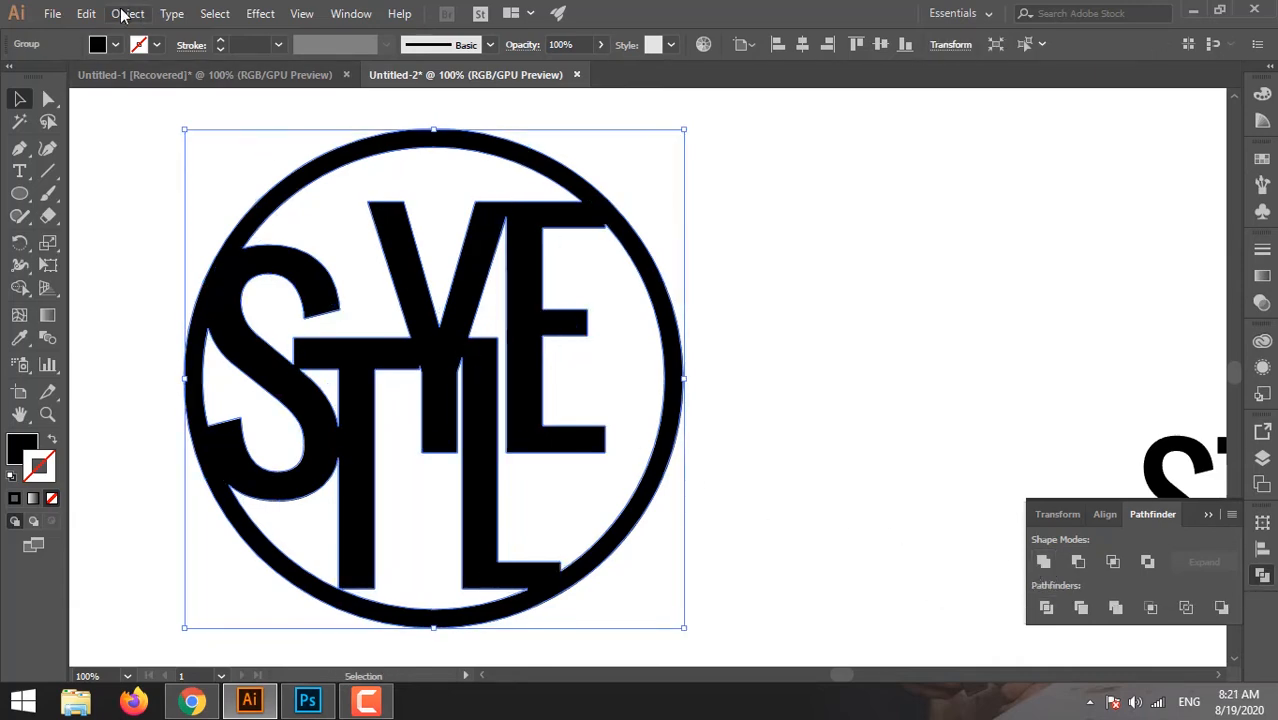
- Copy the united logo, switch to Photoshop and paste it into the blank document as a Smart Object
{"action": "left_click", "coordinate": [124, 16]}
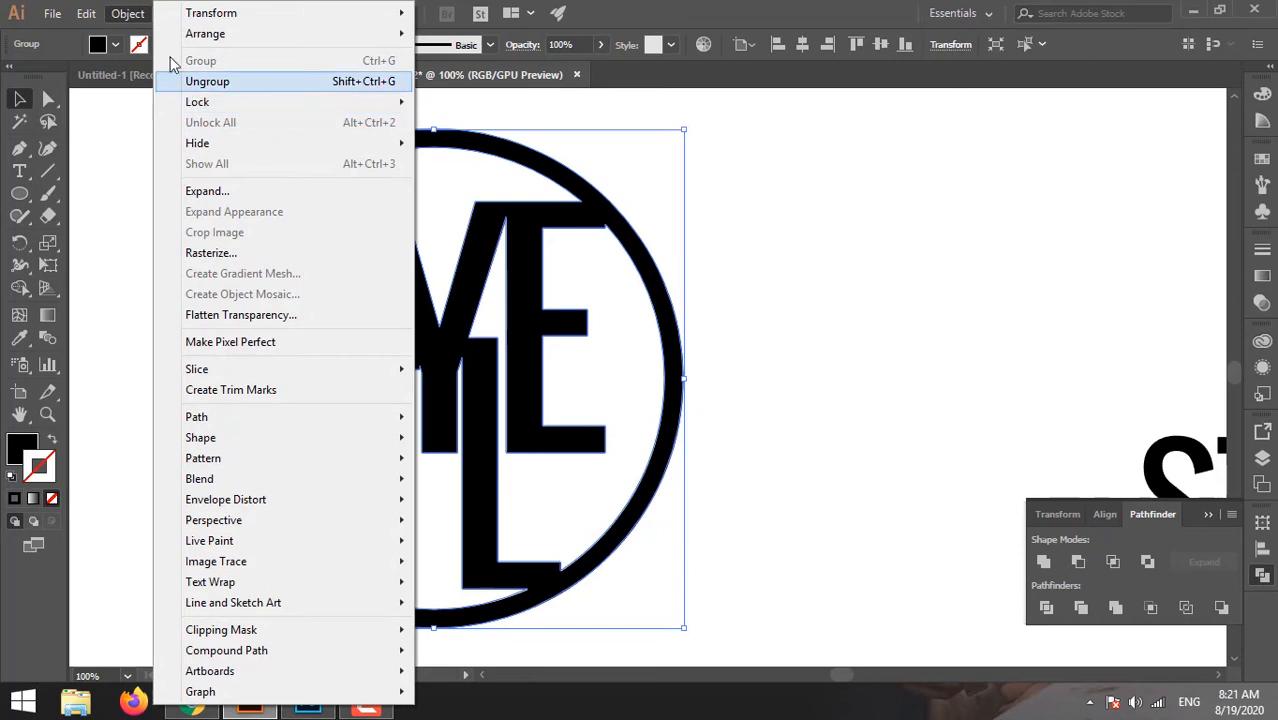
{"action": "mouse_move", "coordinate": [86, 13]}
{"action": "left_click", "coordinate": [116, 106]}
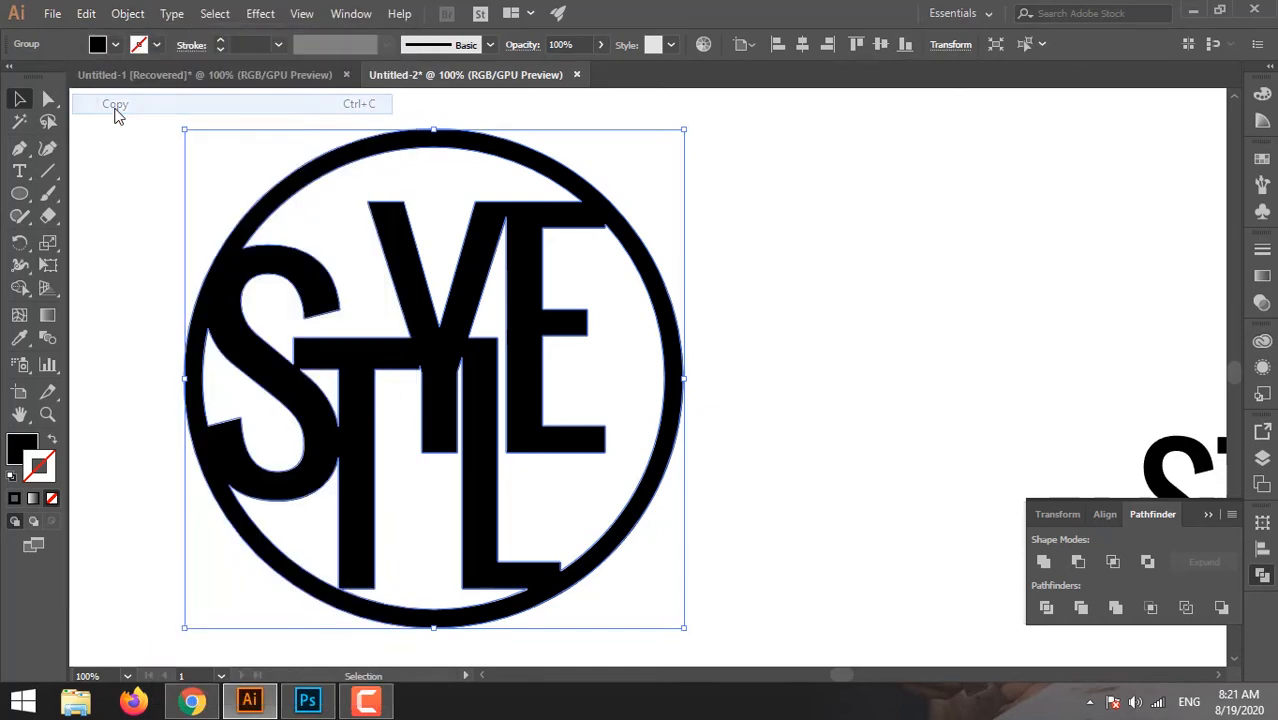
{"action": "left_click", "coordinate": [307, 700]}
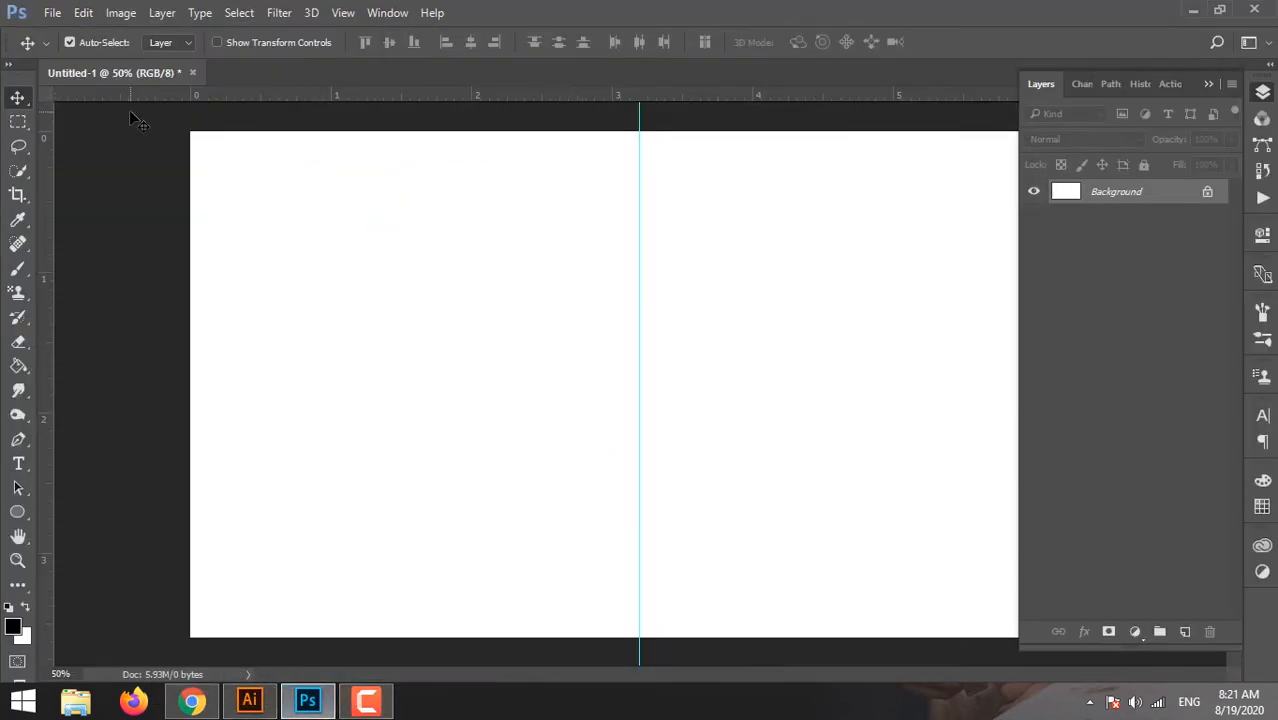
{"action": "left_click", "coordinate": [84, 13]}
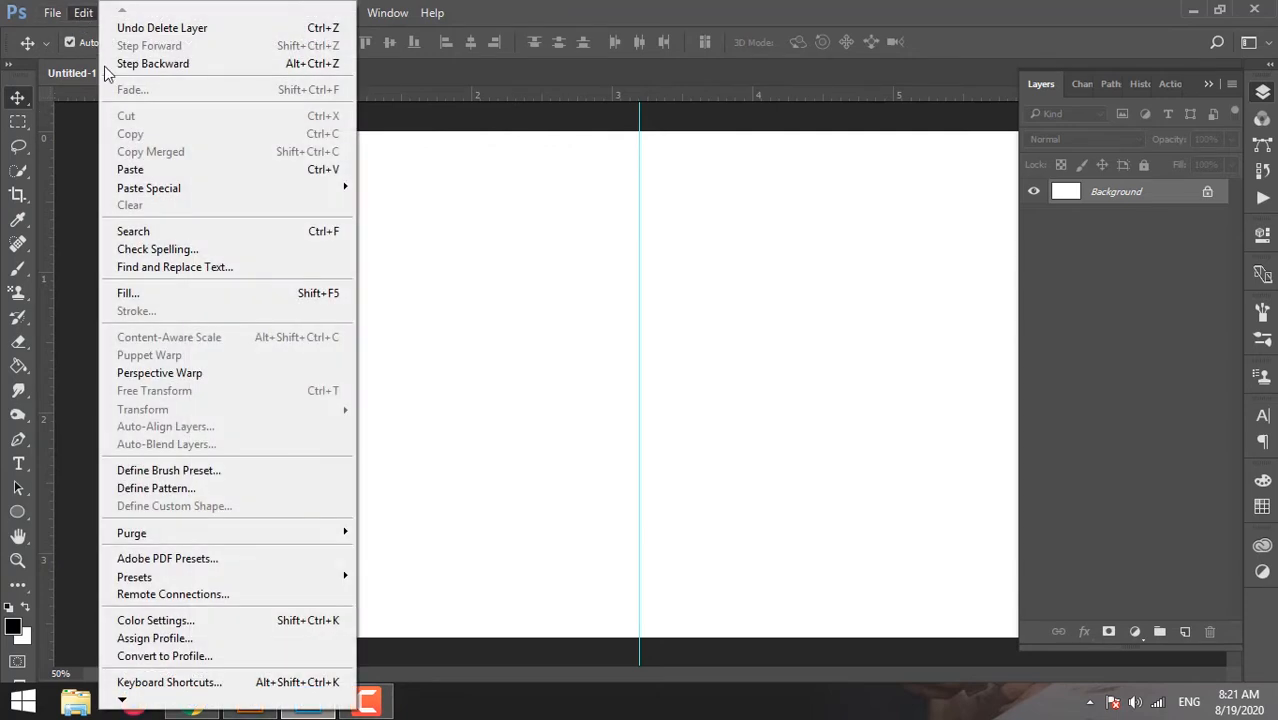
{"action": "left_click", "coordinate": [150, 169]}
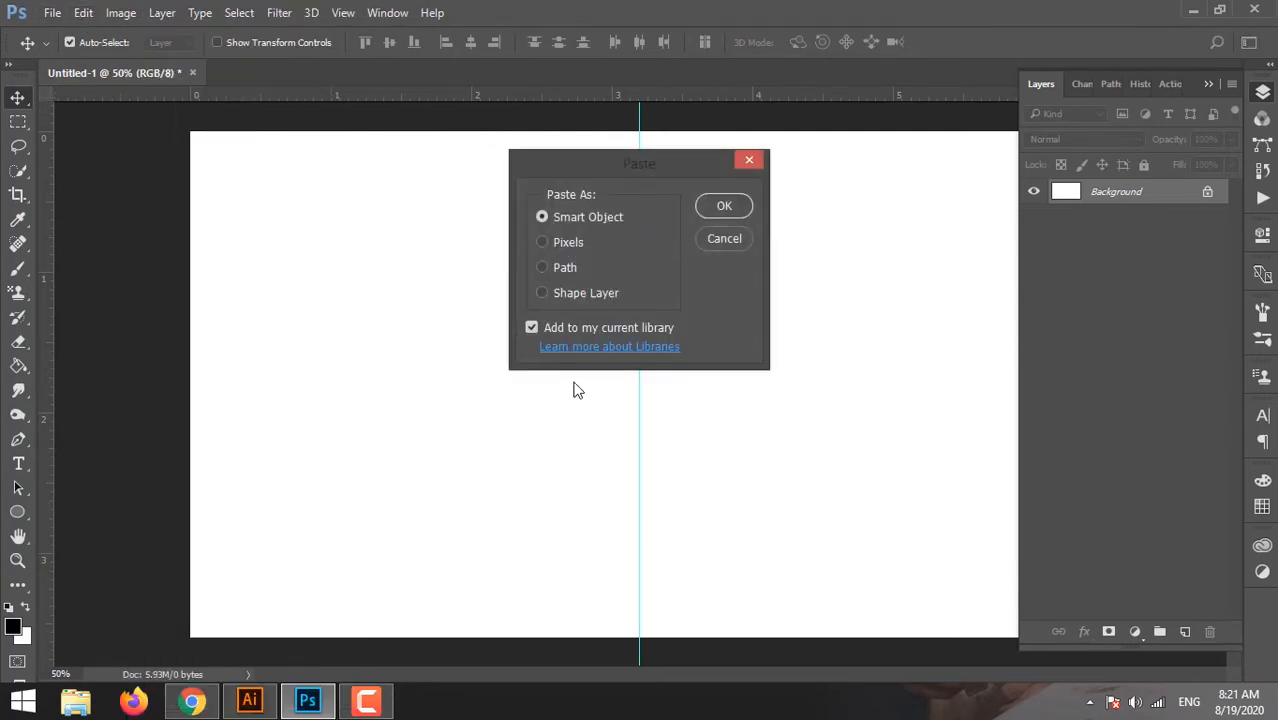
{"action": "left_click", "coordinate": [724, 207]}
{"action": "key", "text": "Return"}
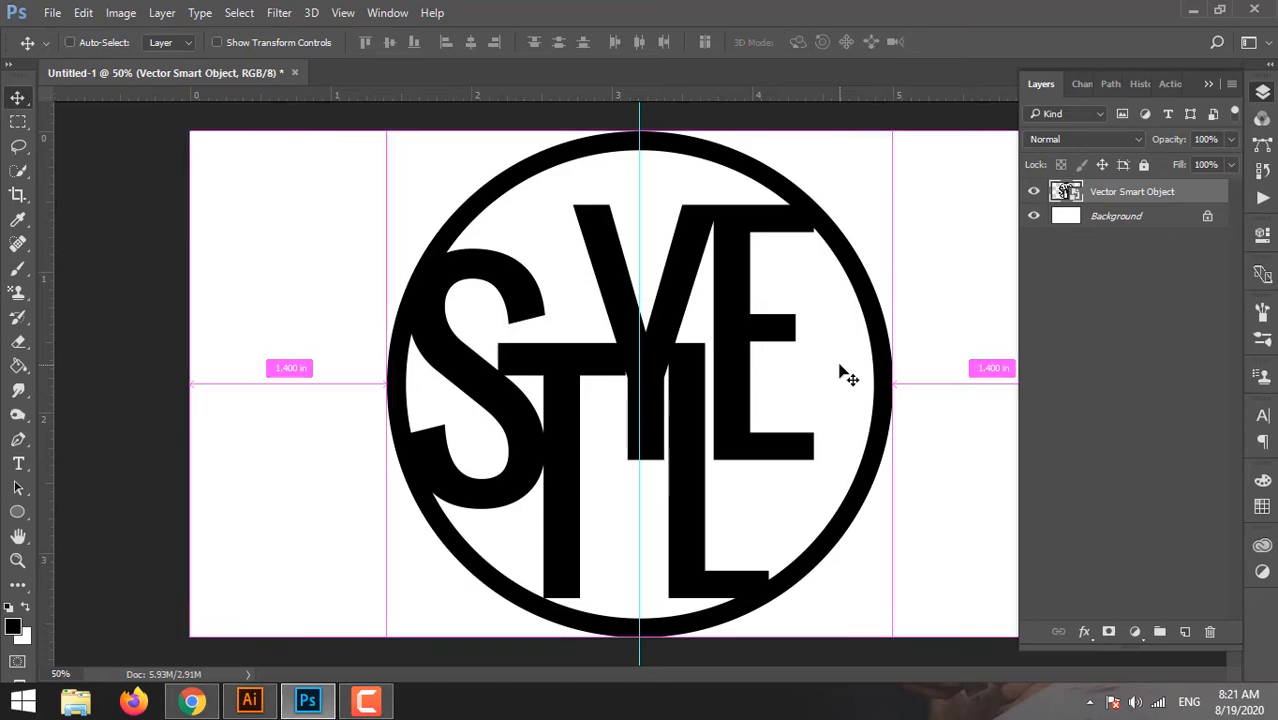
- Scale the pasted logo down to about 34.47% and move it into the half of the canvas left of the vertical guide
{"action": "key", "text": "ctrl+t"}
{"action": "left_click_drag", "start_coordinate": [892, 636], "coordinate": [770, 474]}
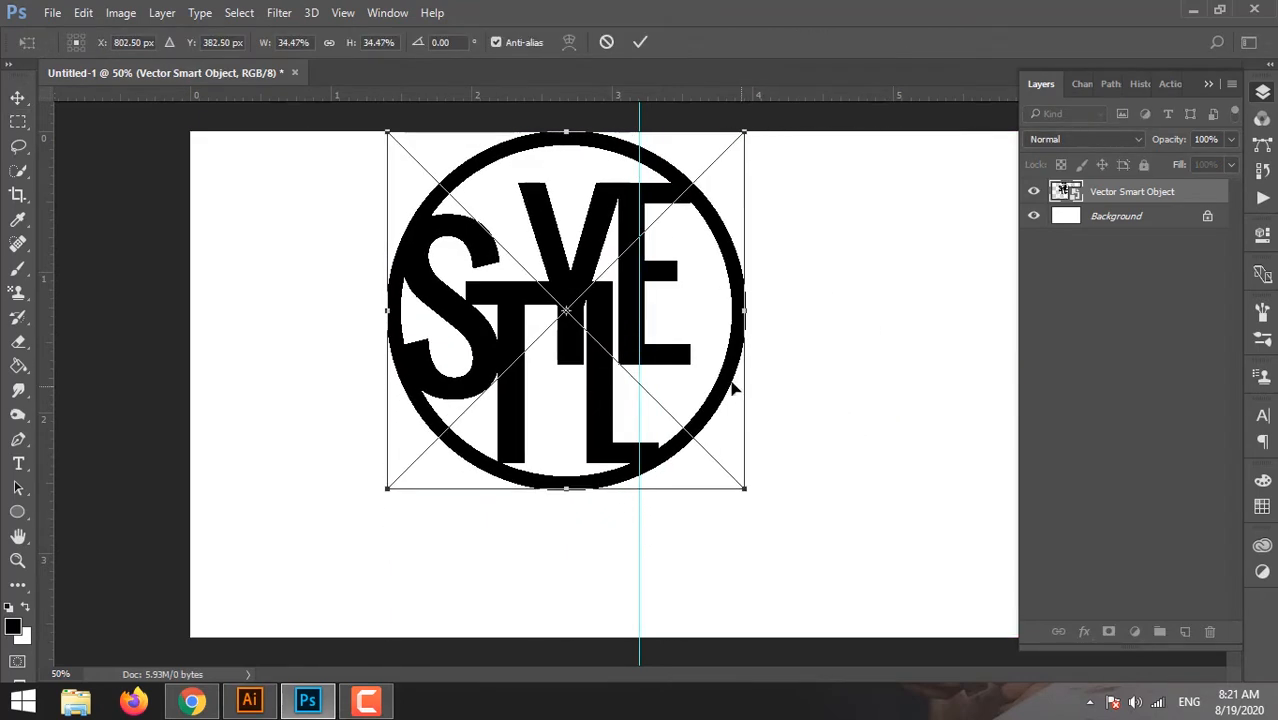
{"action": "left_click_drag", "start_coordinate": [733, 386], "coordinate": [572, 420]}
{"action": "key", "text": "Return"}
- Select the canvas area left of the vertical guide, centre the logo horizontally within it and clear the selection
{"action": "left_click", "coordinate": [18, 121]}
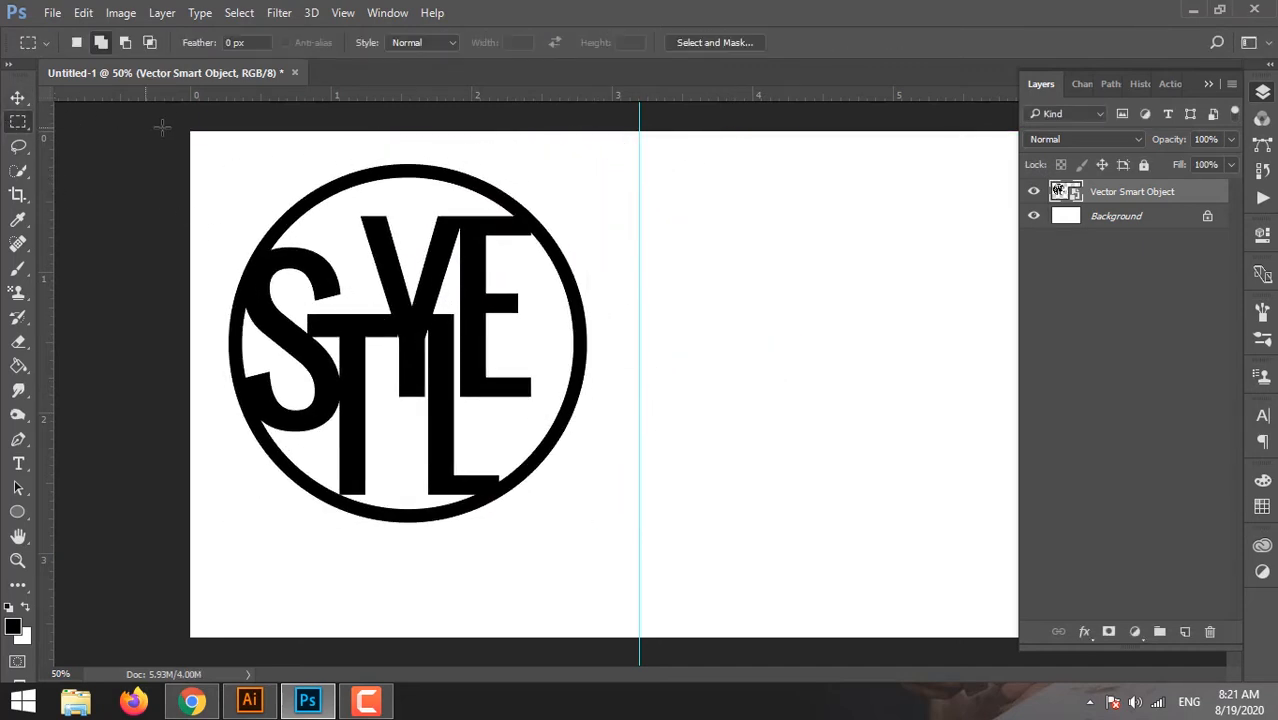
{"action": "left_click_drag", "start_coordinate": [190, 131], "coordinate": [640, 645]}
{"action": "key", "text": "v"}
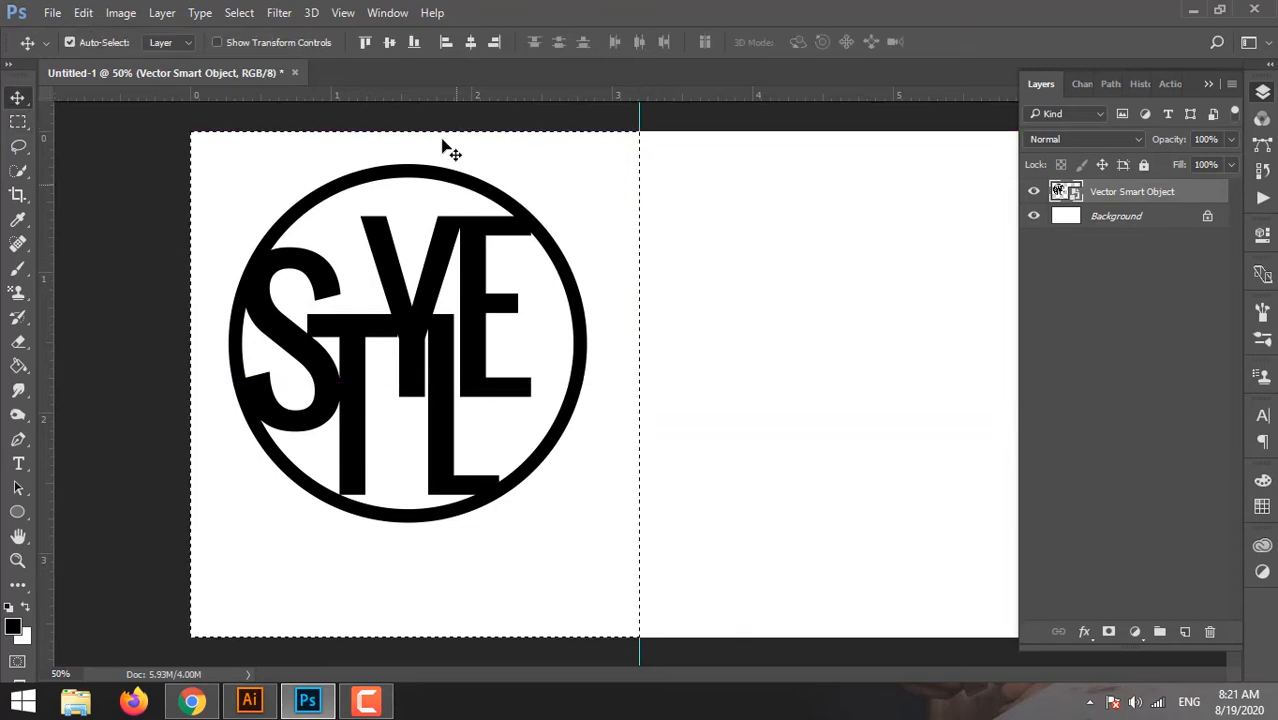
{"action": "left_click", "coordinate": [470, 42]}
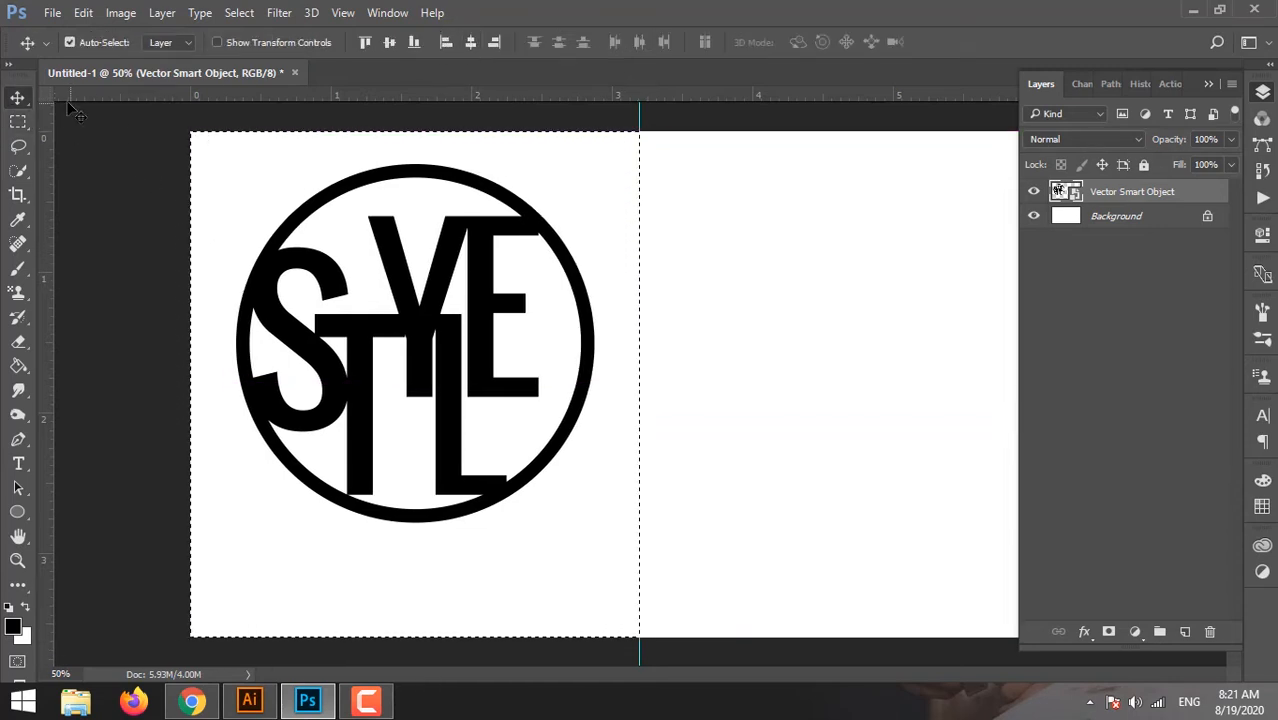
{"action": "key", "text": "ctrl+d"}
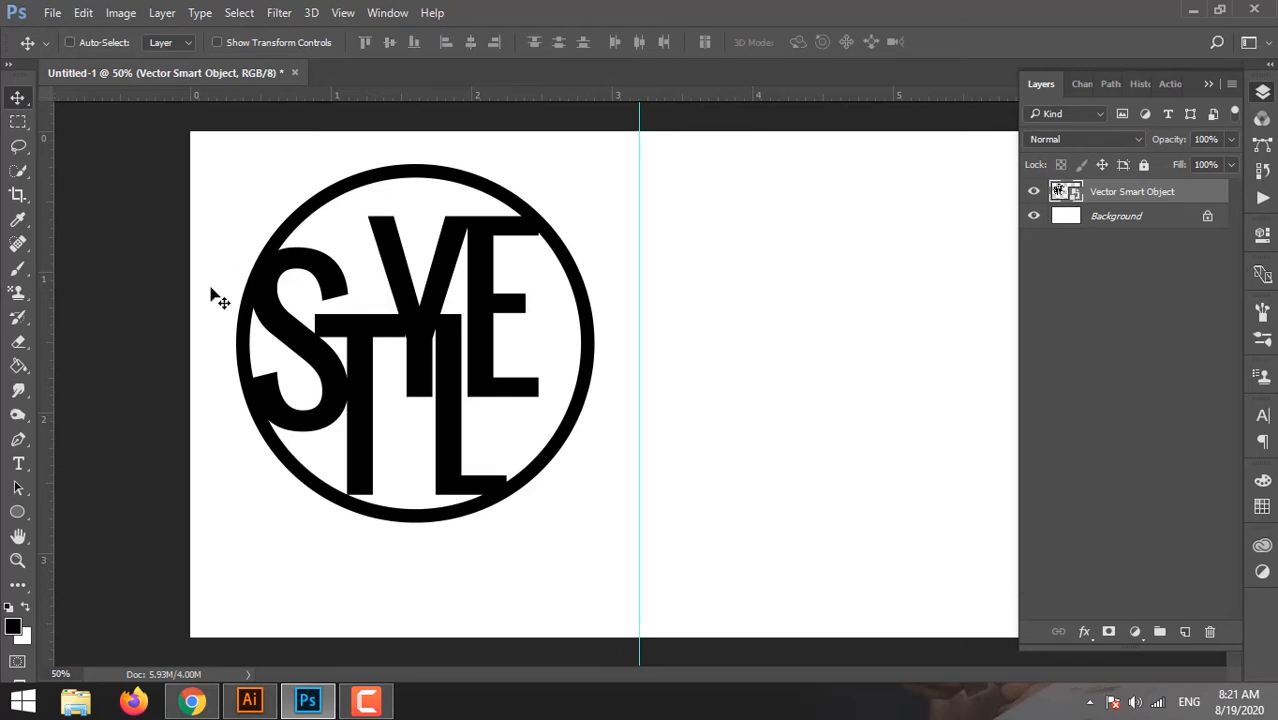
- Set the logo layer's fill opacity to 0% and enable a drop shadow on it
{"action": "key", "text": "ctrl"}
{"action": "double_click", "coordinate": [1202, 190]}
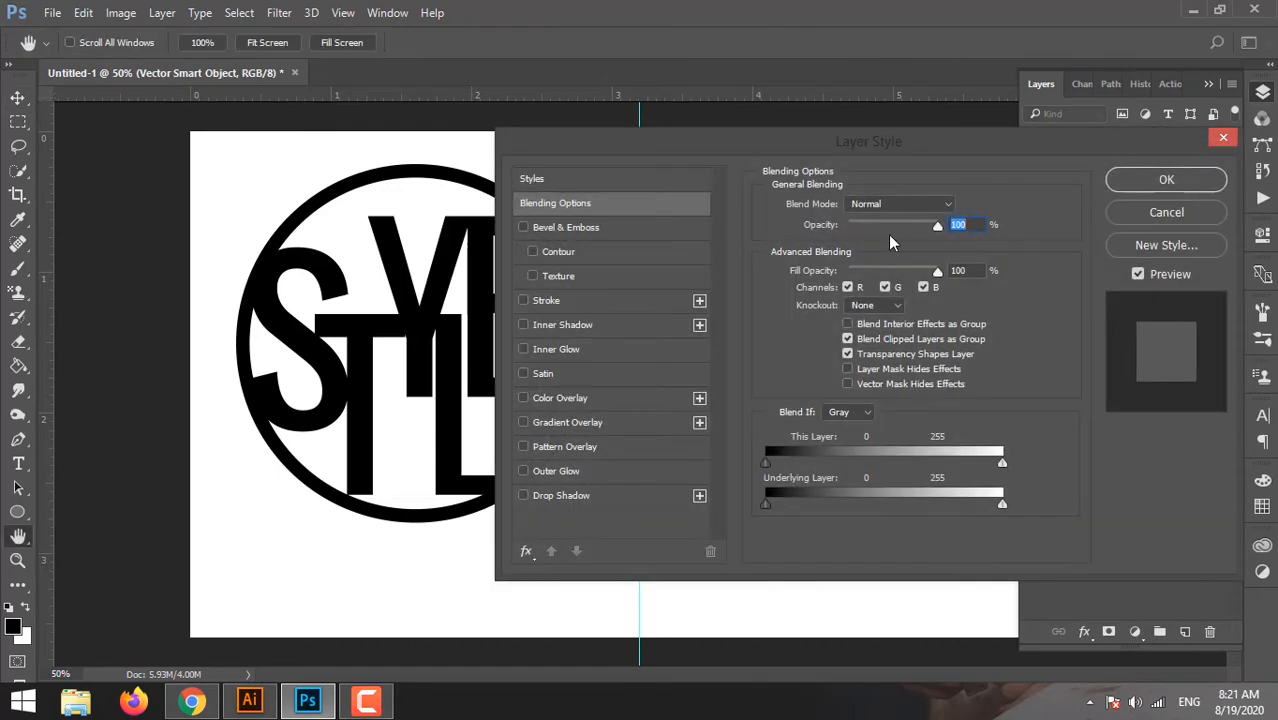
{"action": "left_click_drag", "start_coordinate": [937, 271], "coordinate": [830, 274]}
{"action": "left_click", "coordinate": [523, 496]}
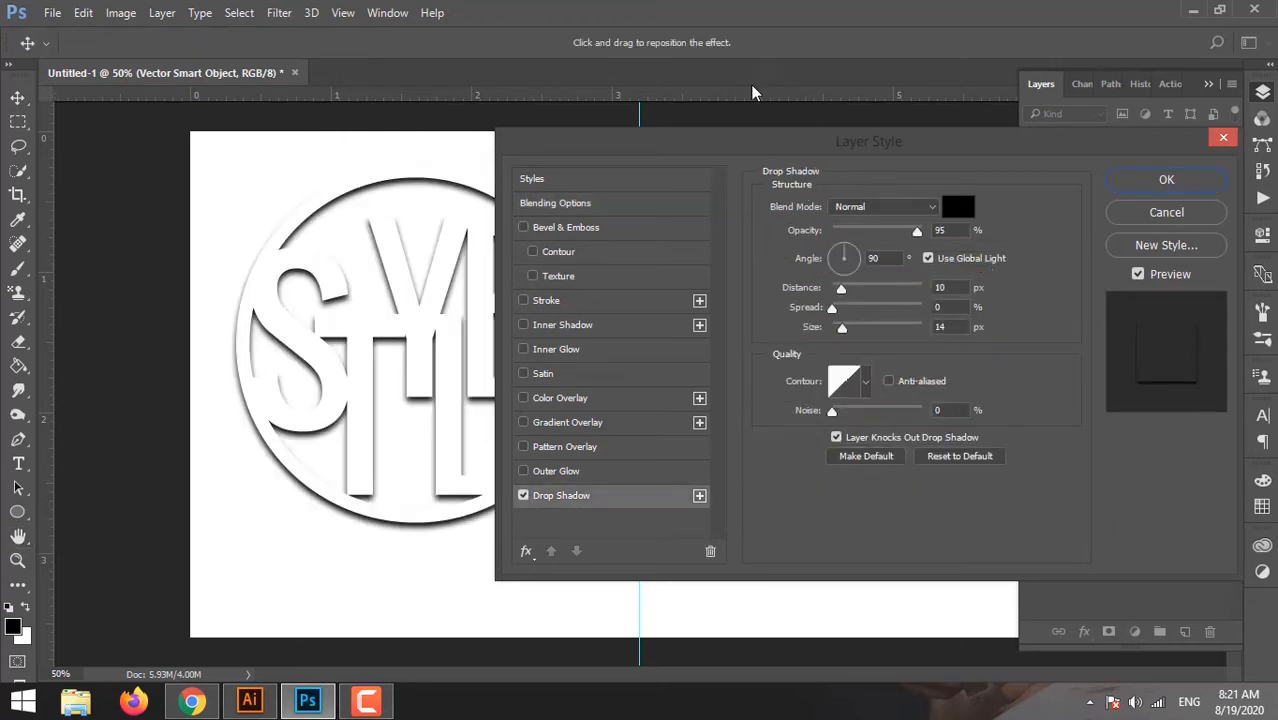
- Set the logo's drop shadow angle to 45° and its distance to 14 px
{"action": "left_click_drag", "start_coordinate": [745, 152], "coordinate": [854, 152]}
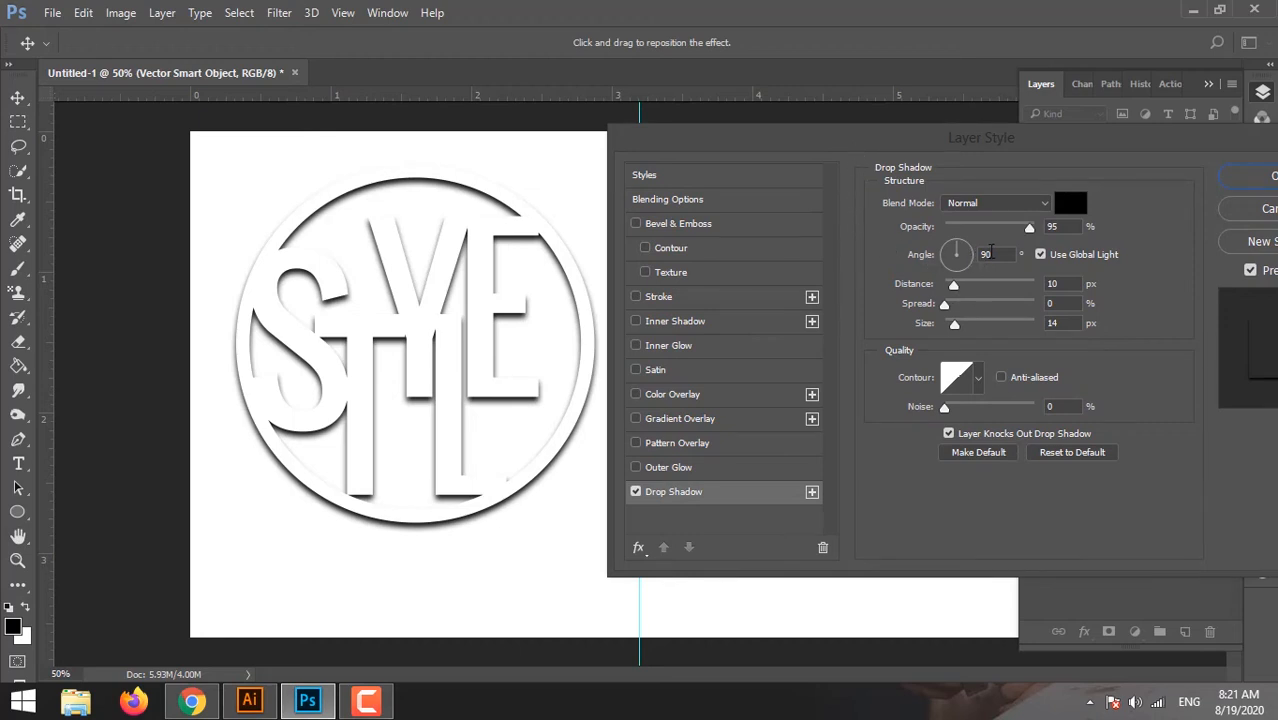
{"action": "left_click_drag", "start_coordinate": [992, 253], "coordinate": [975, 254]}
{"action": "type", "text": "45"}
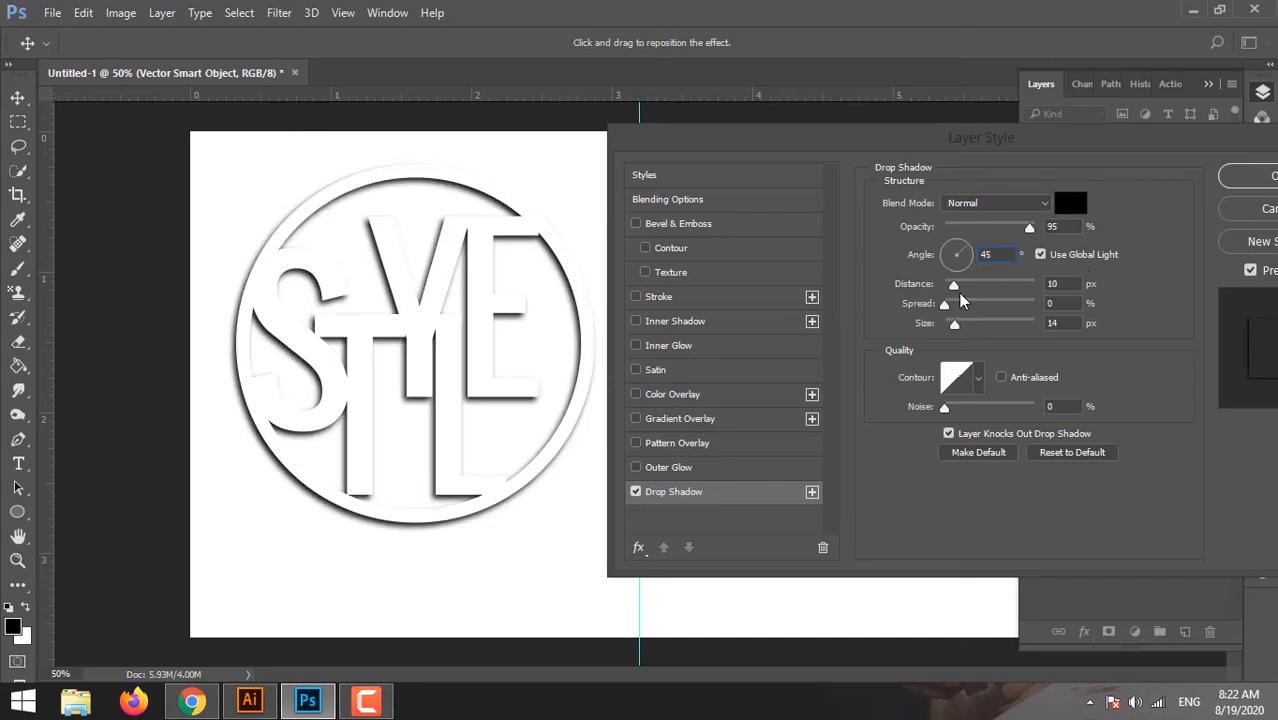
{"action": "left_click", "coordinate": [1060, 284]}
{"action": "key", "text": "Up"}
{"action": "key", "text": "Up"}
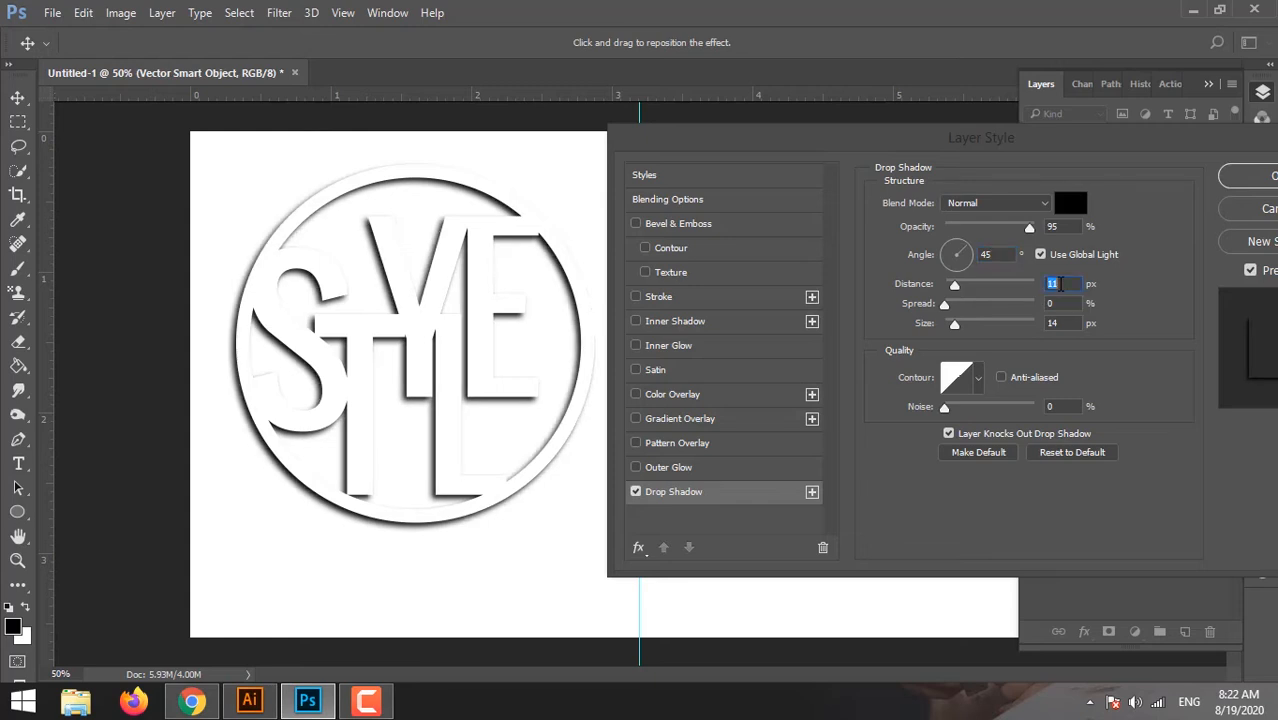
{"action": "key", "text": "Up"}
{"action": "key", "text": "Up"}
{"action": "key", "text": "Up"}
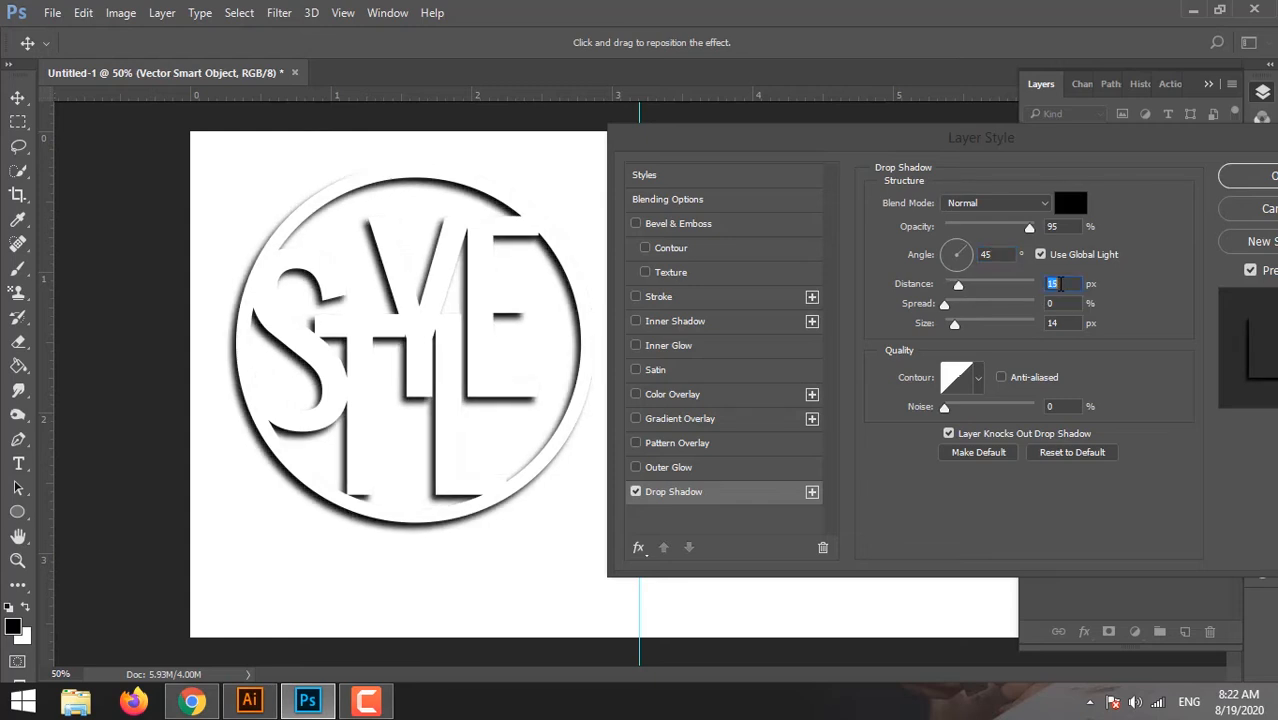
{"action": "key", "text": "Down"}
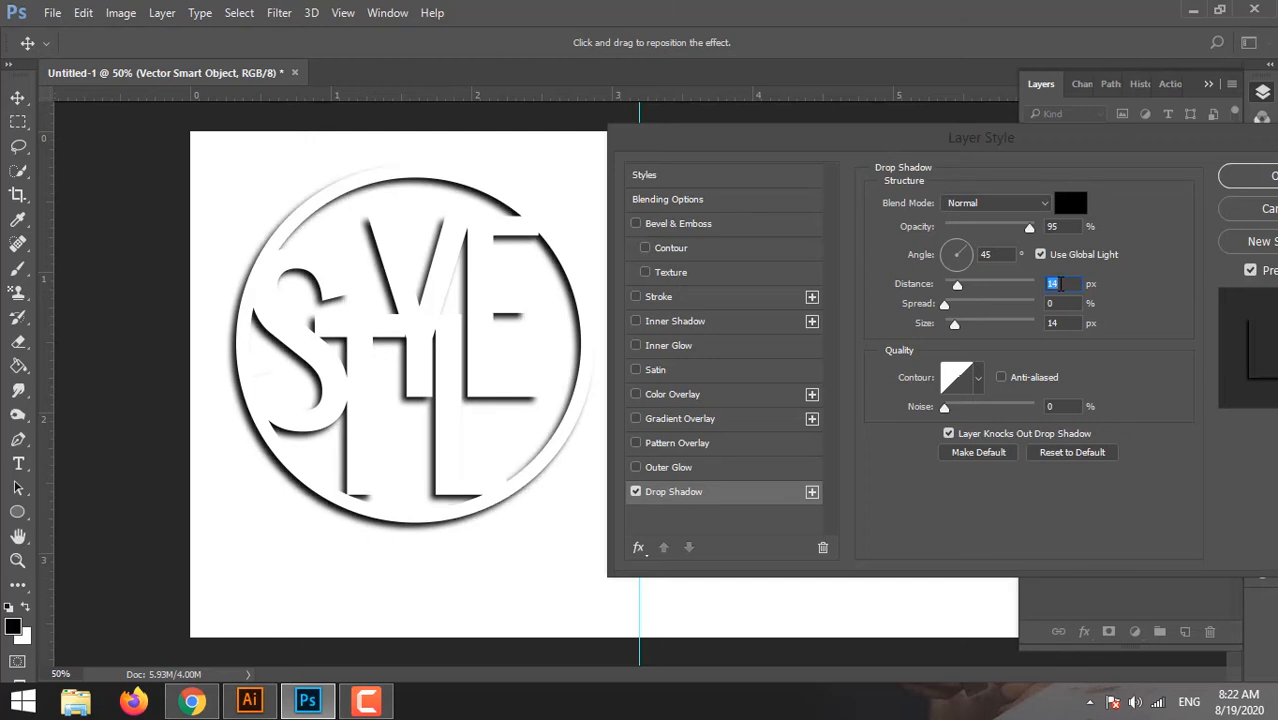
- Set the drop shadow's size to 15 px and apply the layer style
{"action": "left_click", "coordinate": [1070, 305]}
{"action": "left_click", "coordinate": [1062, 322]}
{"action": "key", "text": "Down"}
{"action": "key", "text": "Down"}
{"action": "key", "text": "Down"}
{"action": "key", "text": "Down"}
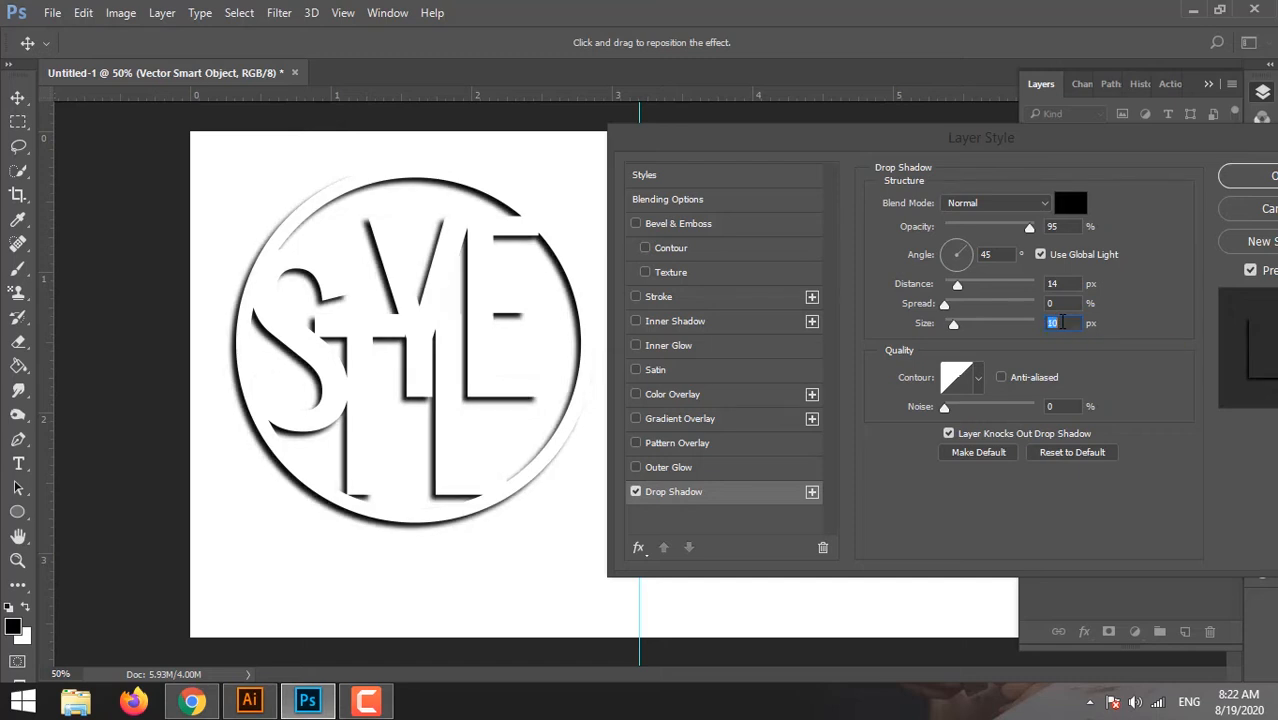
{"action": "key", "text": "Up"}
{"action": "key", "text": "Up"}
{"action": "key", "text": "Up"}
{"action": "key", "text": "Up"}
{"action": "key", "text": "Up"}
{"action": "key", "text": "Up"}
{"action": "key", "text": "Up"}
{"action": "key", "text": "Up"}
{"action": "key", "text": "Up"}
{"action": "key", "text": "Up"}
{"action": "key", "text": "Up"}
{"action": "key", "text": "Up"}
{"action": "key", "text": "Up"}
{"action": "key", "text": "Up"}
{"action": "key", "text": "Up"}
{"action": "key", "text": "Up"}
{"action": "key", "text": "Up"}
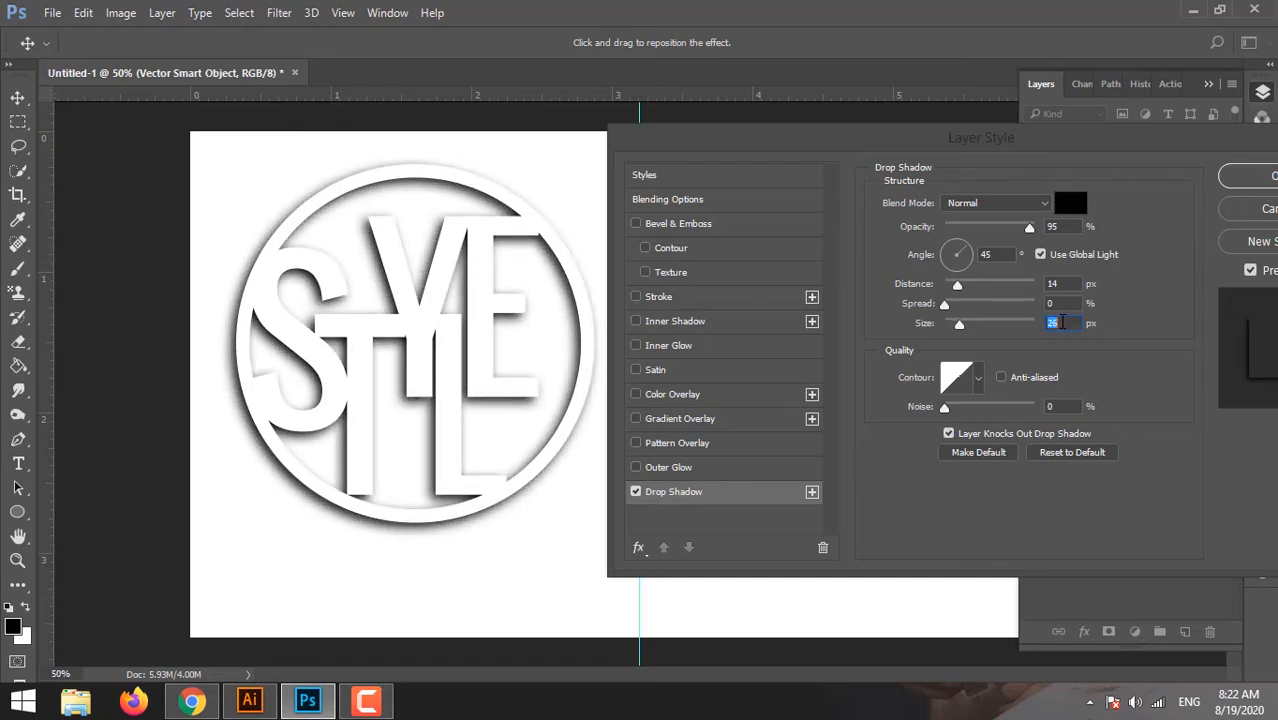
{"action": "key", "text": "Down"}
{"action": "key", "text": "Down"}
{"action": "key", "text": "Down"}
{"action": "key", "text": "Down"}
{"action": "key", "text": "Down"}
{"action": "key", "text": "Down"}
{"action": "key", "text": "Down"}
{"action": "key", "text": "Down"}
{"action": "key", "text": "Down"}
{"action": "key", "text": "Down"}
{"action": "key", "text": "Down"}
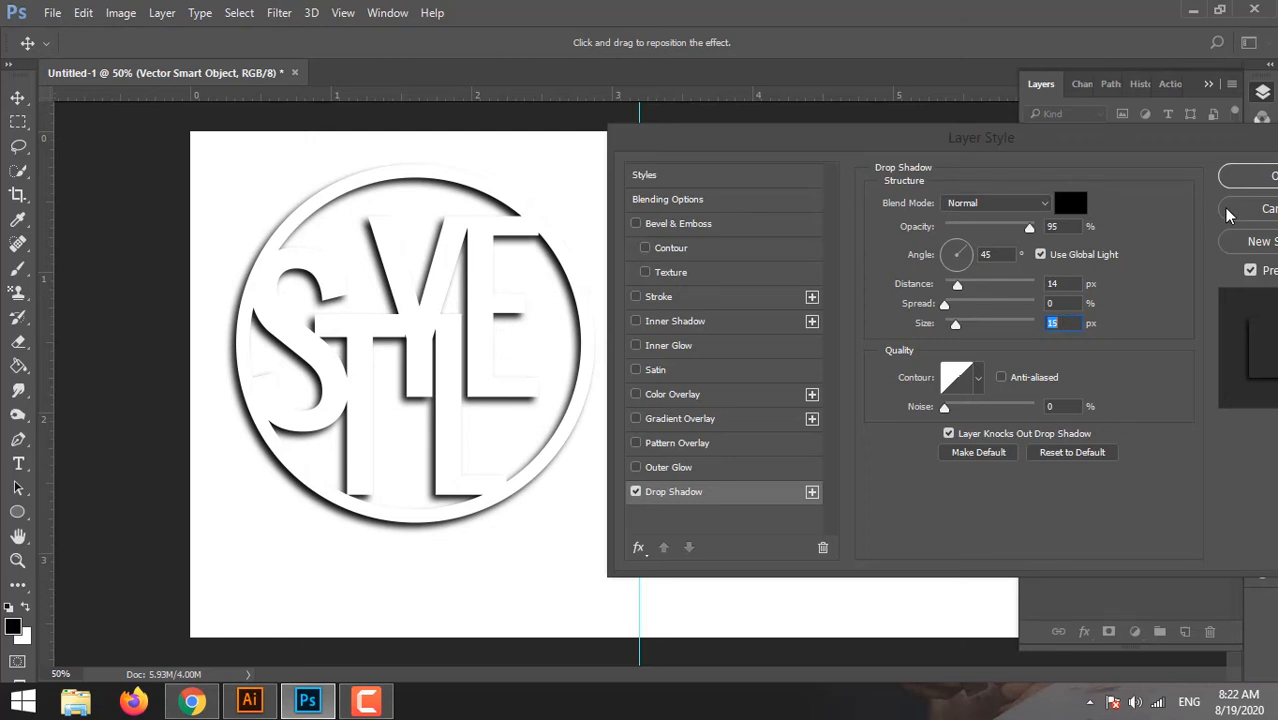
{"action": "left_click", "coordinate": [1240, 180]}
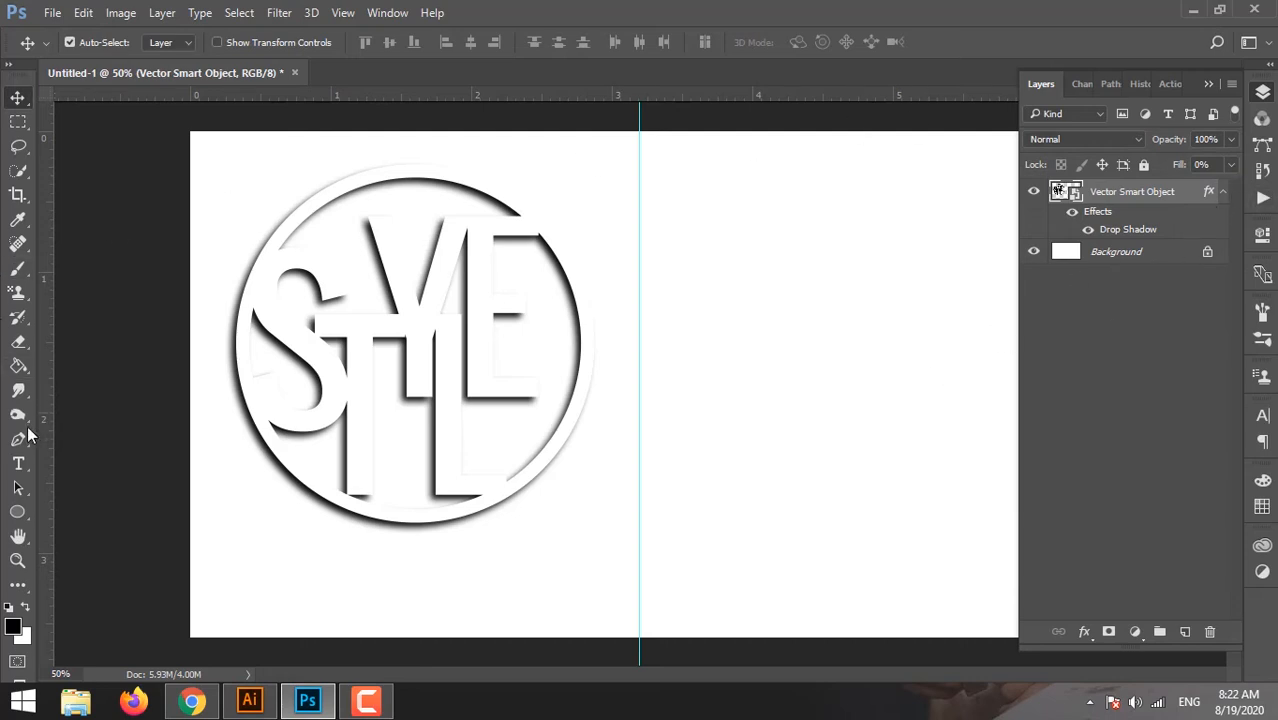
- Add the text "T-SHIRTS" below the circular logo
{"action": "left_click", "coordinate": [18, 463]}
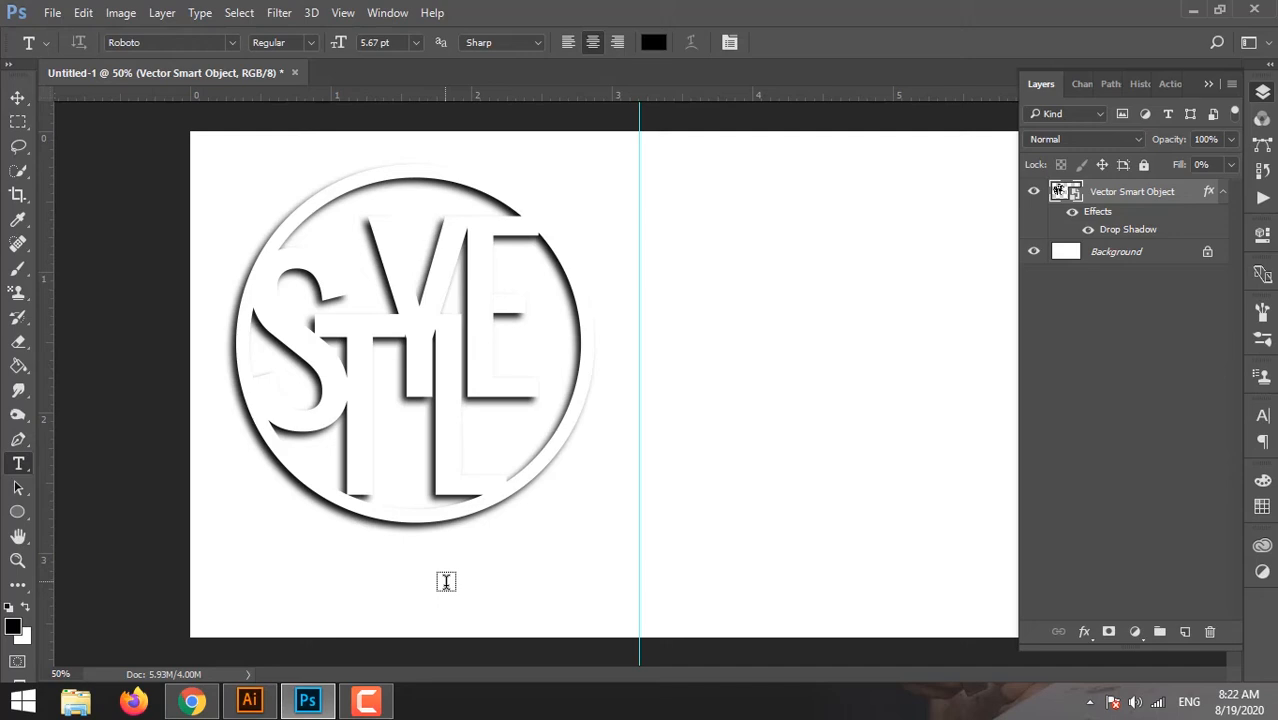
{"action": "left_click", "coordinate": [318, 584]}
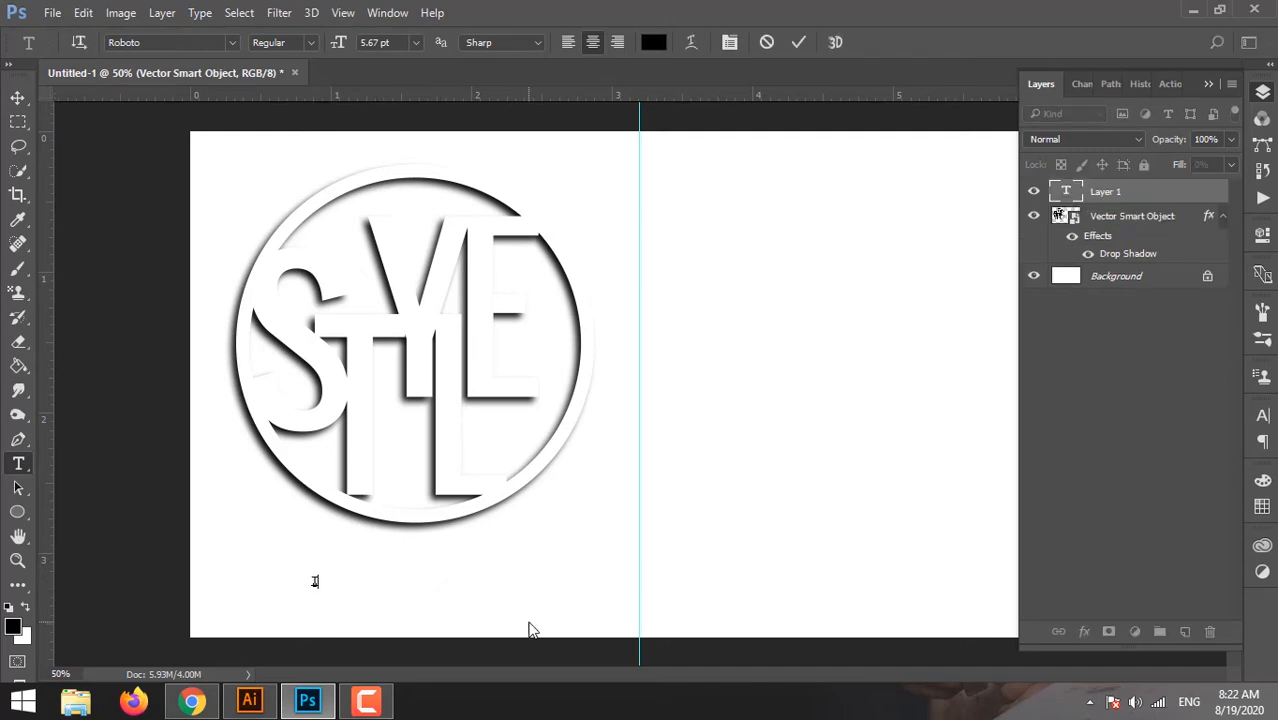
{"action": "type", "text": "T-SHIRTS"}
{"action": "key", "text": "ctrl+a"}
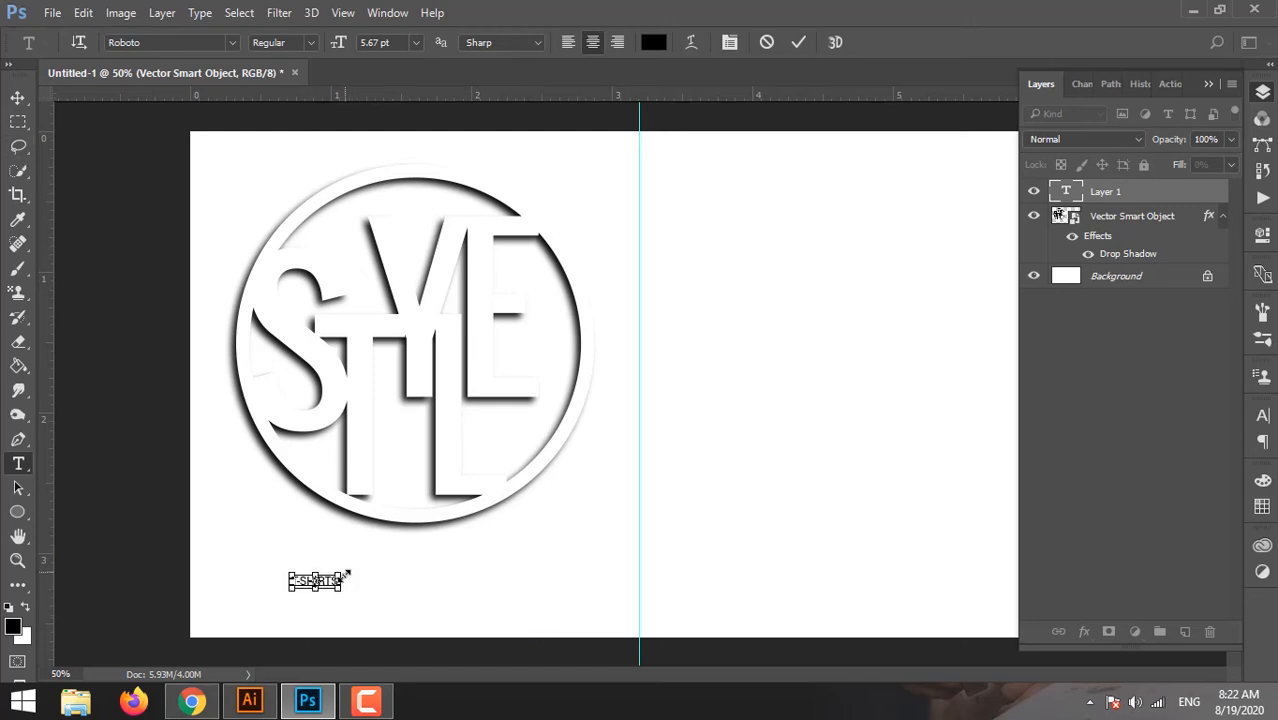
{"action": "left_click_drag", "start_coordinate": [342, 578], "coordinate": [488, 530]}
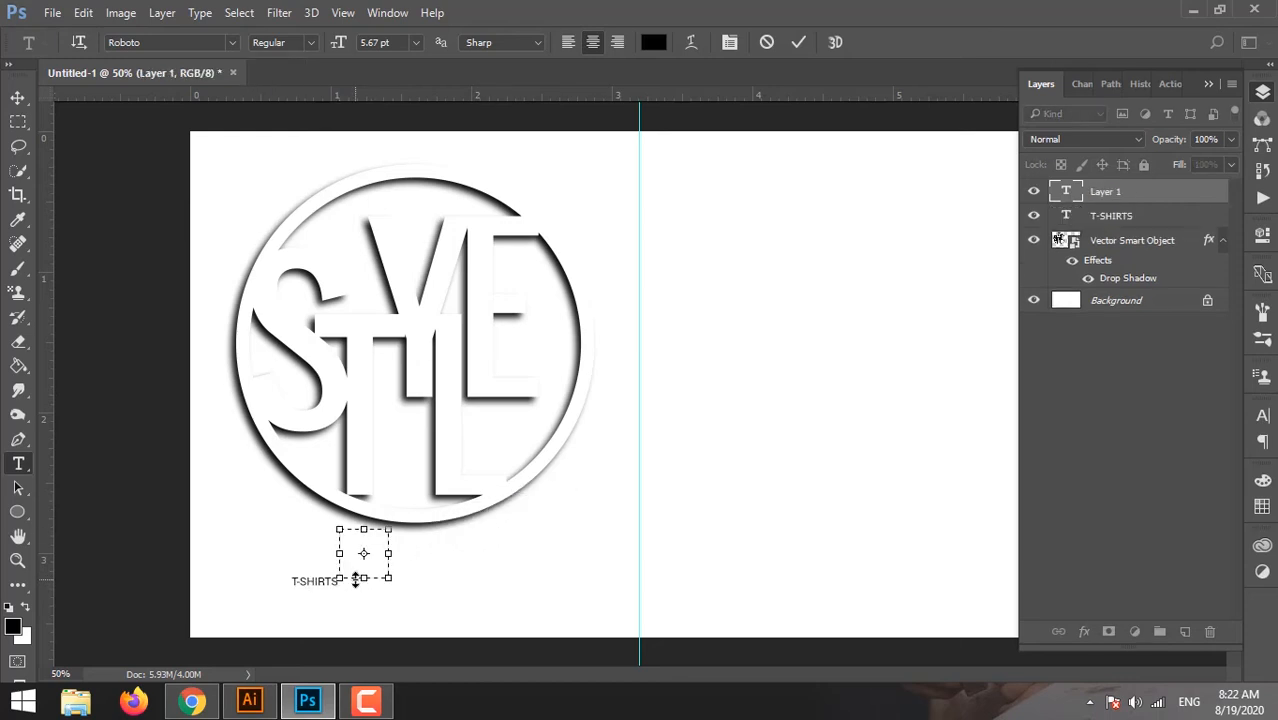
{"action": "key", "text": "Escape"}
{"action": "key", "text": "ctrl+z"}
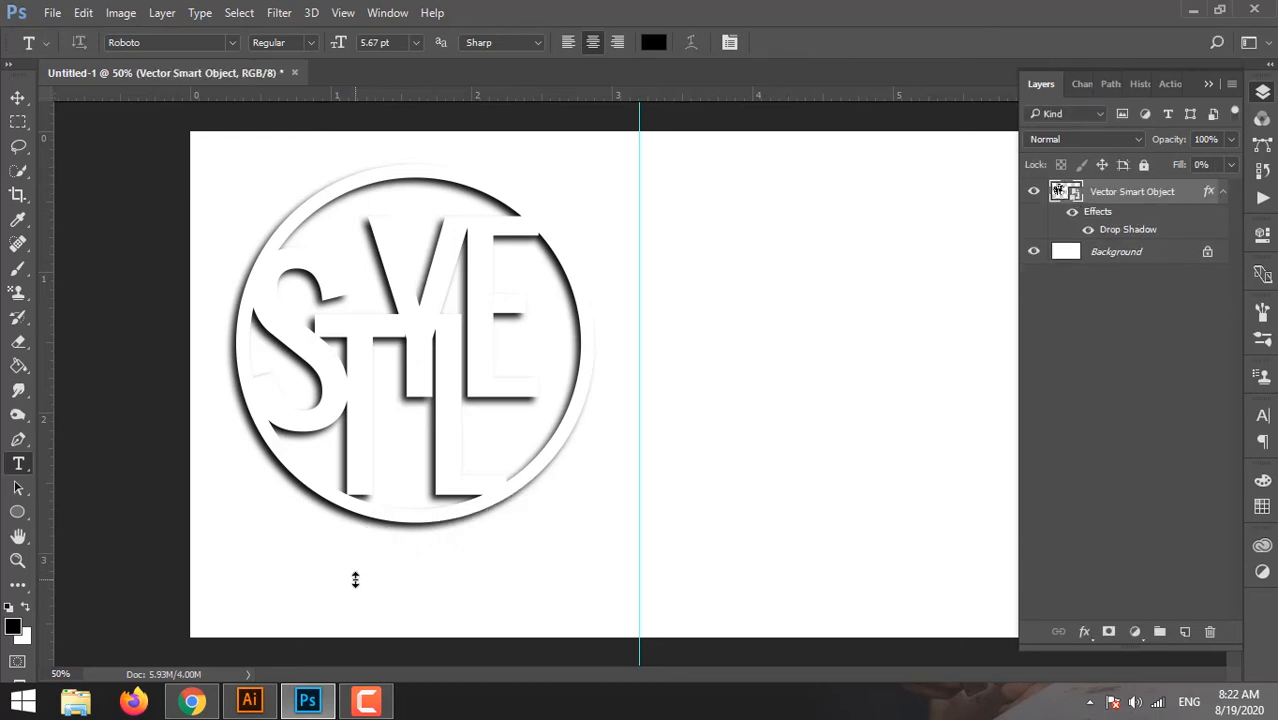
{"action": "key", "text": "ctrl+shift+z"}
- Scale the T-SHIRTS text up to about 553.67%, place it centred beneath the logo and apply the transformation
{"action": "key", "text": "ctrl+t"}
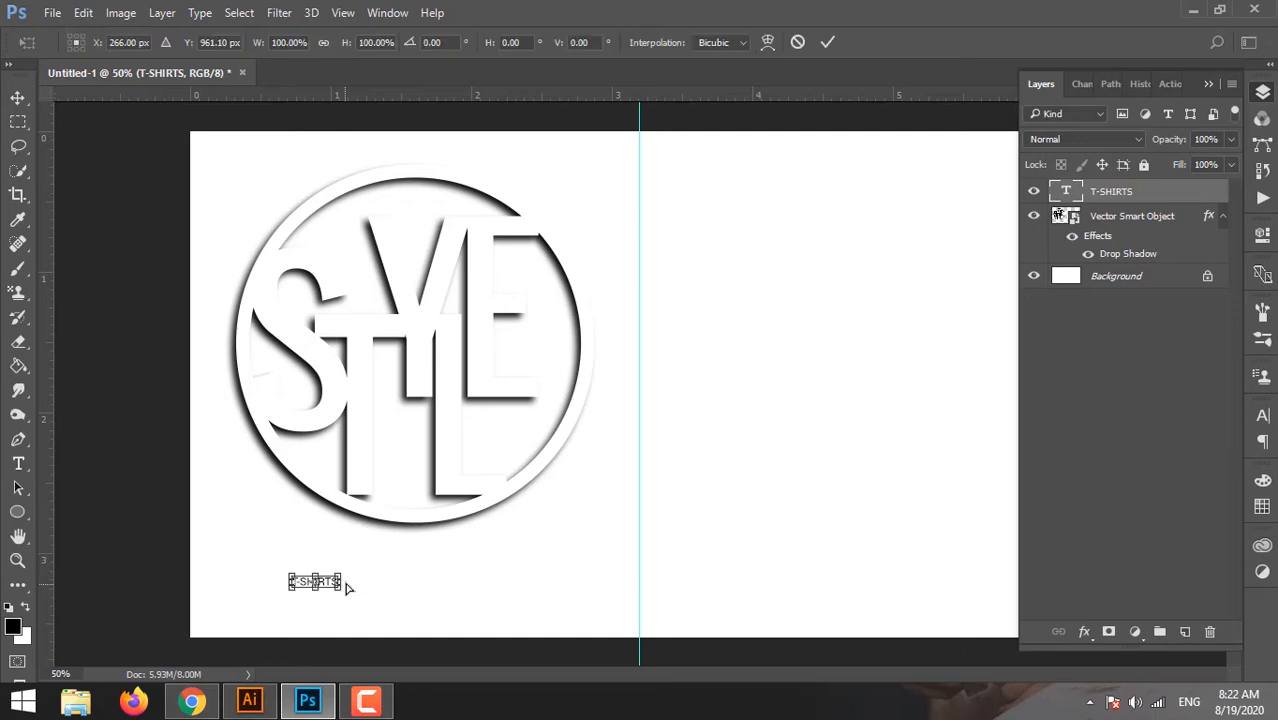
{"action": "left_click_drag", "start_coordinate": [340, 575], "coordinate": [547, 520]}
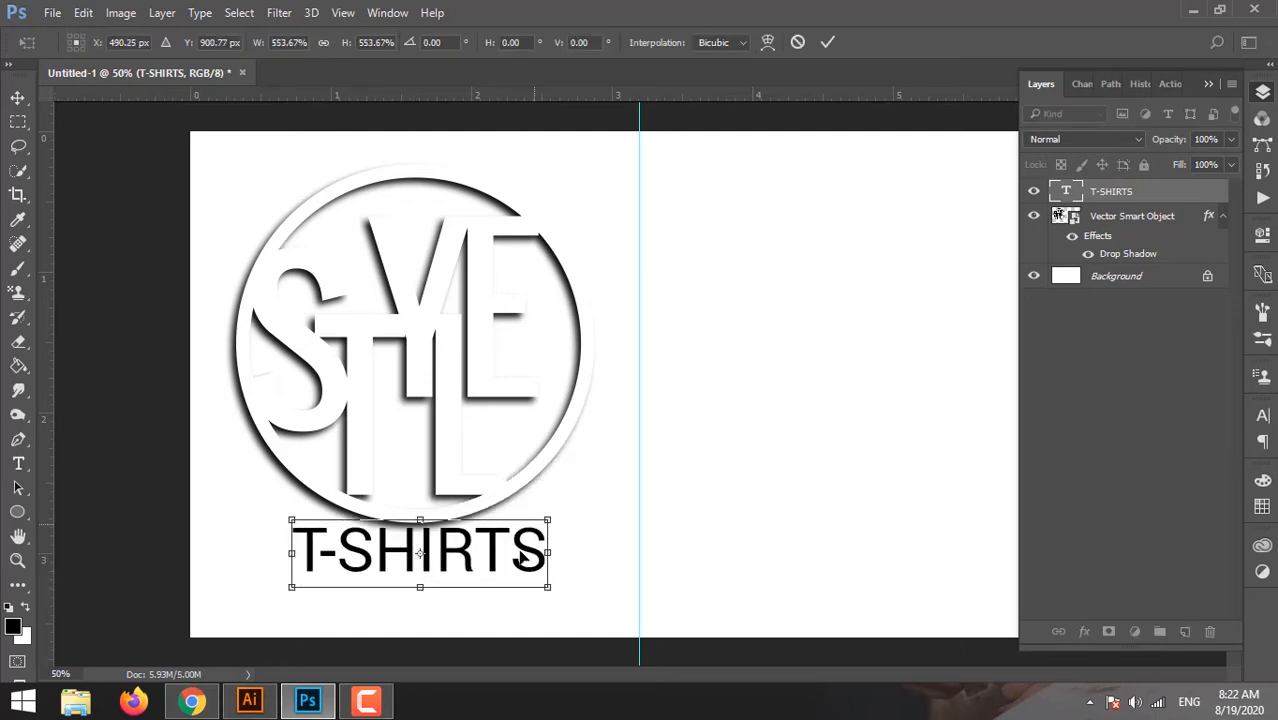
{"action": "left_click_drag", "start_coordinate": [502, 573], "coordinate": [498, 593]}
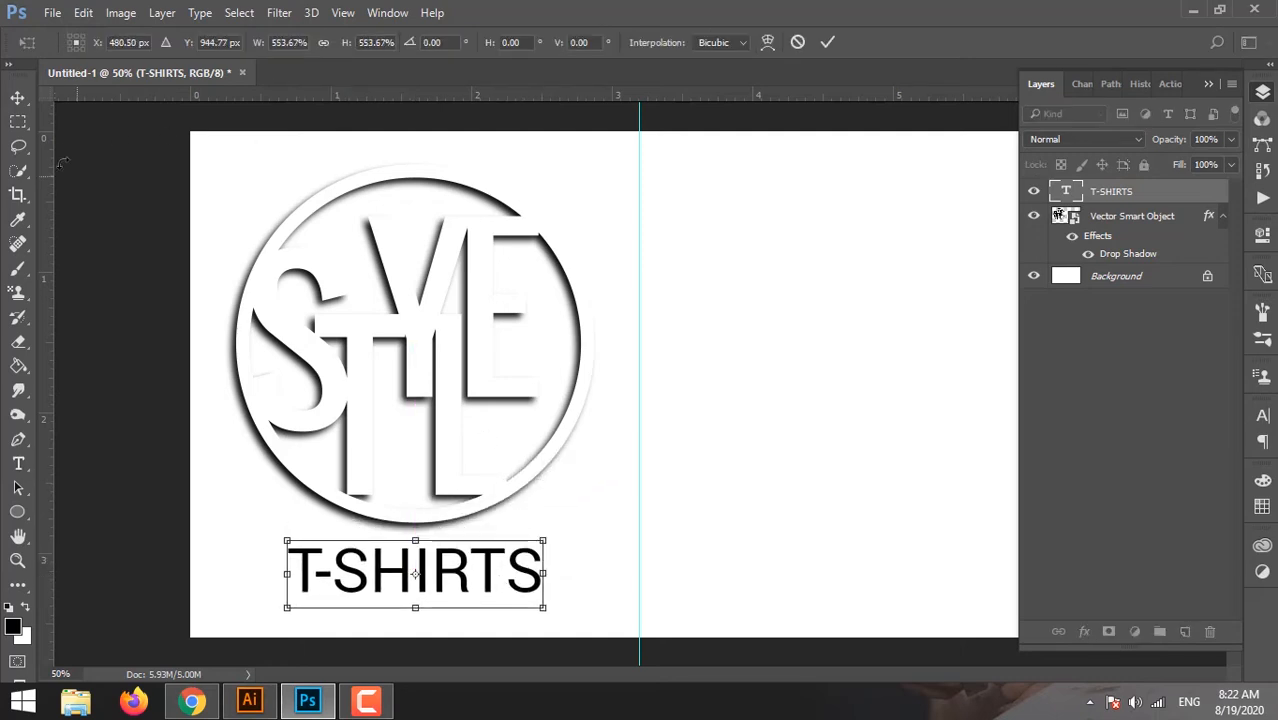
{"action": "left_click", "coordinate": [15, 98]}
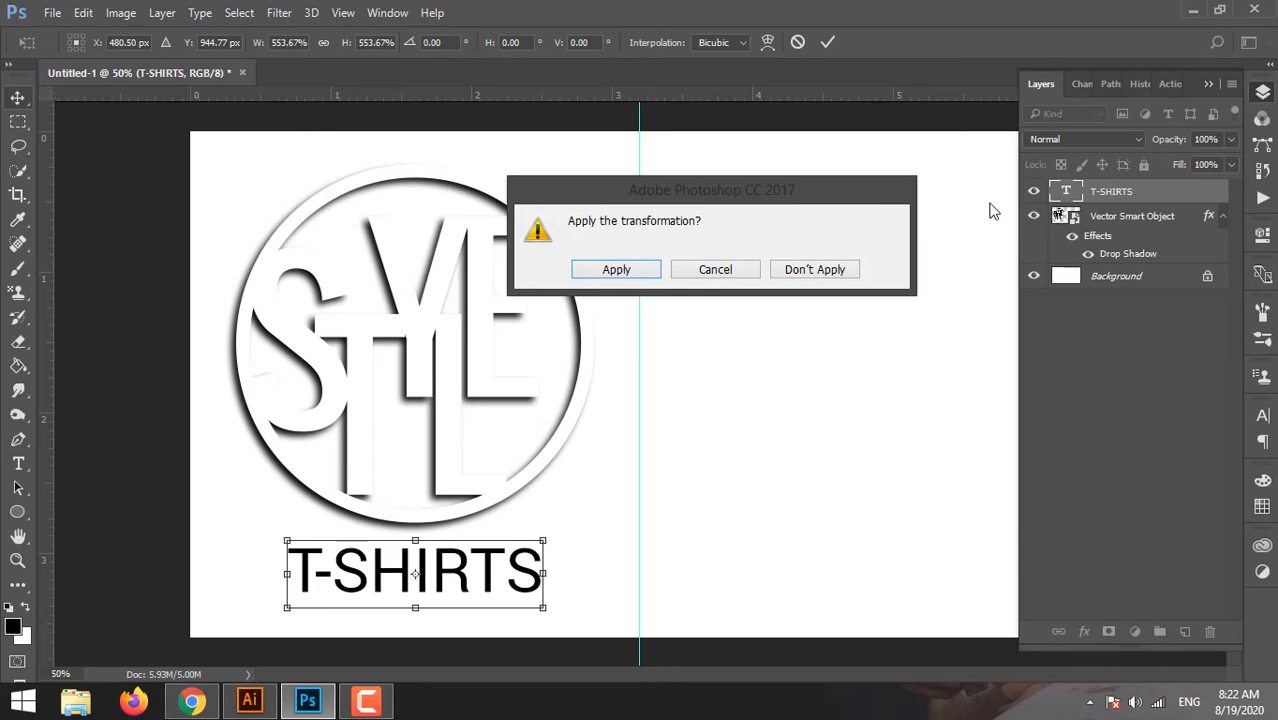
{"action": "left_click", "coordinate": [648, 268]}
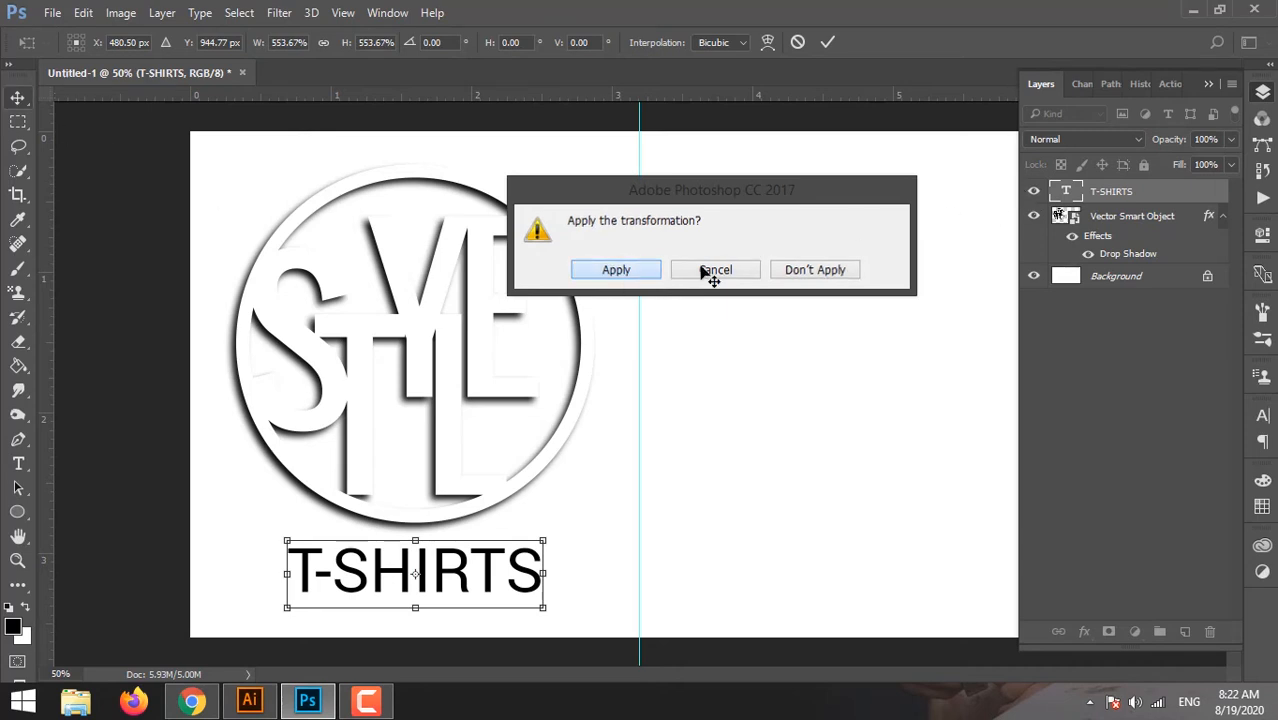
- Select the T-SHIRTS caption's text for editing and preview it in different fonts, including Agency FB, Bauhaus 93, Broadway and Calibri
{"action": "double_click", "coordinate": [1066, 194]}
{"action": "left_click", "coordinate": [187, 45]}
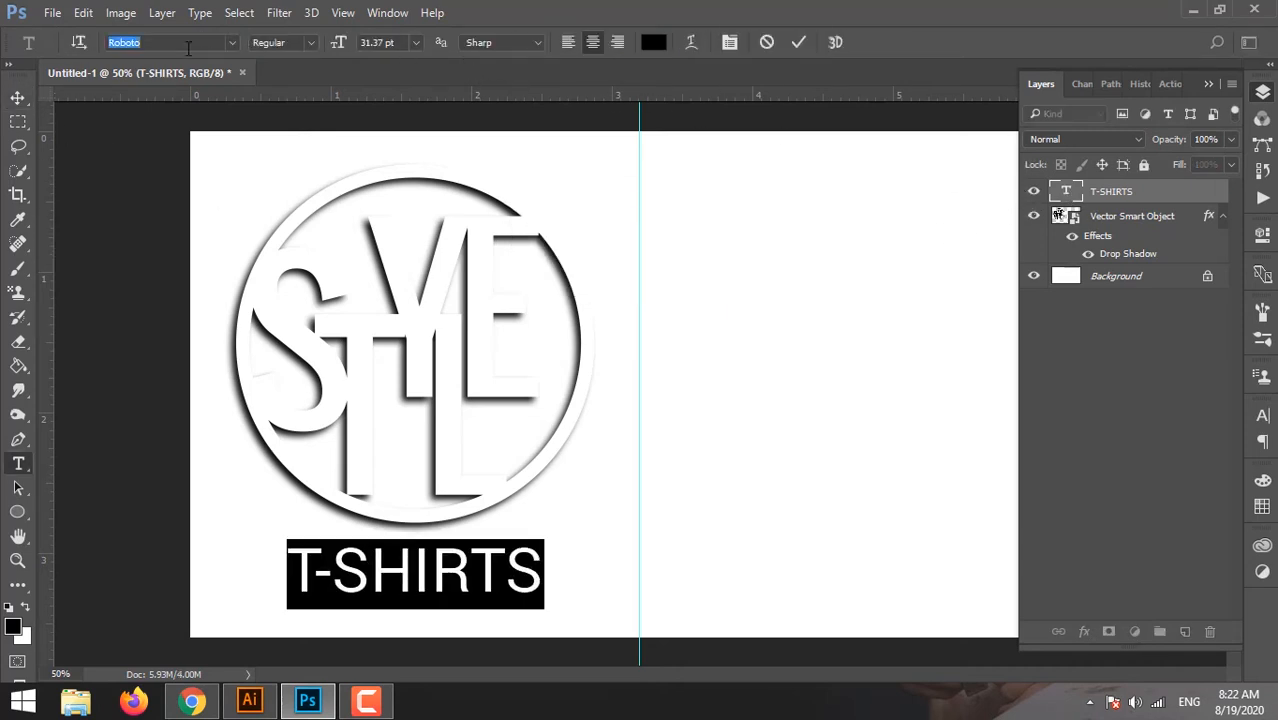
{"action": "key", "text": "Up"}
{"action": "key", "text": "Up"}
{"action": "key", "text": "Up"}
{"action": "key", "text": "Up"}
{"action": "key", "text": "Up"}
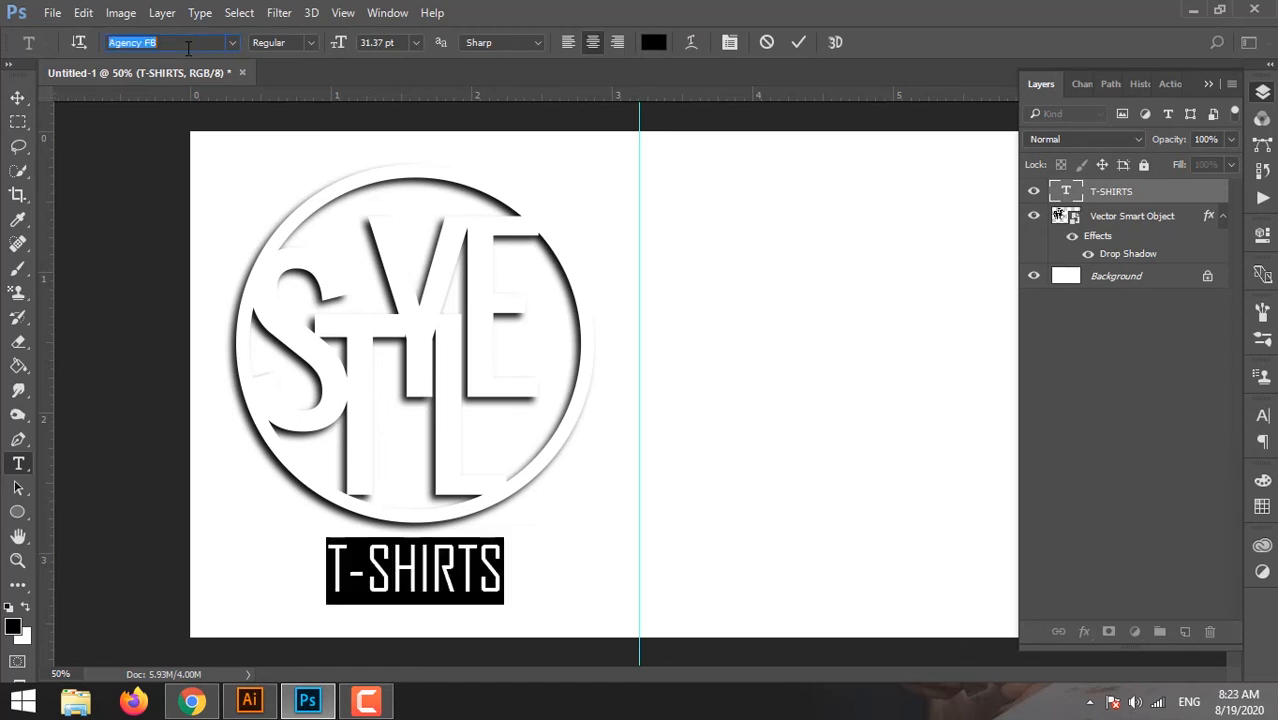
{"action": "key", "text": "Up"}
{"action": "key", "text": "Up"}
{"action": "key", "text": "Up"}
{"action": "key", "text": "Up"}
{"action": "key", "text": "Up"}
{"action": "key", "text": "Up"}
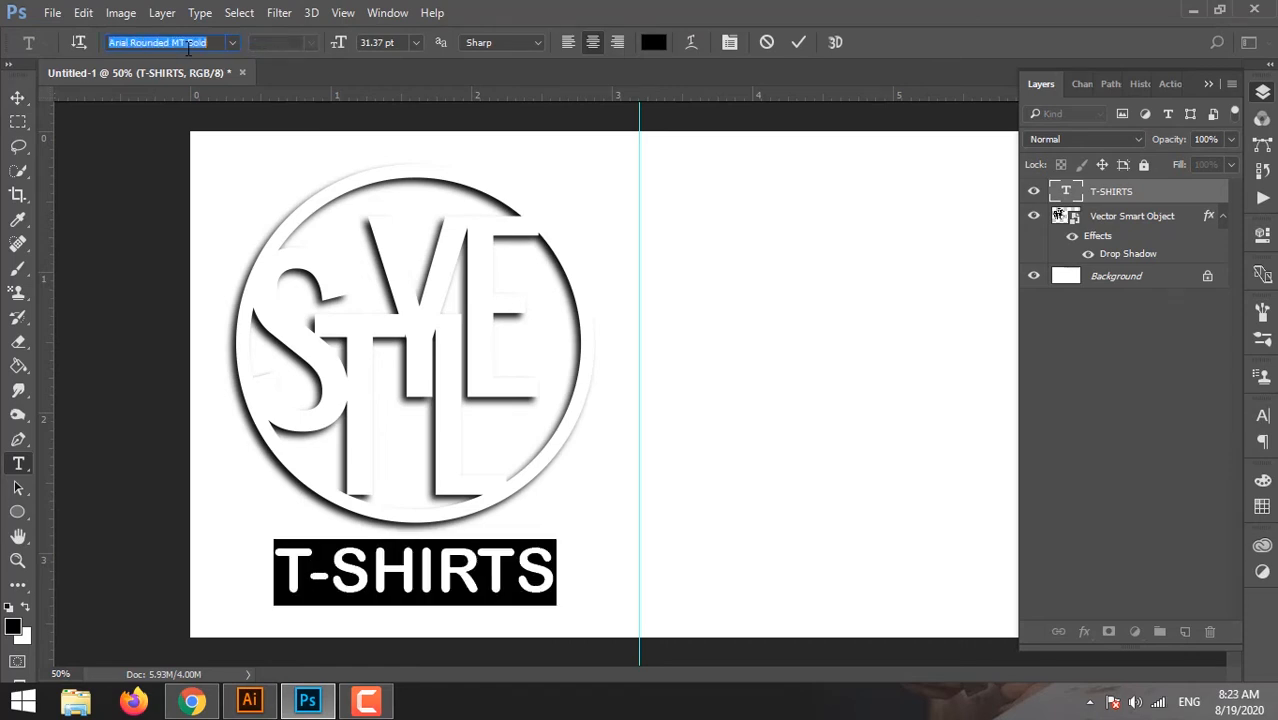
{"action": "key", "text": "Up"}
{"action": "key", "text": "Up"}
{"action": "key", "text": "Up"}
{"action": "key", "text": "Up"}
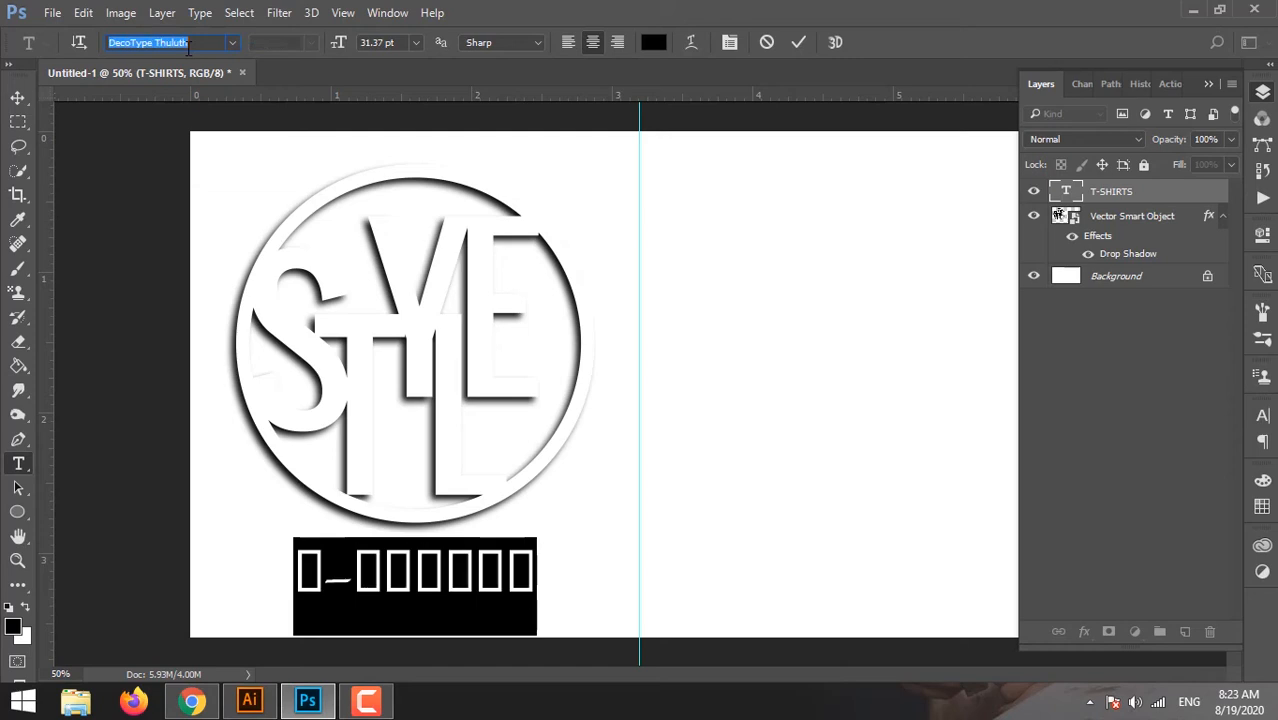
{"action": "key", "text": "Up"}
{"action": "key", "text": "Up"}
{"action": "key", "text": "Up"}
{"action": "key", "text": "Up"}
{"action": "key", "text": "Up"}
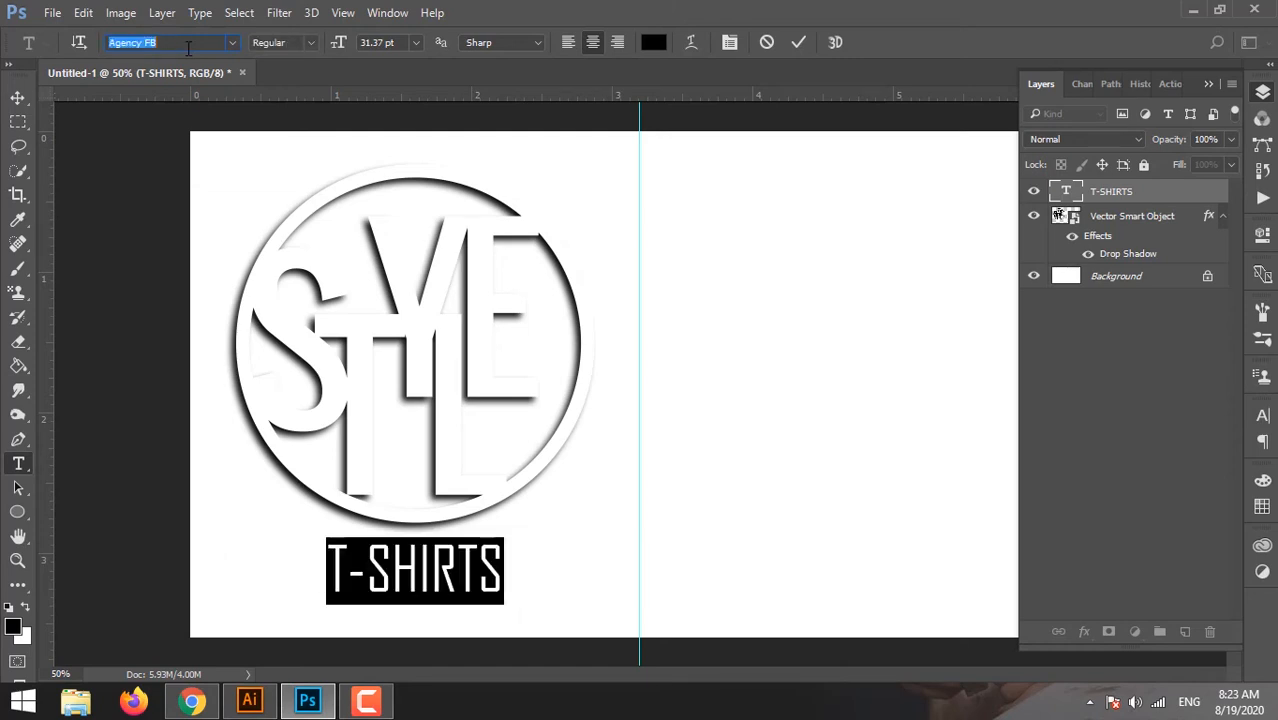
{"action": "key", "text": "Down"}
{"action": "key", "text": "Down"}
{"action": "key", "text": "Down"}
{"action": "key", "text": "Down"}
{"action": "key", "text": "Down"}
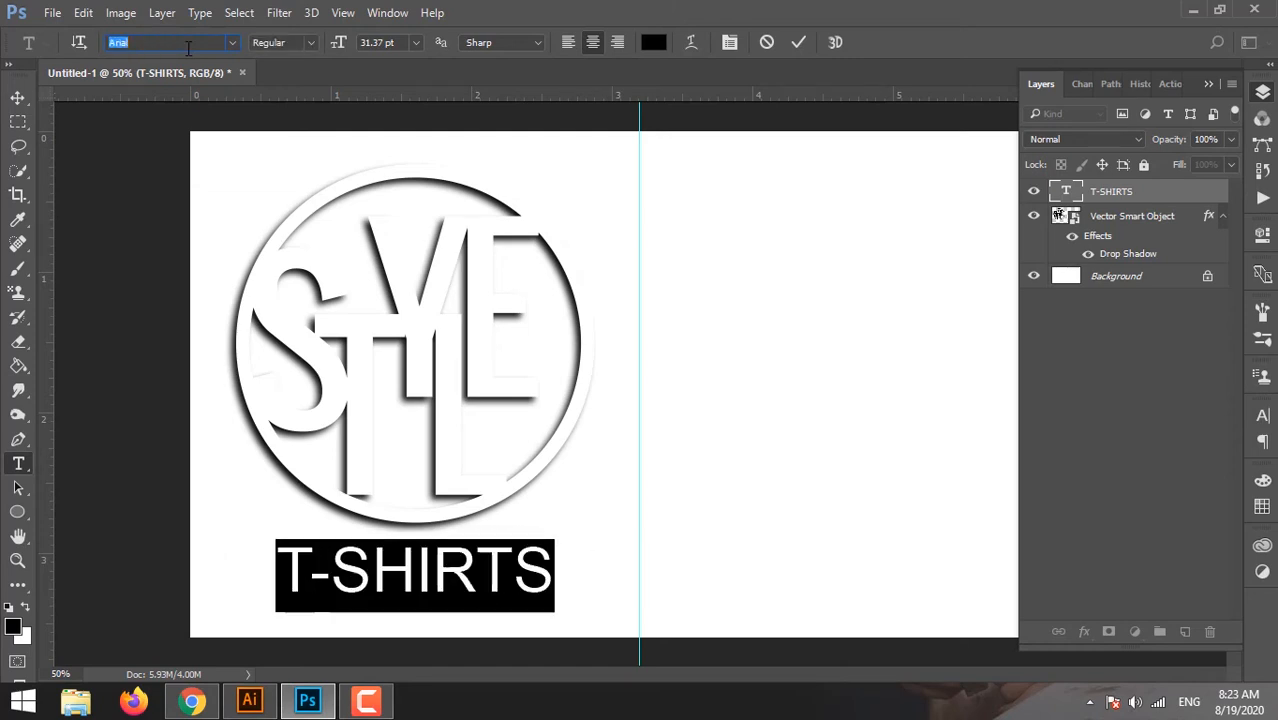
{"action": "key", "text": "Up"}
{"action": "key", "text": "Down"}
{"action": "key", "text": "Down"}
{"action": "key", "text": "Down"}
{"action": "key", "text": "Down"}
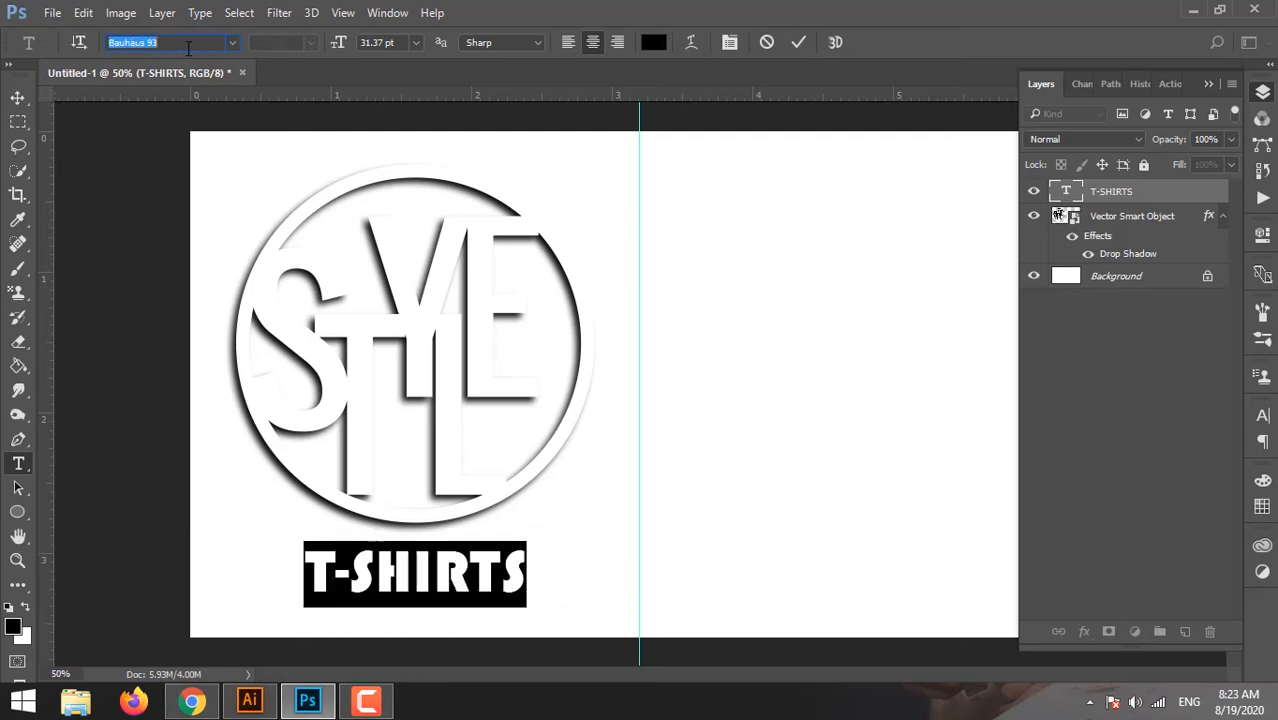
{"action": "key", "text": "Down"}
{"action": "key", "text": "Down"}
{"action": "key", "text": "Down"}
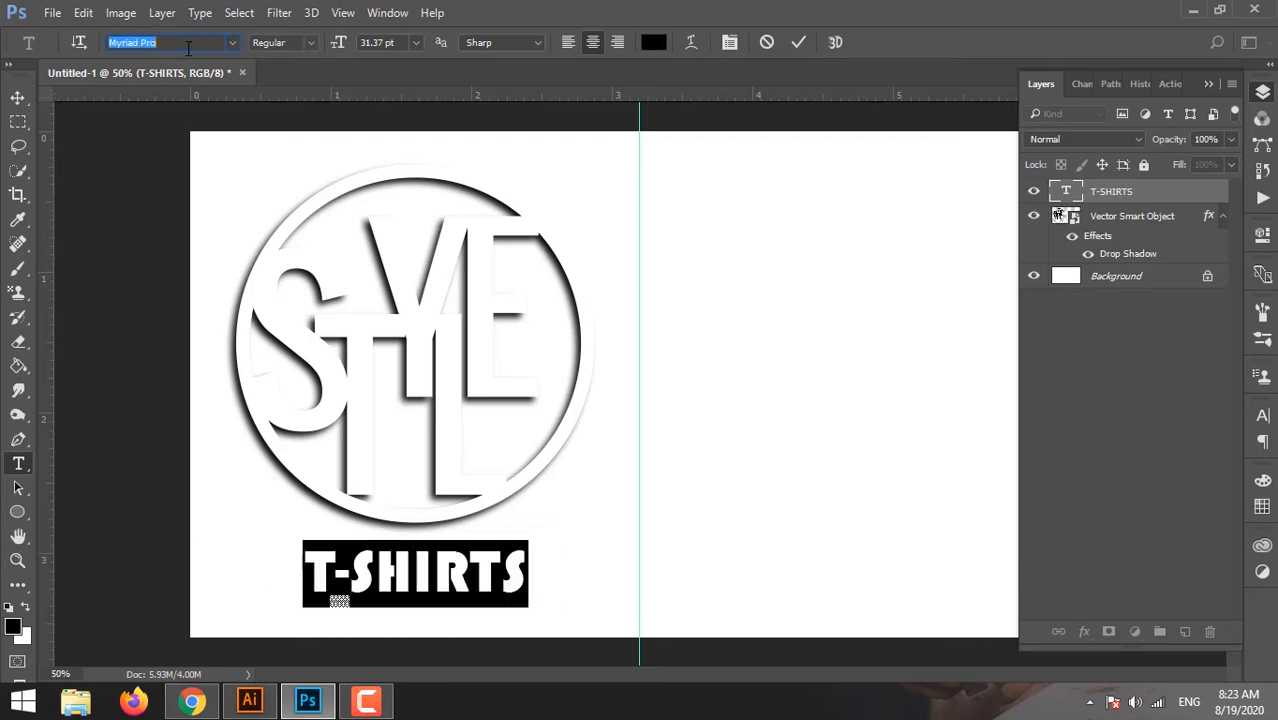
{"action": "key", "text": "Up"}
{"action": "key", "text": "Down"}
{"action": "key", "text": "Down"}
{"action": "key", "text": "Down"}
{"action": "key", "text": "Down"}
{"action": "key", "text": "Down"}
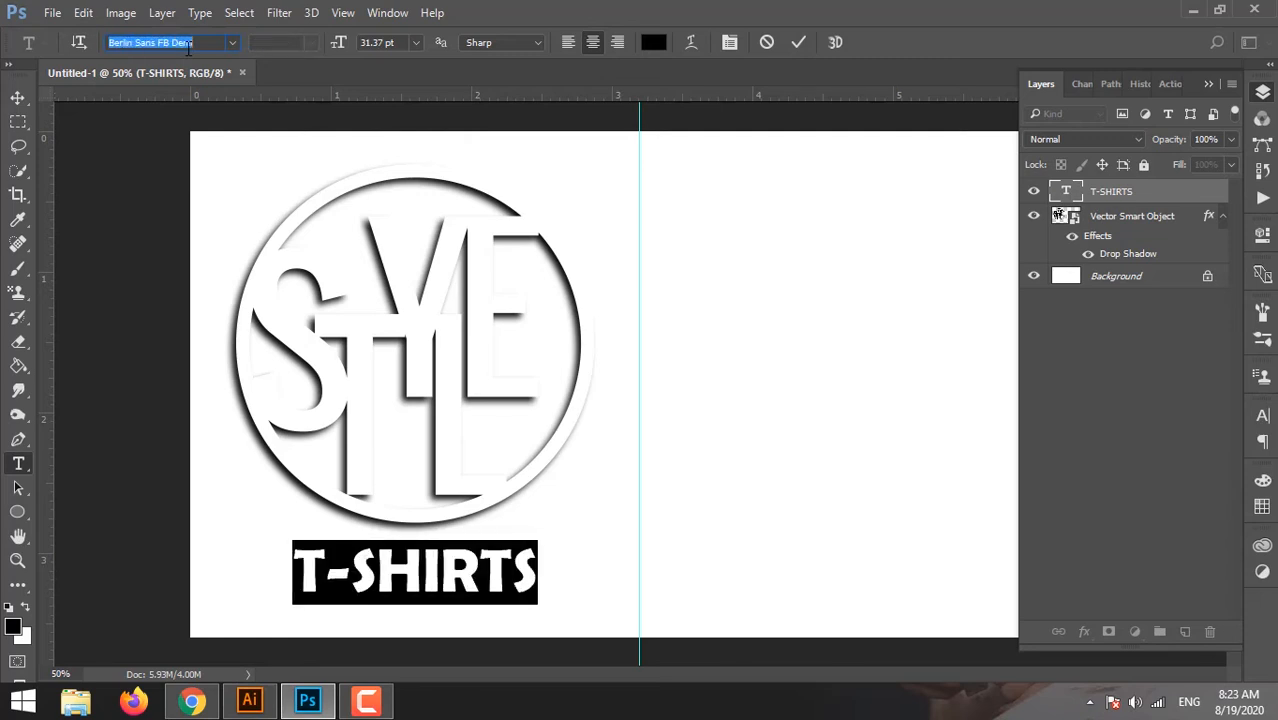
{"action": "key", "text": "Down"}
{"action": "key", "text": "Down"}
{"action": "key", "text": "Down"}
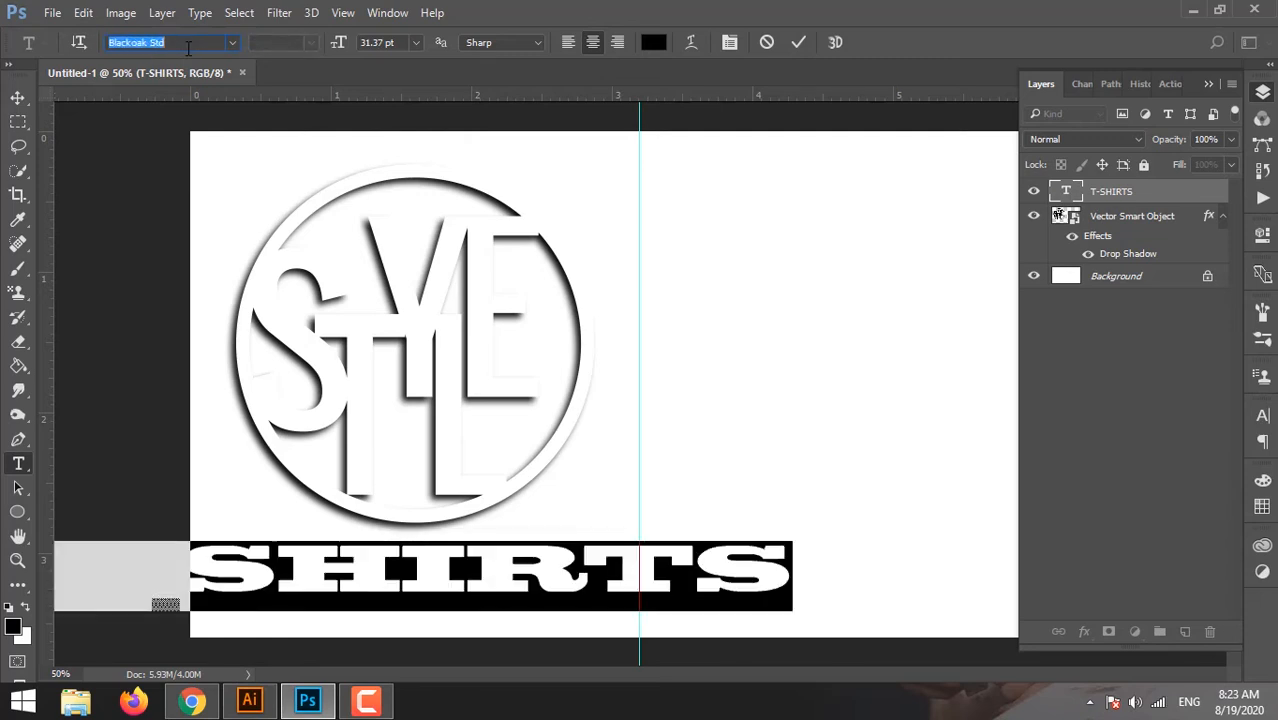
{"action": "key", "text": "Down"}
{"action": "key", "text": "Up"}
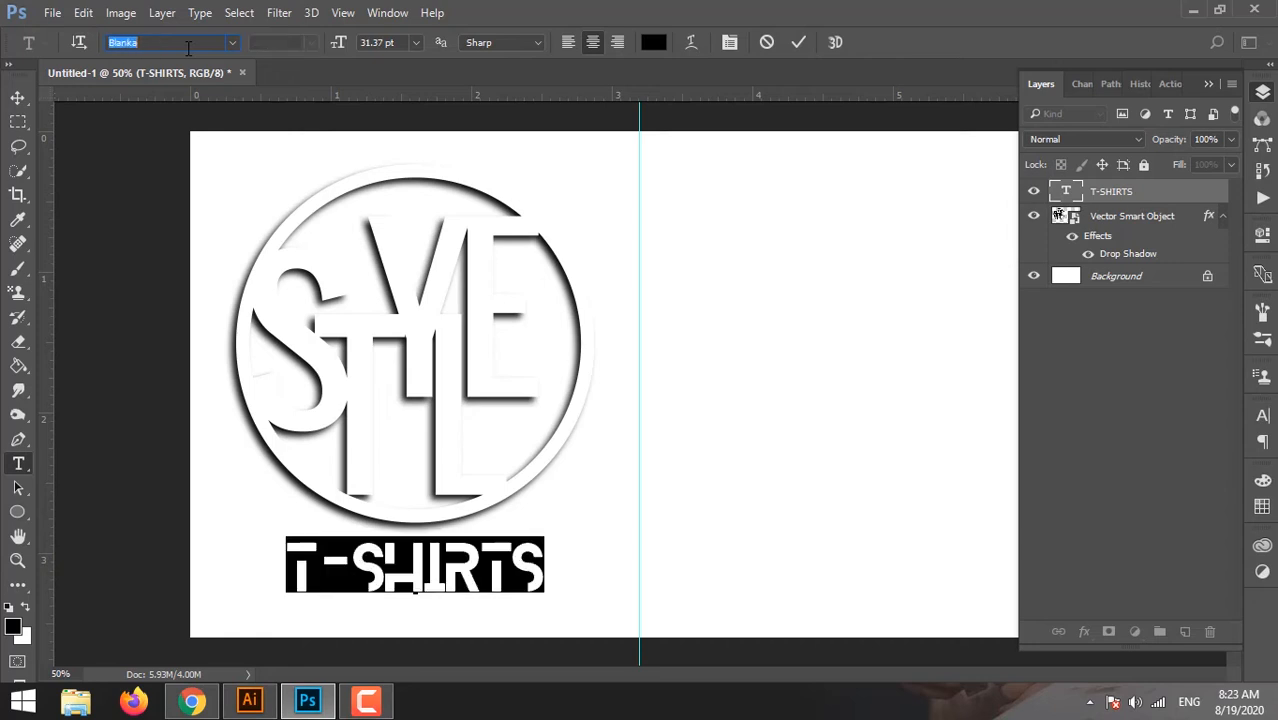
{"action": "key", "text": "Down"}
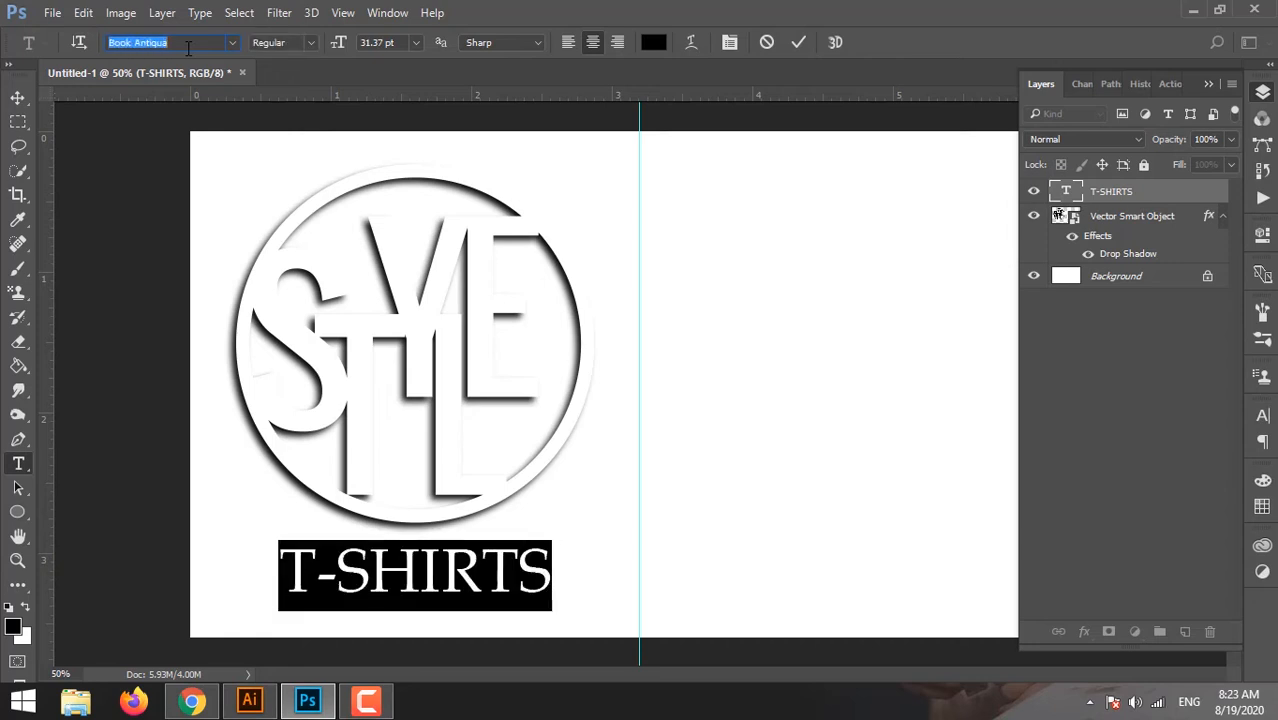
{"action": "key", "text": "Down"}
{"action": "key", "text": "Down"}
{"action": "key", "text": "Down"}
{"action": "key", "text": "Down"}
{"action": "key", "text": "Down"}
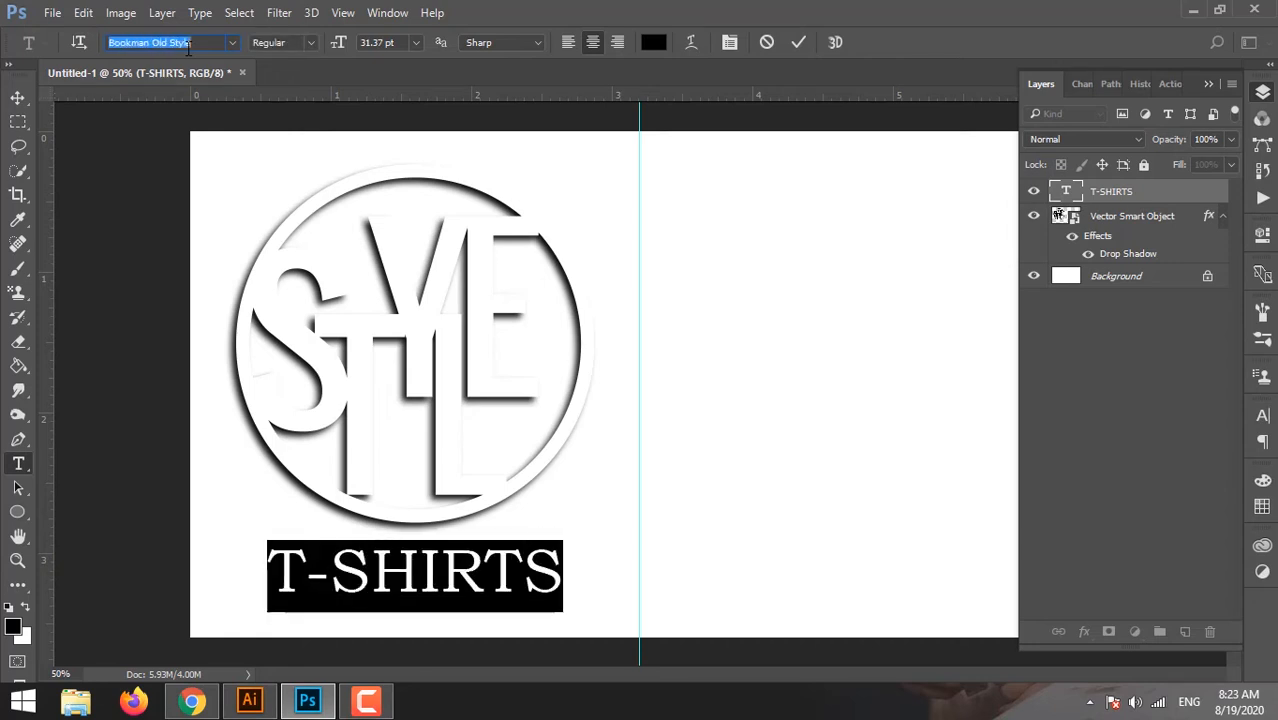
{"action": "key", "text": "Down"}
{"action": "key", "text": "Down"}
{"action": "key", "text": "Down"}
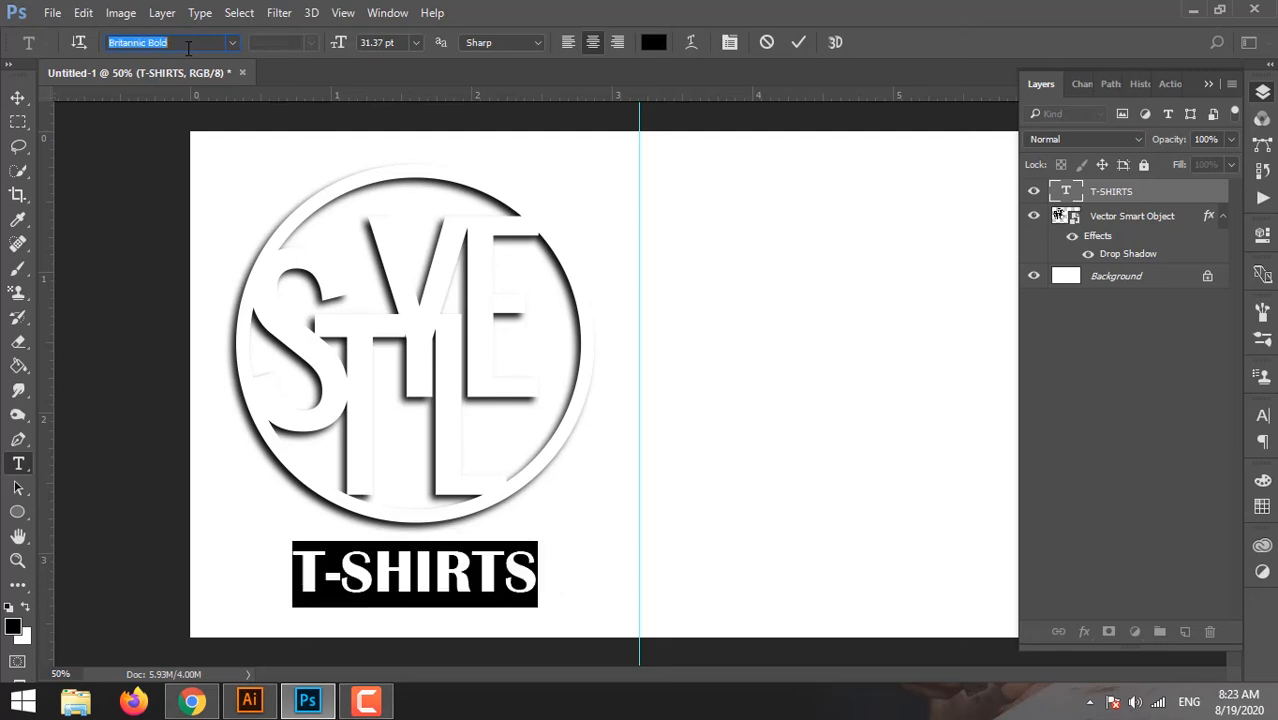
{"action": "key", "text": "Down"}
{"action": "key", "text": "Down"}
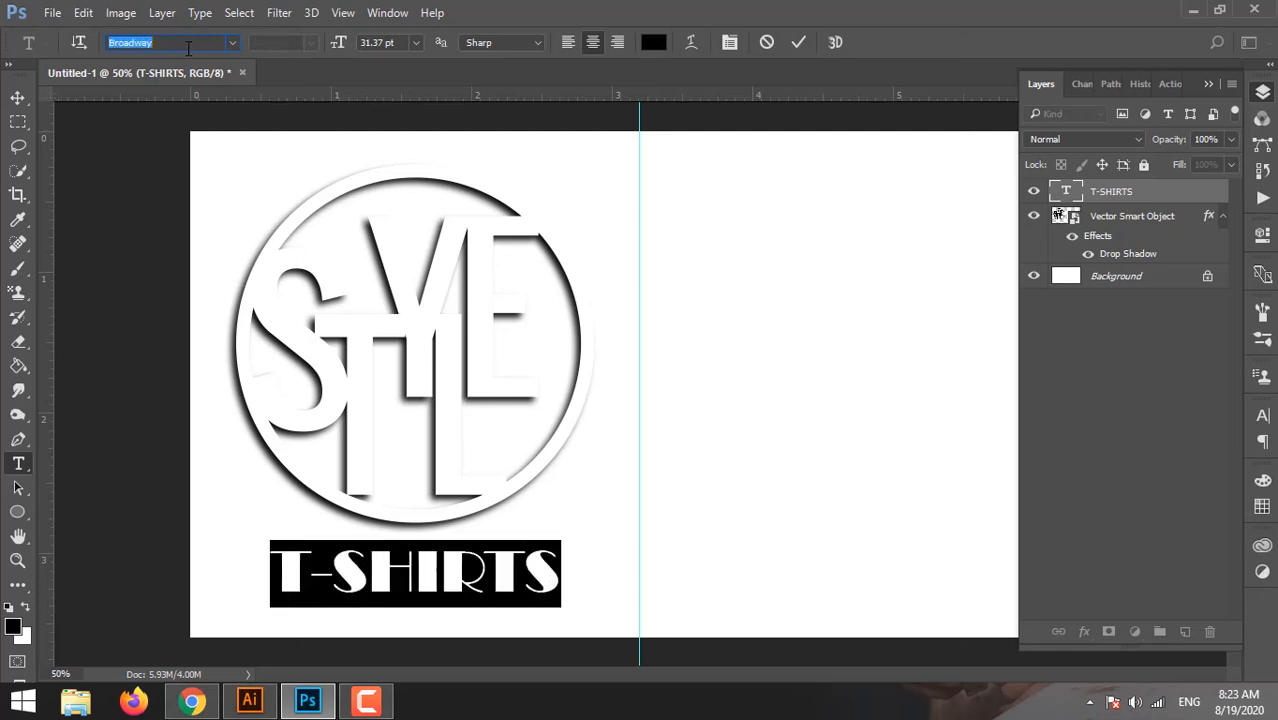
{"action": "key", "text": "Down"}
{"action": "key", "text": "Down"}
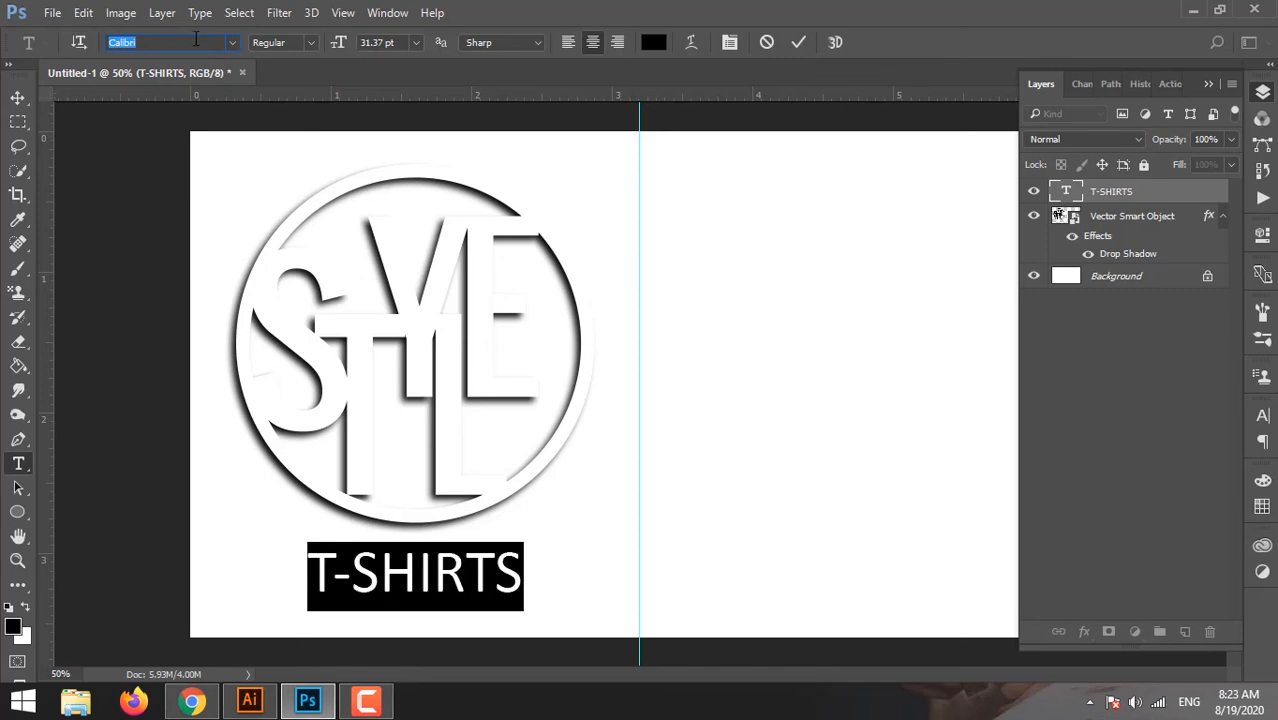
- Set the T-SHIRTS caption's font to Estrangelo Edessa and finish editing the text
{"action": "left_click", "coordinate": [231, 43]}
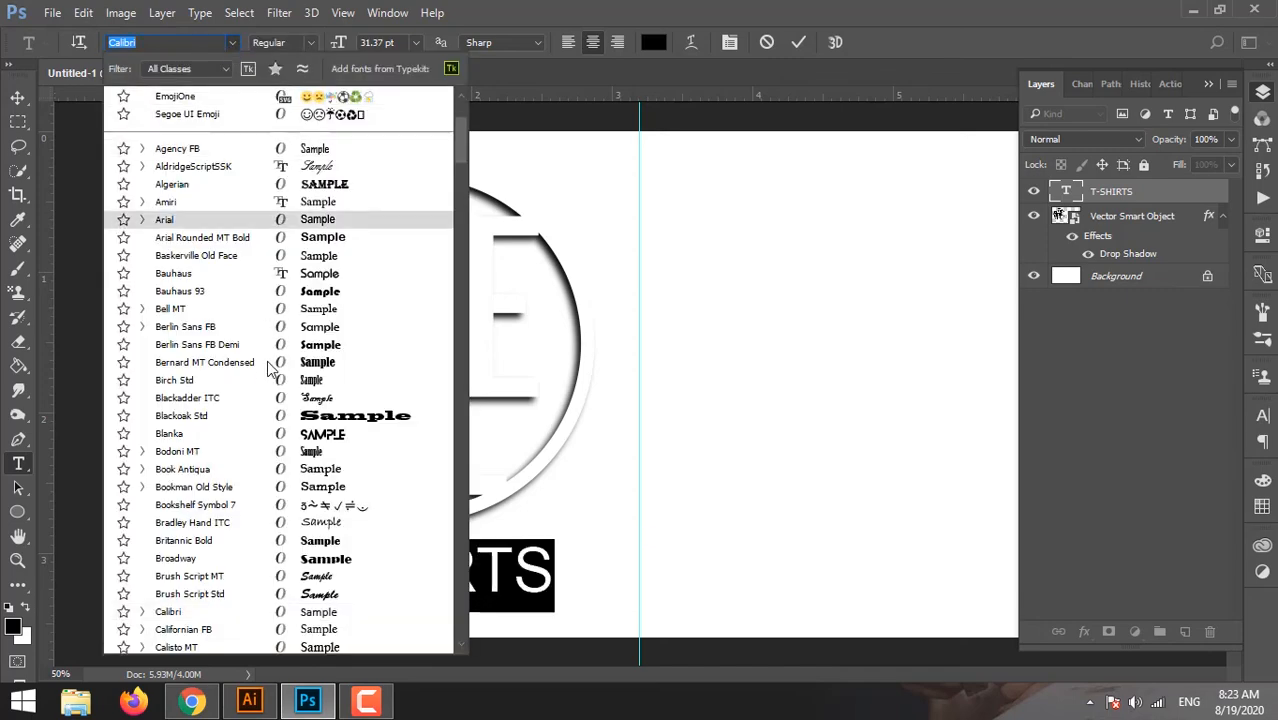
{"action": "scroll", "coordinate": [258, 511], "scroll_direction": "down", "scroll_amount": 1}
{"action": "scroll", "coordinate": [258, 511], "scroll_direction": "down", "scroll_amount": 8}
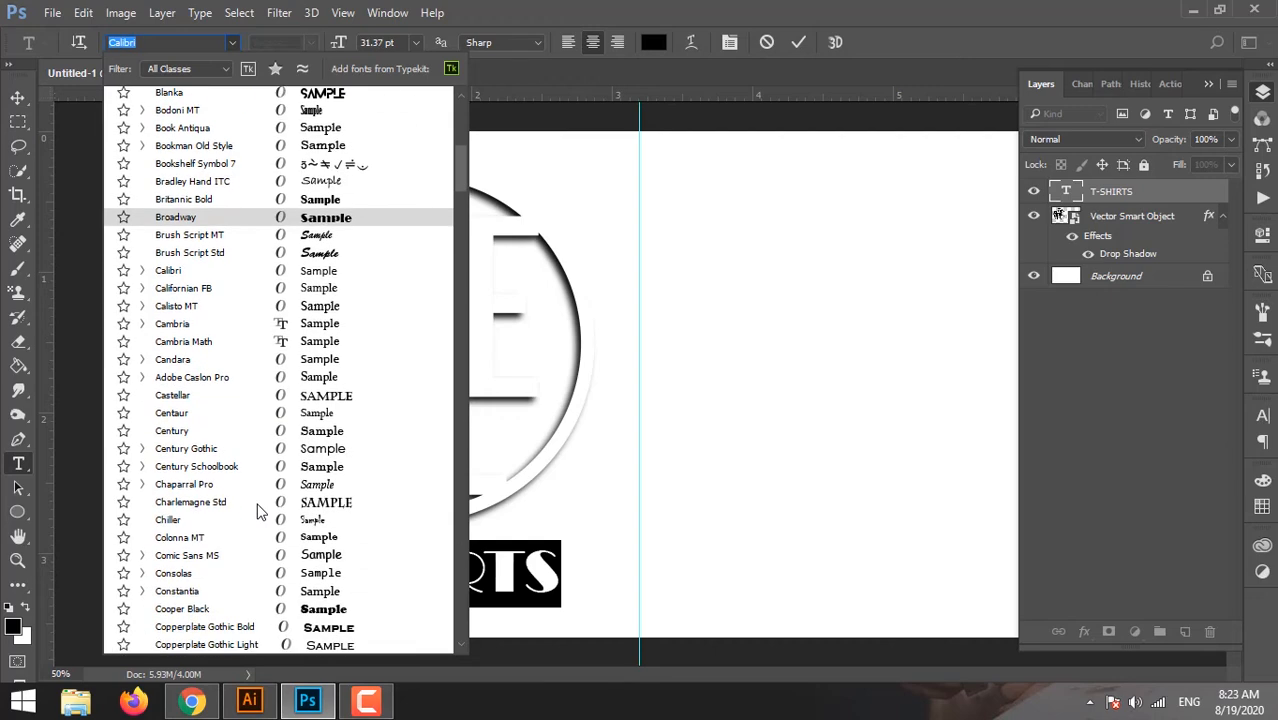
{"action": "scroll", "coordinate": [277, 600], "scroll_direction": "down", "scroll_amount": 2}
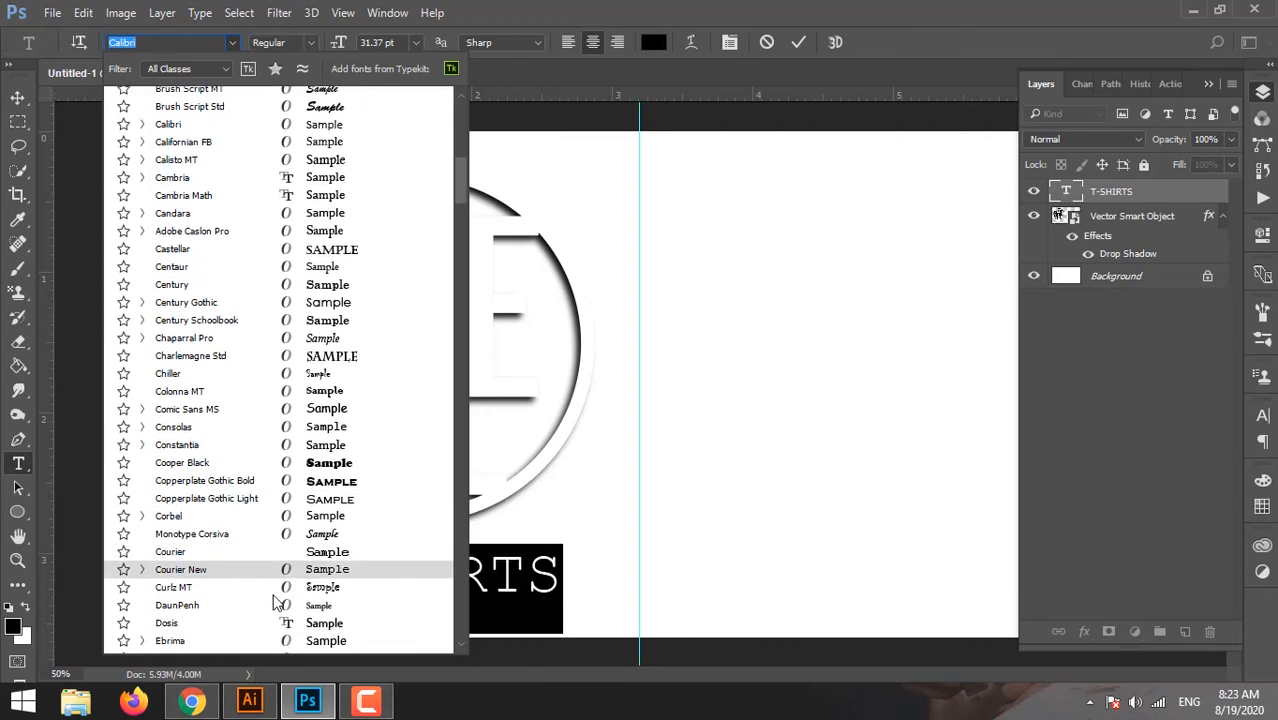
{"action": "scroll", "coordinate": [277, 600], "scroll_direction": "down", "scroll_amount": 1}
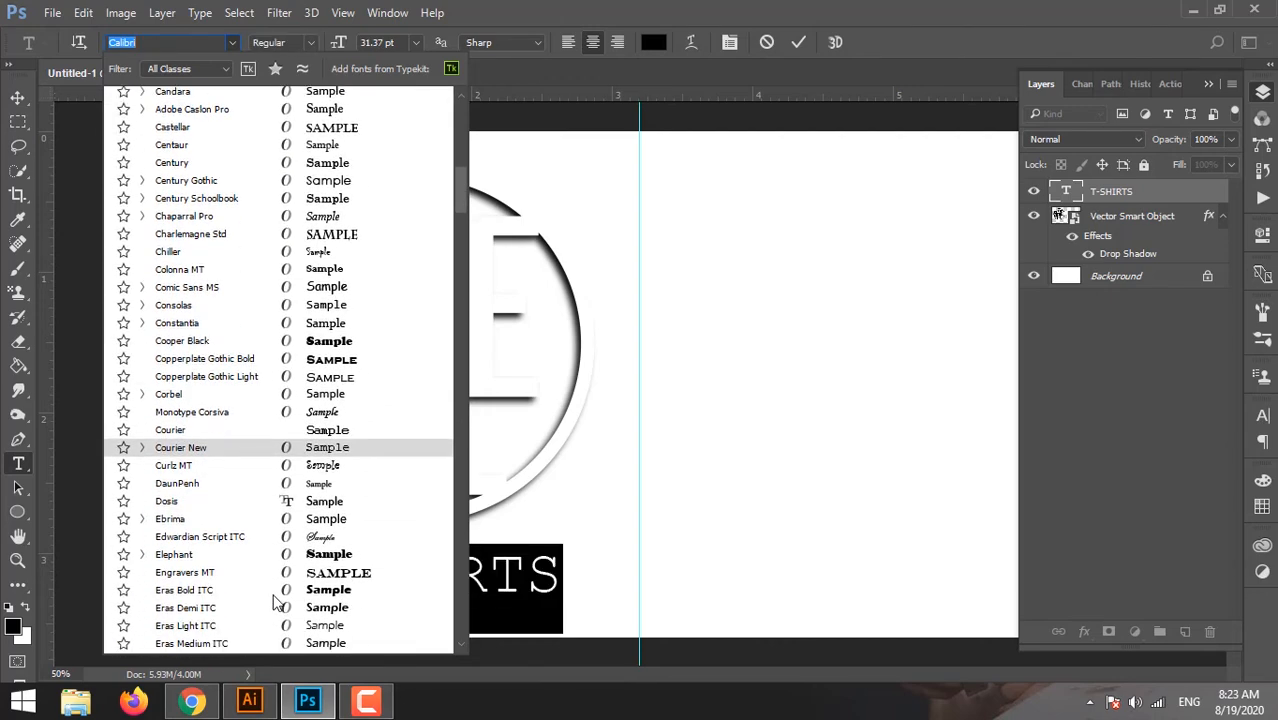
{"action": "scroll", "coordinate": [273, 600], "scroll_direction": "down", "scroll_amount": 1}
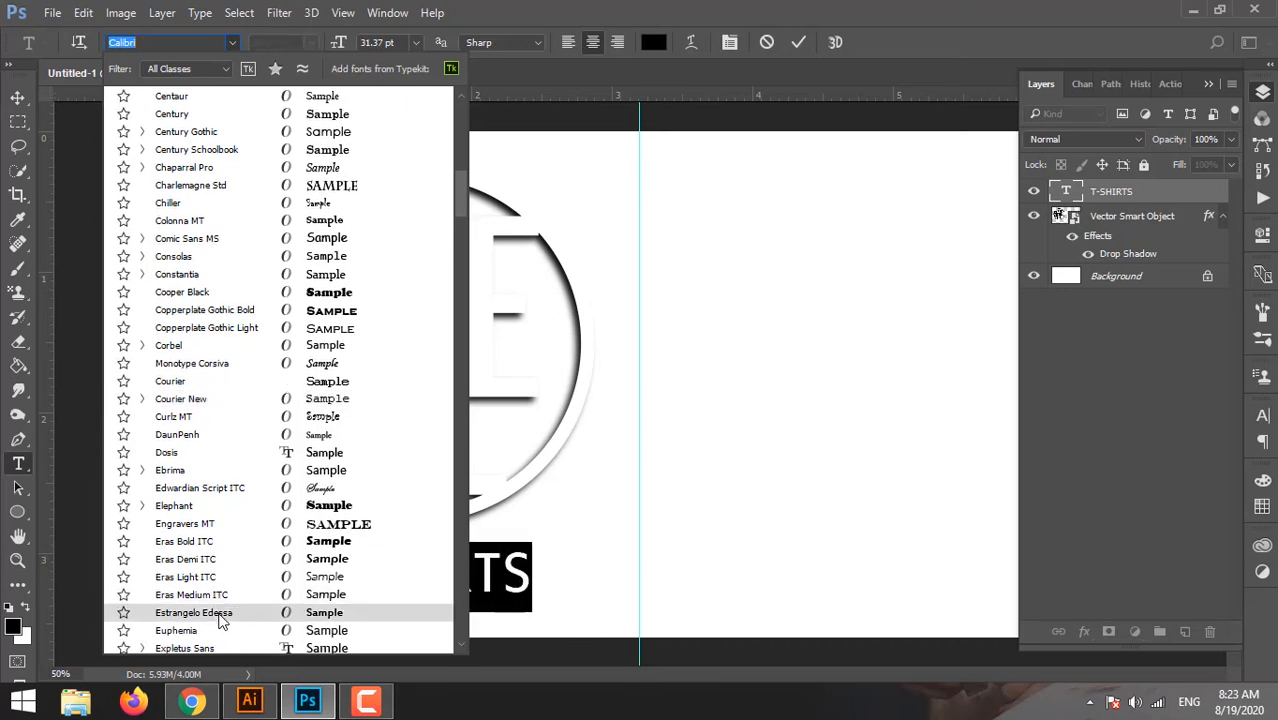
{"action": "left_click", "coordinate": [195, 612]}
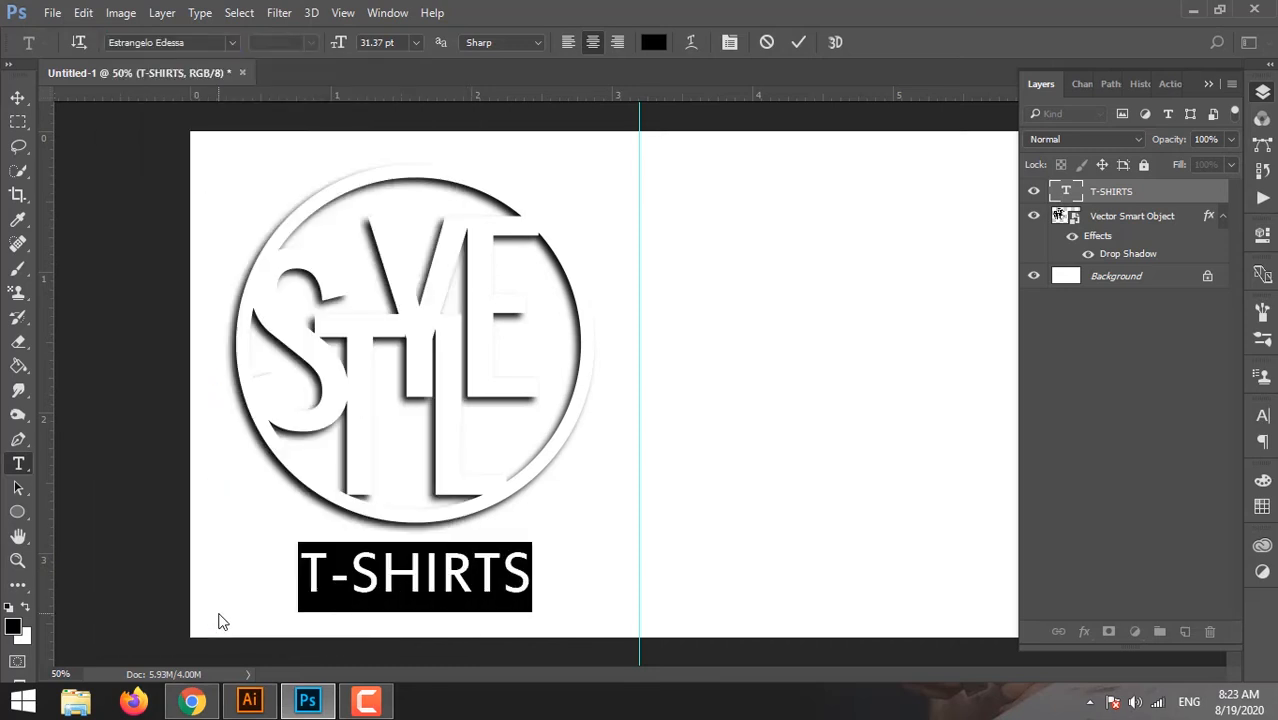
{"action": "left_click", "coordinate": [17, 97]}
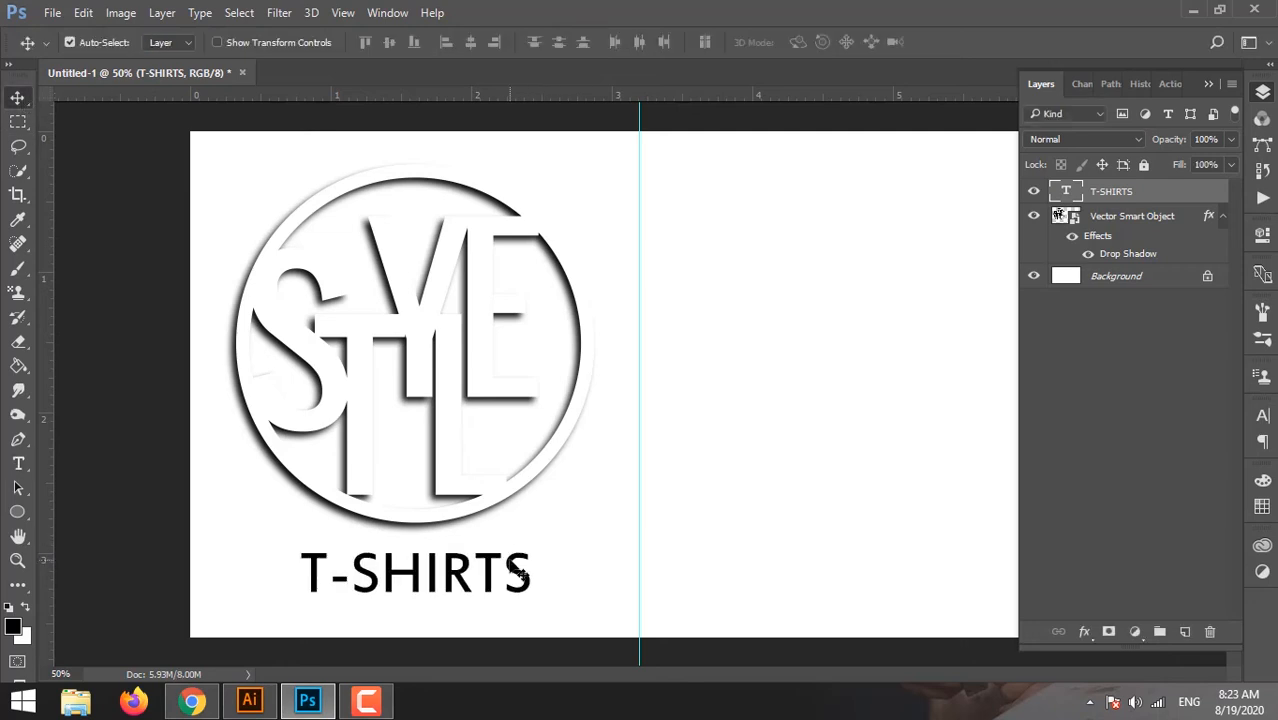
- Scale the T-SHIRTS caption proportionally to about 147.83%, roughly the logo's width, place it just beneath the circle and apply the transformation
{"action": "key", "text": "ctrl+t"}
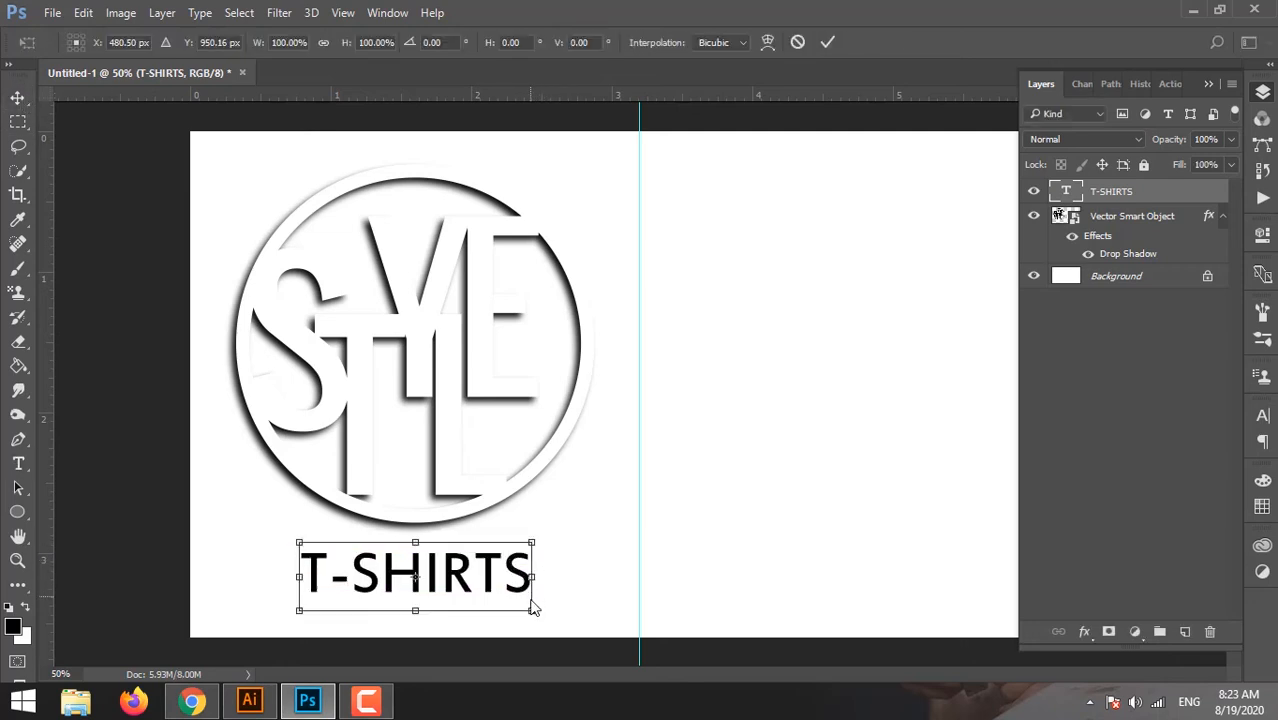
{"action": "left_click_drag", "start_coordinate": [532, 543], "coordinate": [586, 516]}
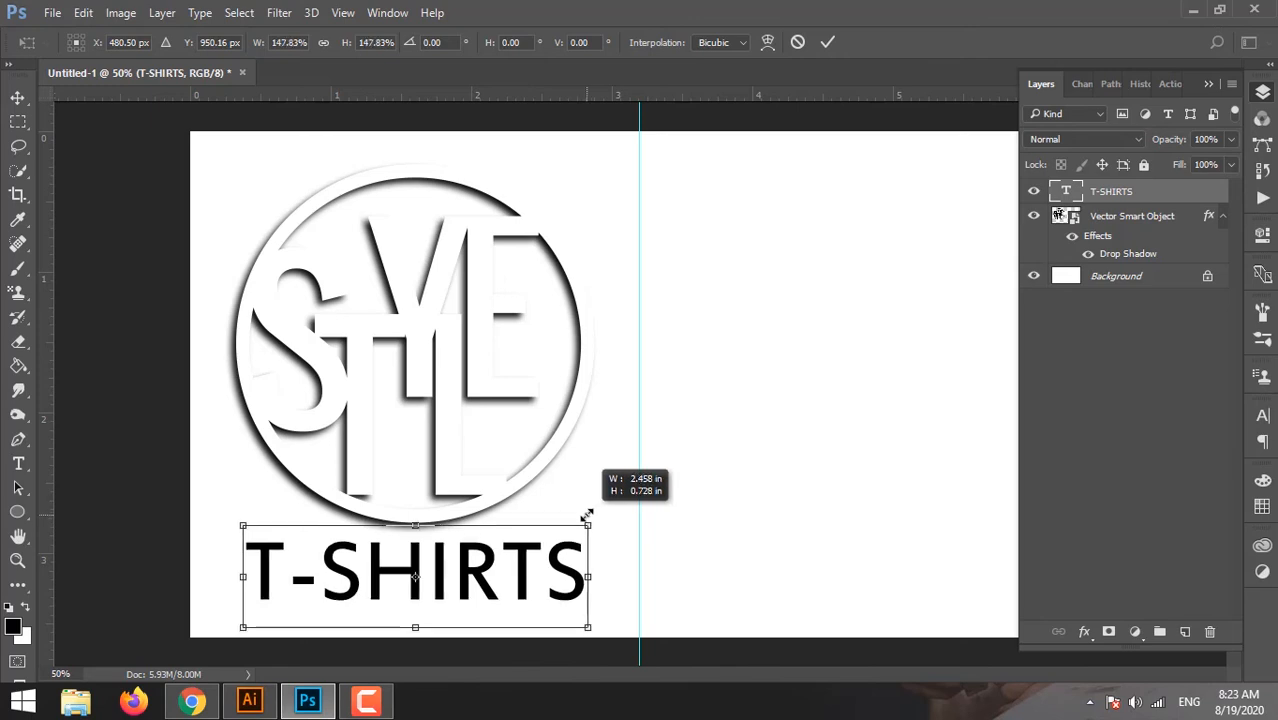
{"action": "left_click_drag", "start_coordinate": [530, 572], "coordinate": [516, 357]}
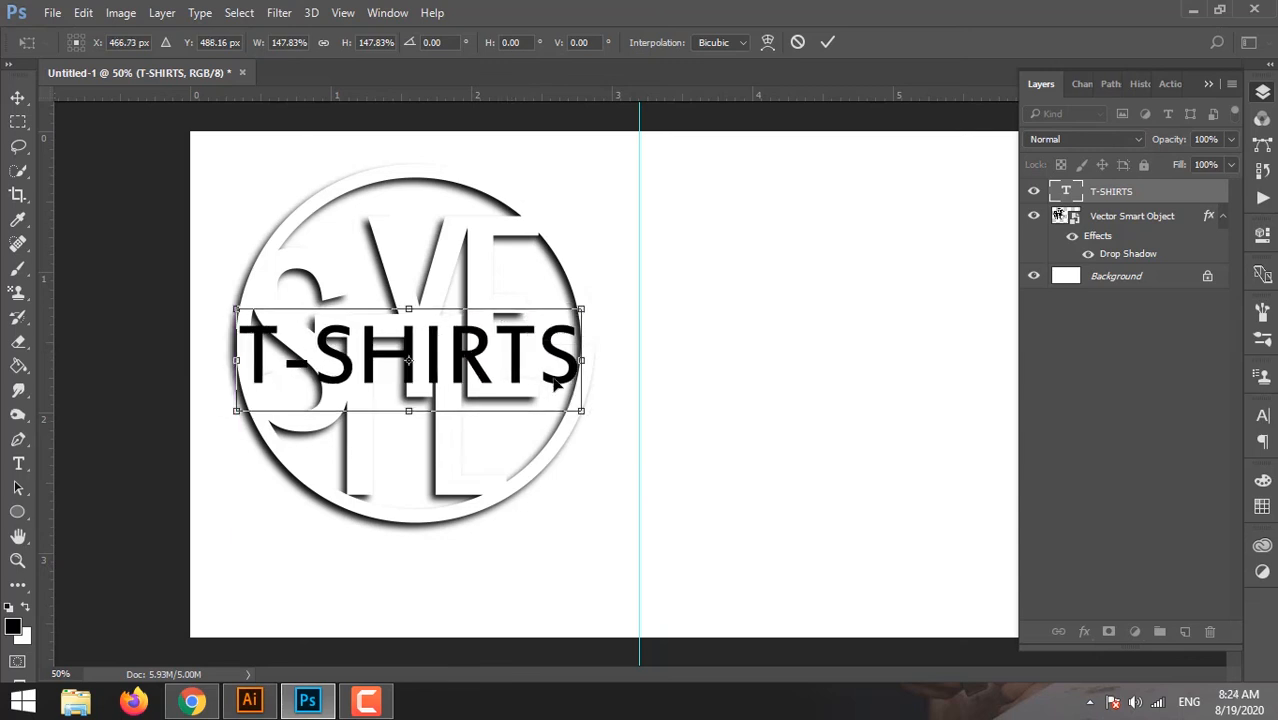
{"action": "left_click_drag", "start_coordinate": [588, 415], "coordinate": [556, 592]}
{"action": "key", "text": "Return"}
{"action": "left_click_drag", "start_coordinate": [555, 598], "coordinate": [573, 603]}
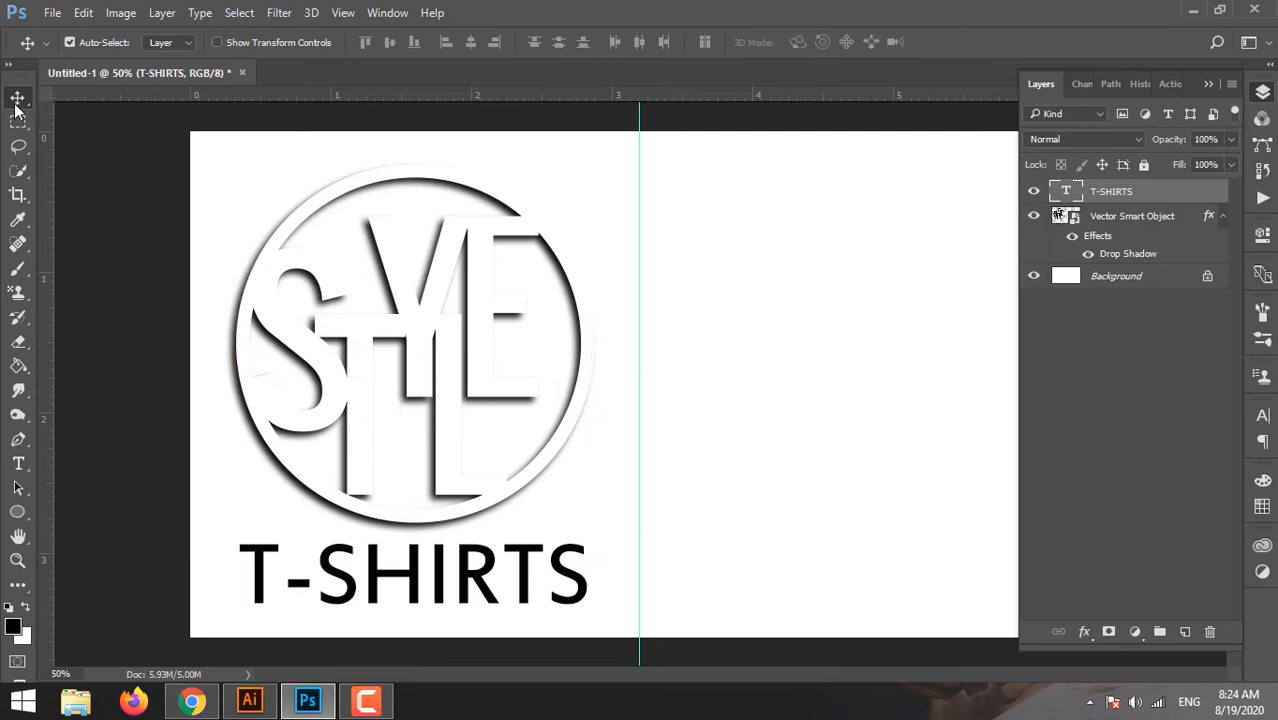
- Align the T-SHIRTS caption to the horizontal centre of the logo using a selection loaded from the logo layer, and clear the selection
{"action": "left_click", "coordinate": [1062, 214], "text": "ctrl"}
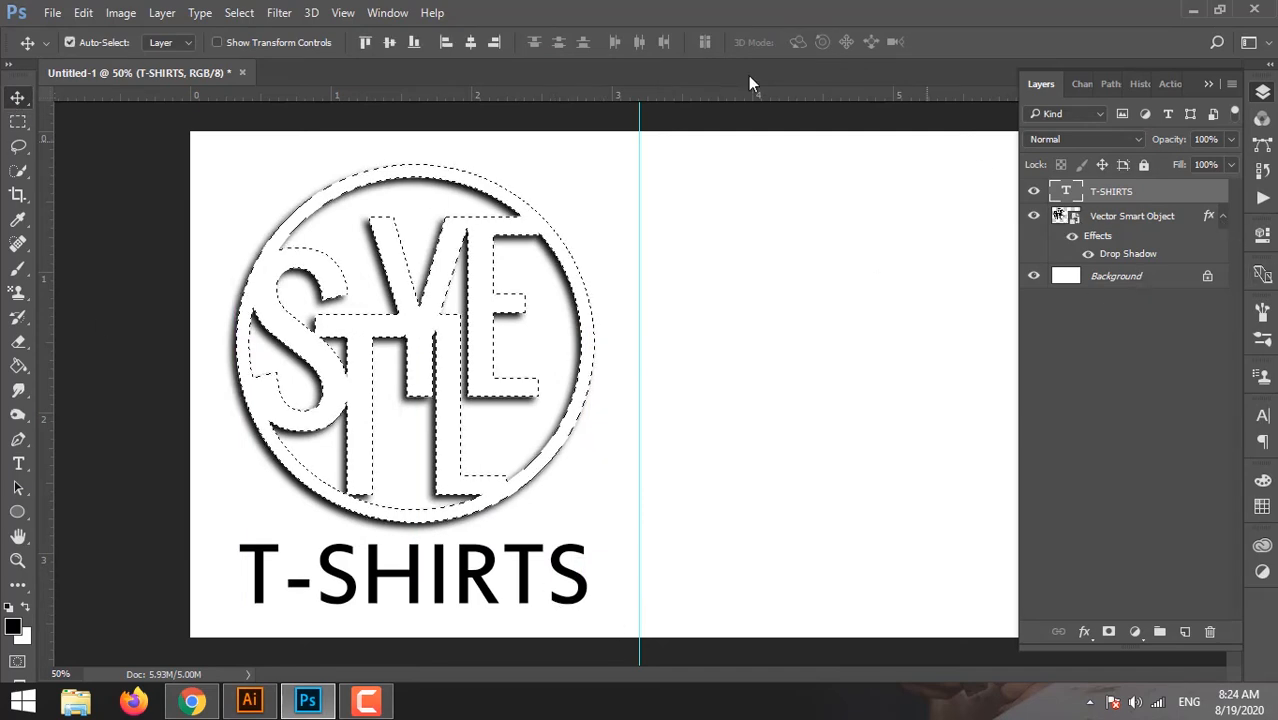
{"action": "left_click", "coordinate": [471, 43]}
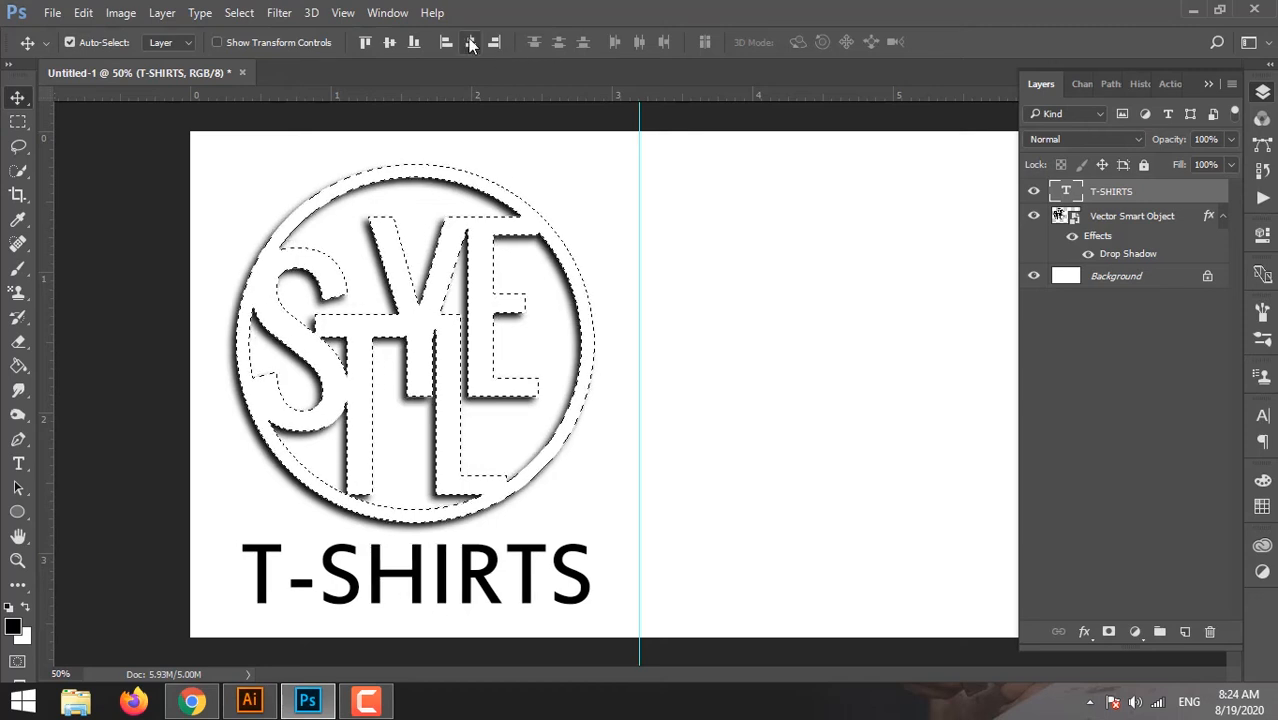
{"action": "key", "text": "ctrl+d"}
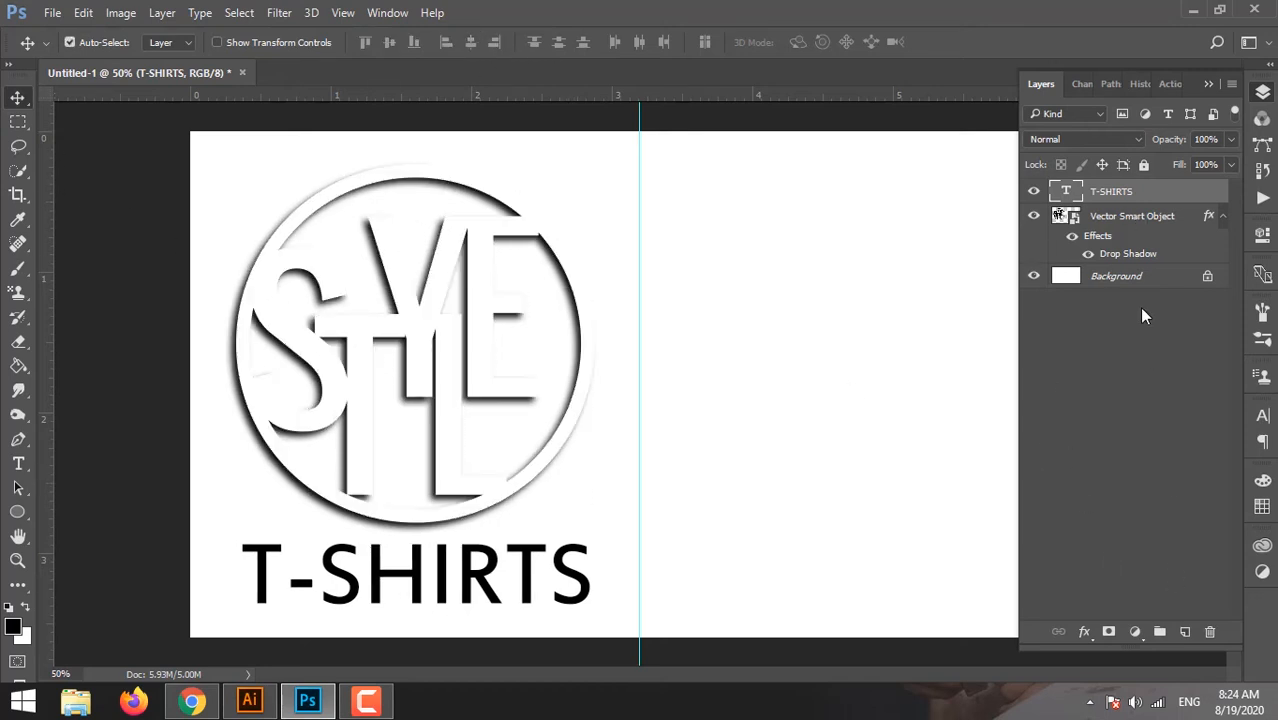
- Add a black (000000) Solid Color fill layer directly above the Background layer
{"action": "left_click", "coordinate": [1155, 280]}
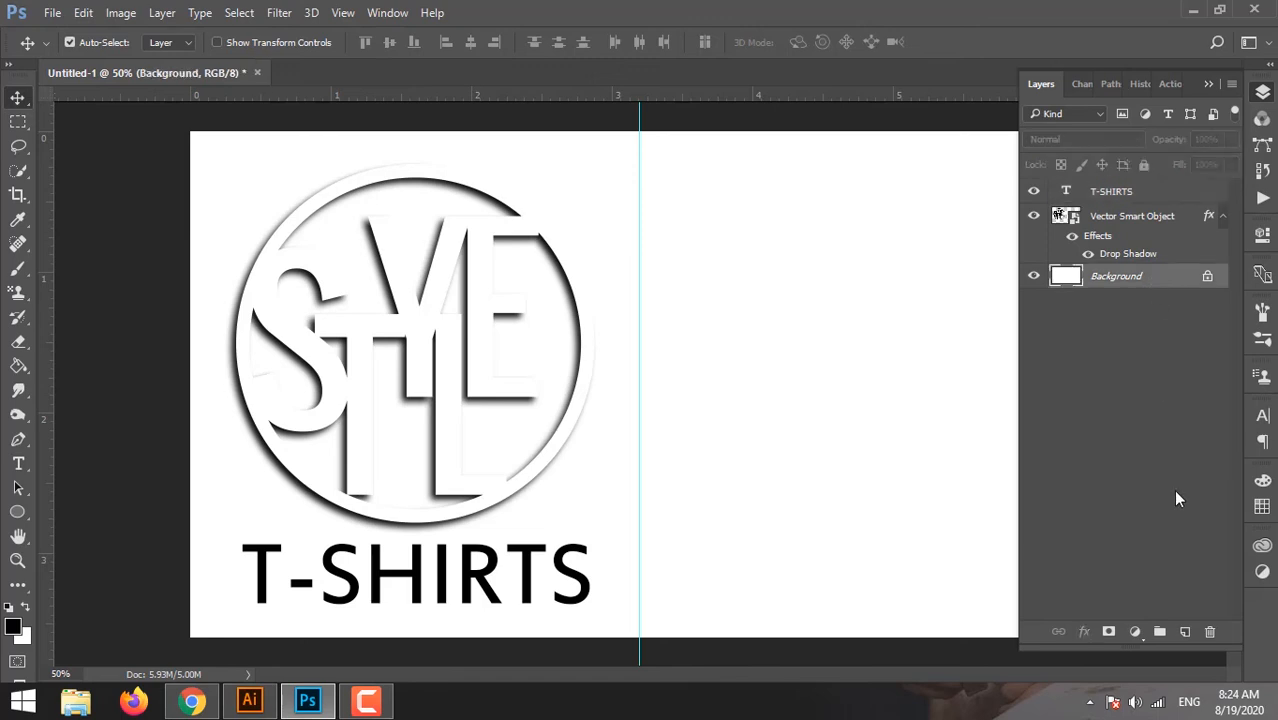
{"action": "left_click", "coordinate": [1134, 633]}
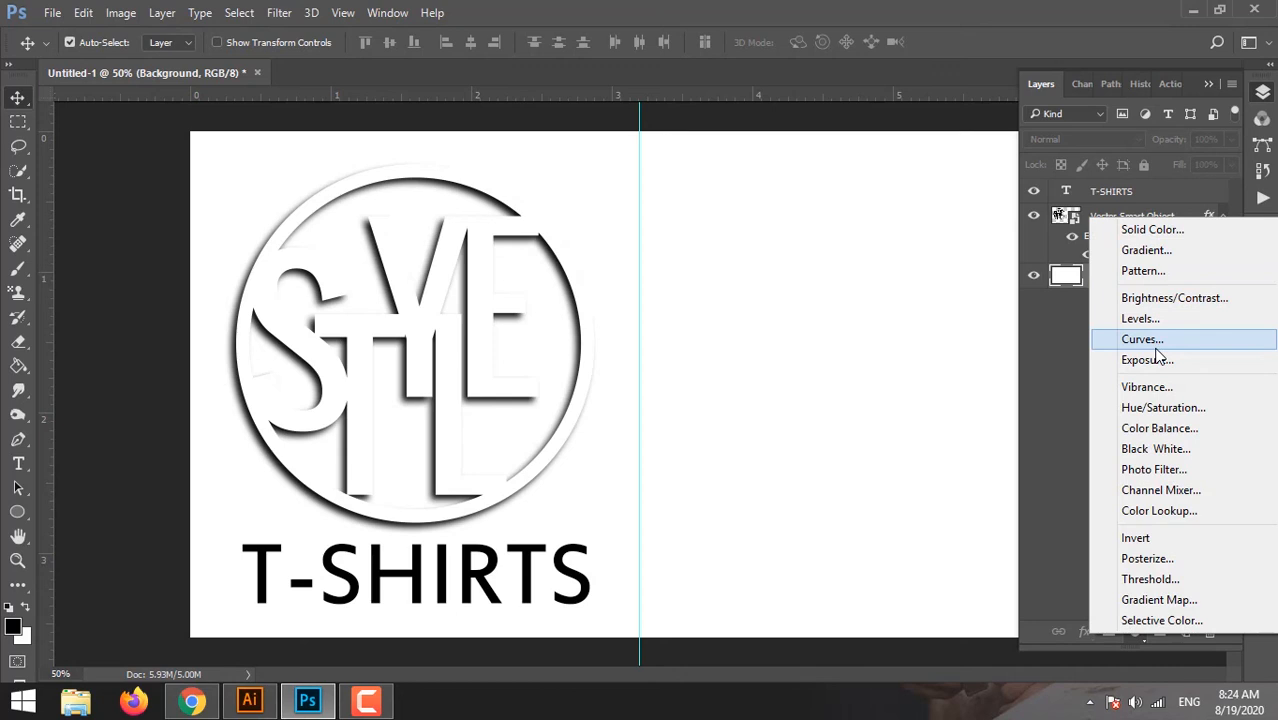
{"action": "left_click", "coordinate": [1155, 230]}
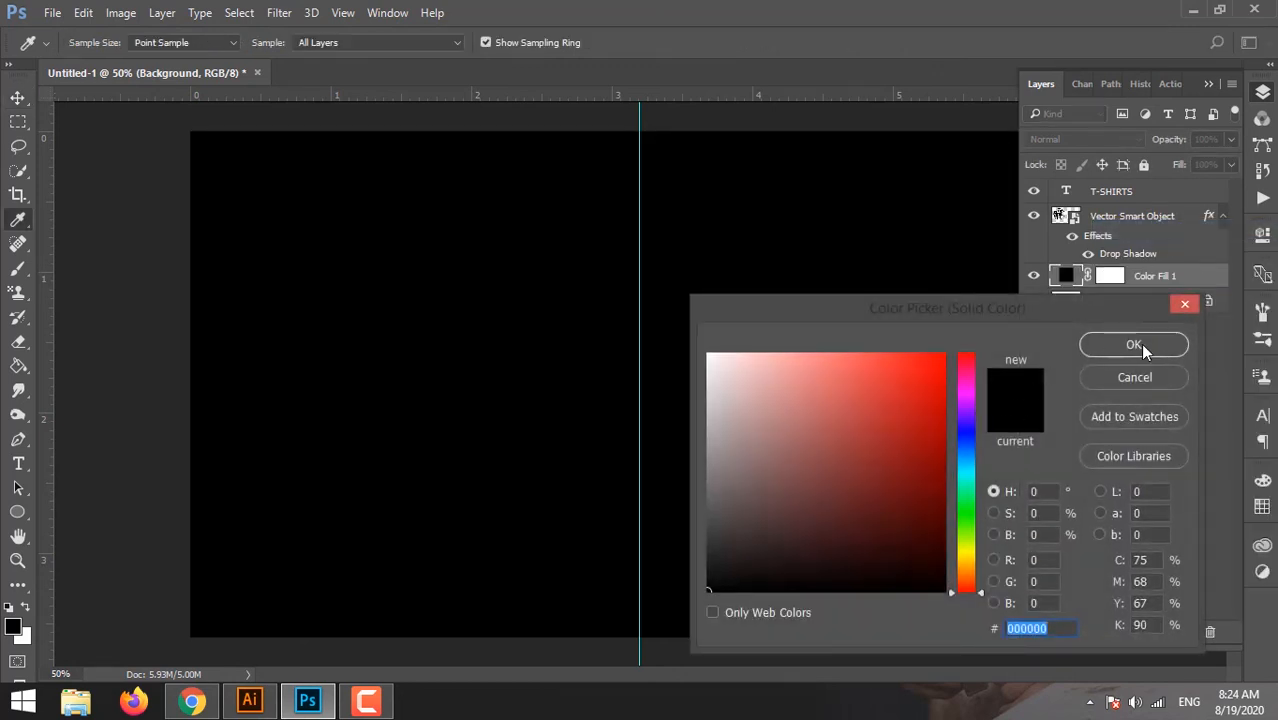
{"action": "left_click", "coordinate": [1140, 344]}
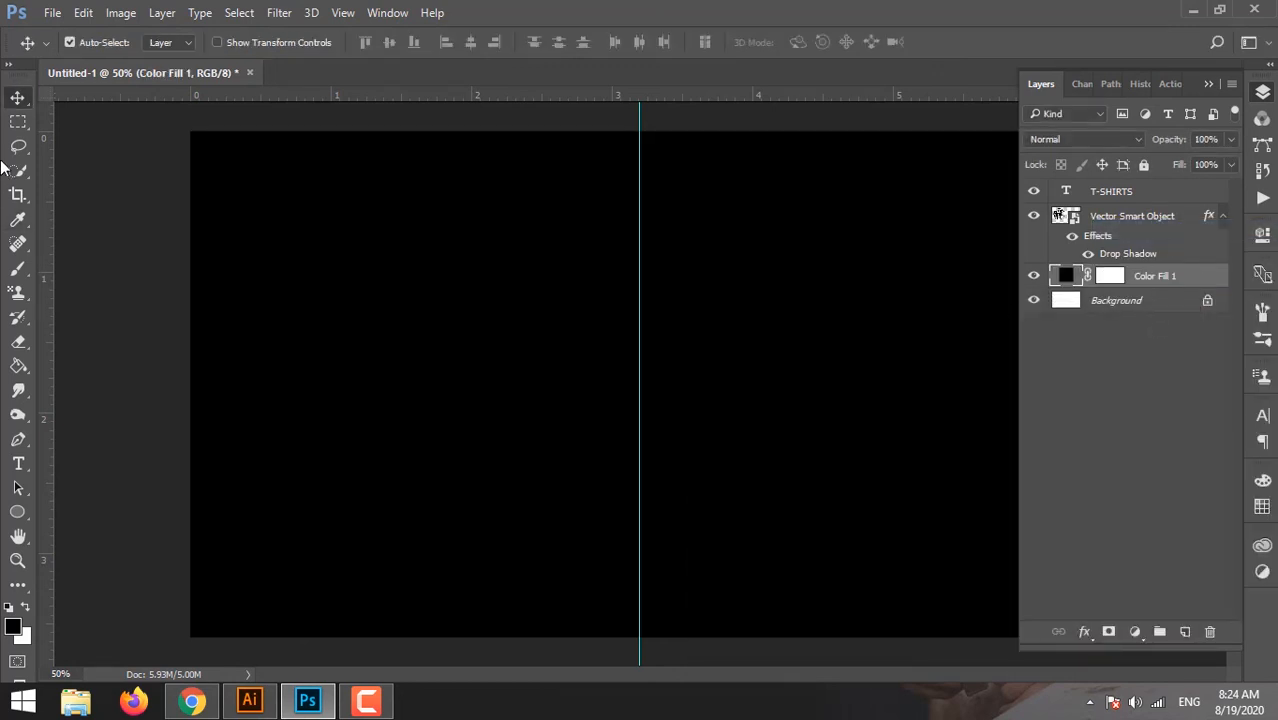
- Mask out the canvas's left half on the black fill layer up to the centre guide by filling its layer mask with black, and deselect
{"action": "left_click", "coordinate": [18, 122]}
{"action": "left_click_drag", "start_coordinate": [191, 131], "coordinate": [641, 651]}
{"action": "left_click", "coordinate": [1110, 276]}
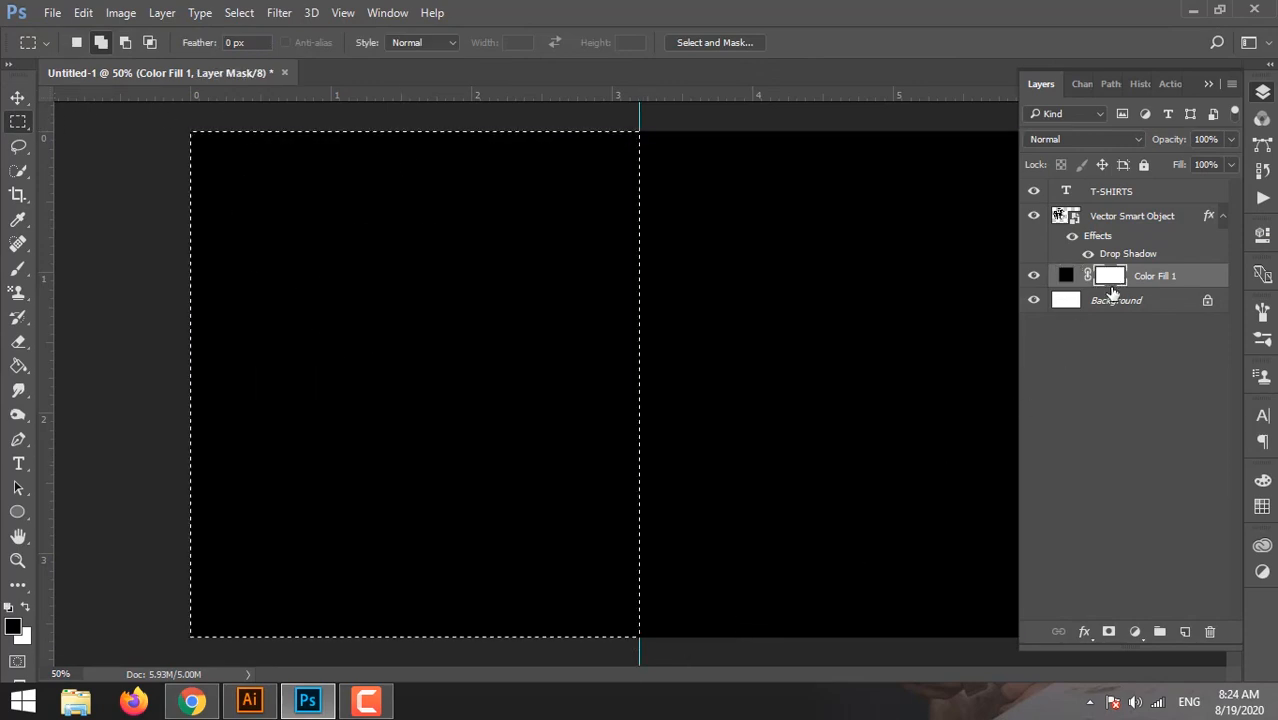
{"action": "left_click", "coordinate": [18, 366]}
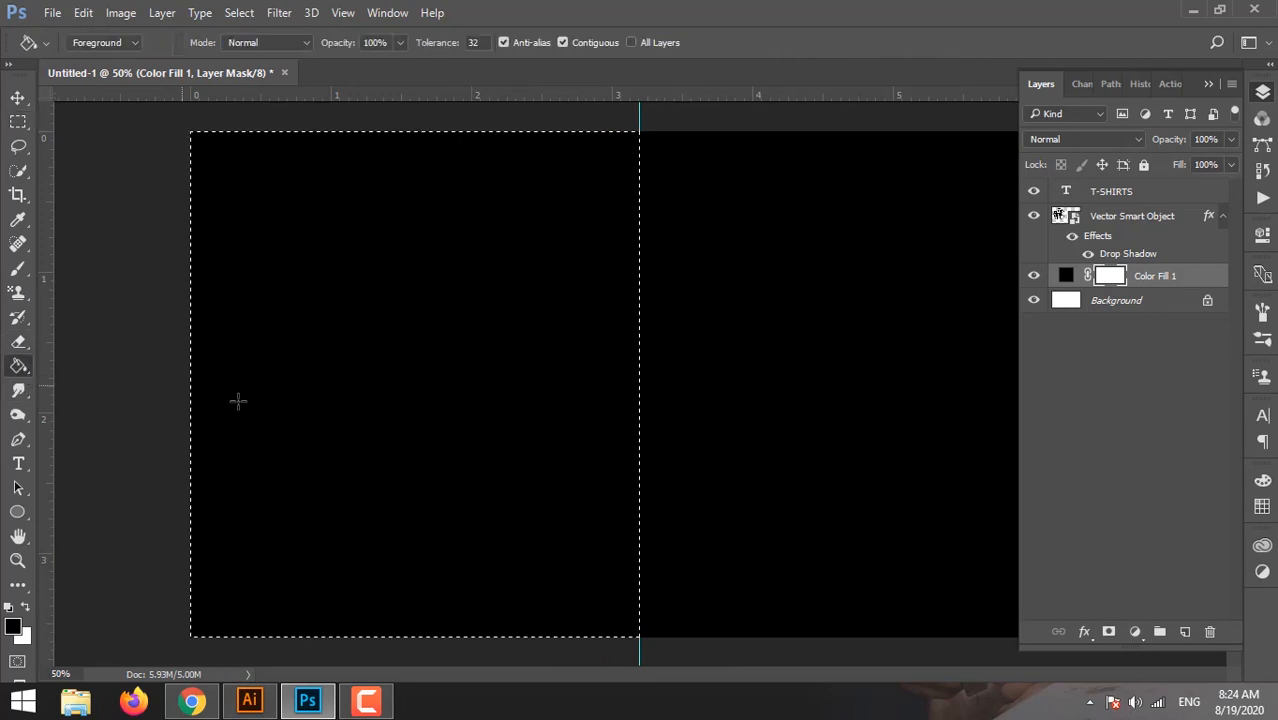
{"action": "left_click", "coordinate": [453, 506]}
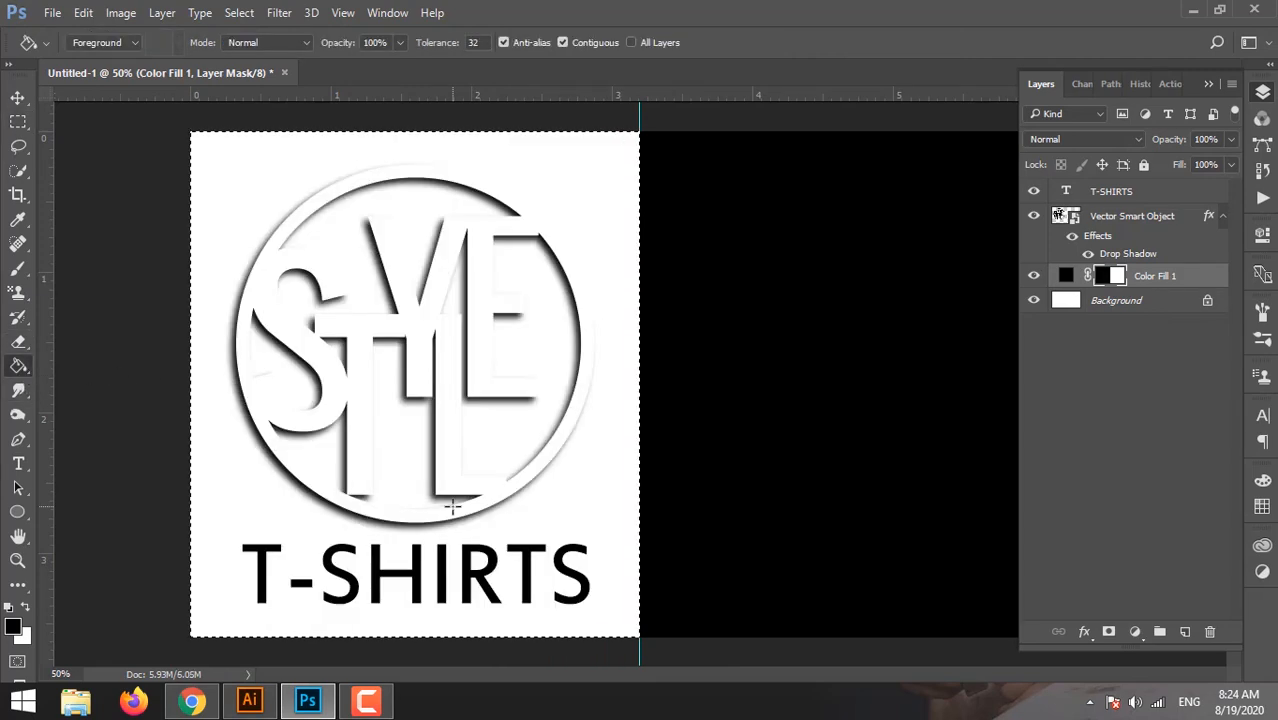
{"action": "key", "text": "ctrl+d"}
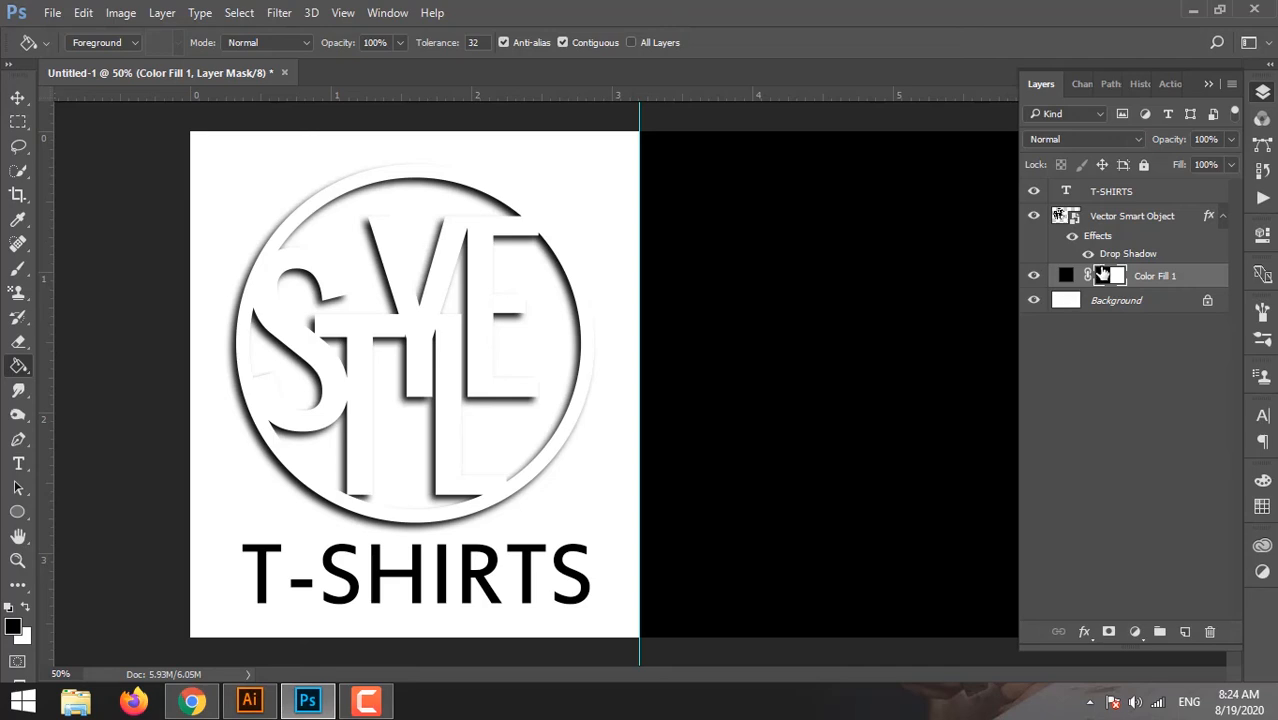
- Duplicate the STYLE logo and T-SHIRTS caption layers together and place the copies on the black half of the canvas
{"action": "left_click", "coordinate": [1142, 216]}
{"action": "left_click", "coordinate": [1145, 195]}
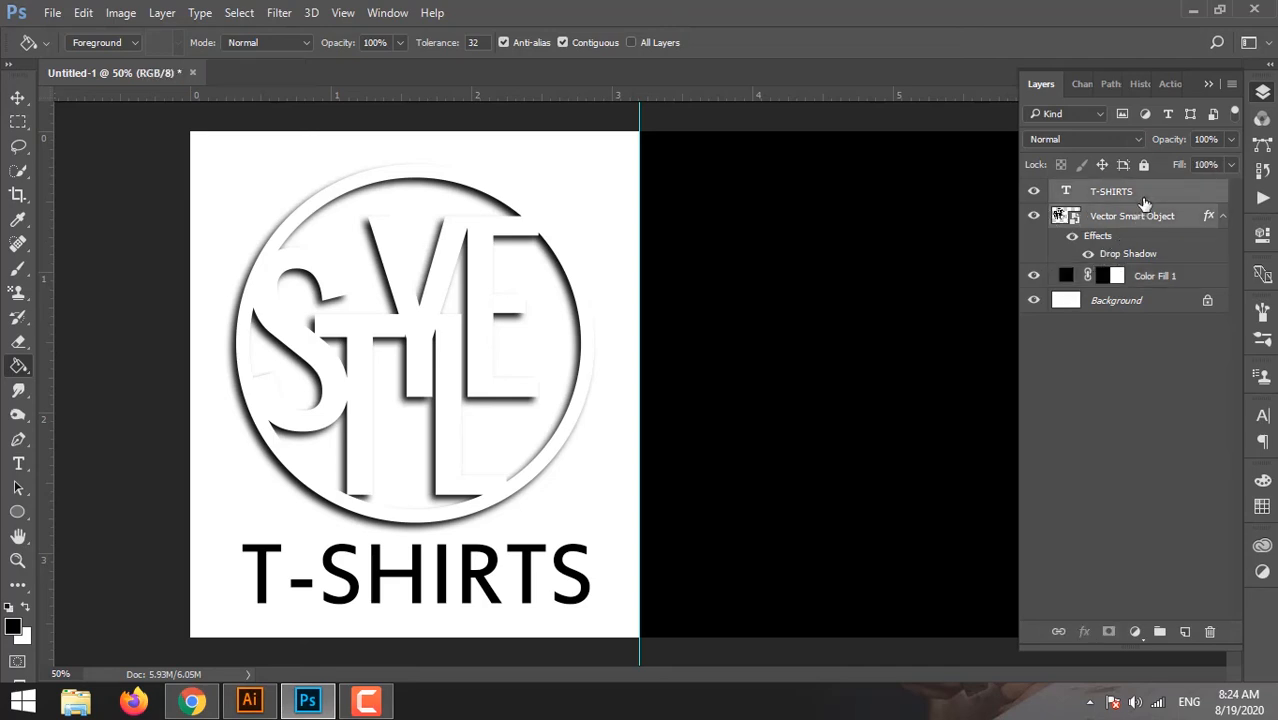
{"action": "left_click", "coordinate": [17, 97]}
{"action": "left_click_drag", "start_coordinate": [362, 384], "coordinate": [800, 385]}
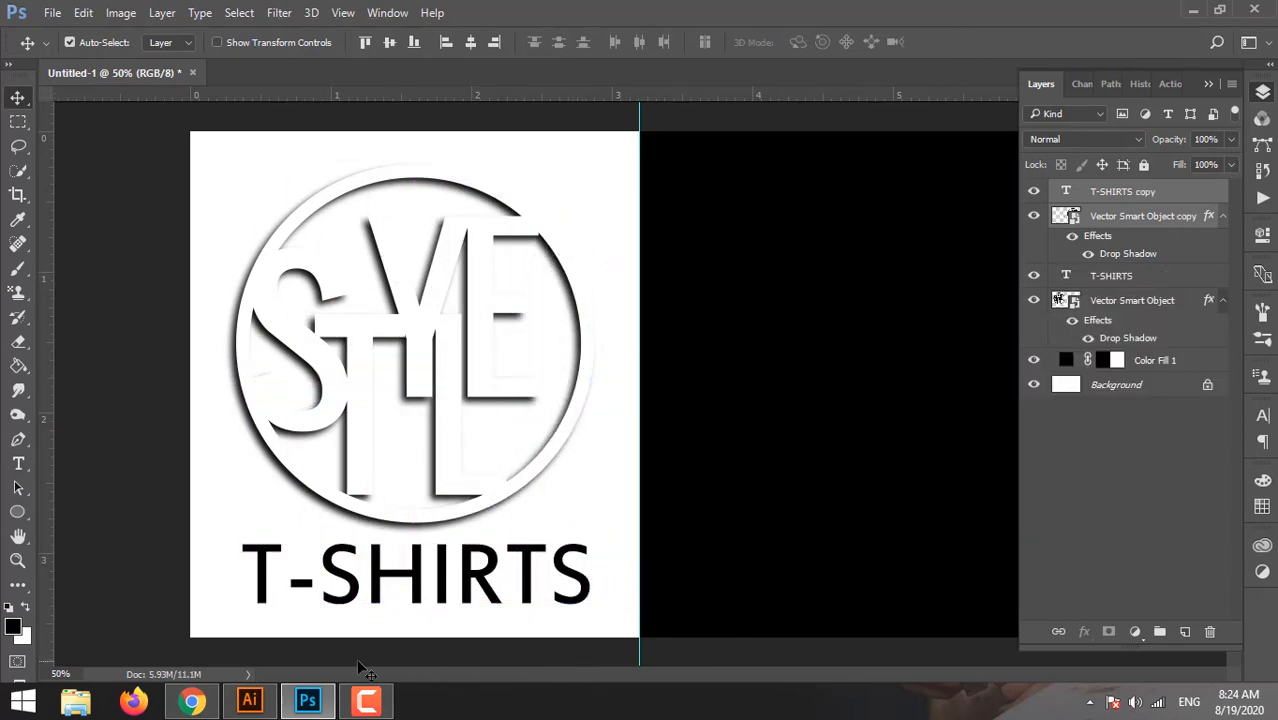
- Add a white Solid Color fill layer directly above the copied T-SHIRTS caption and clip it to the caption
{"action": "left_click", "coordinate": [1068, 190]}
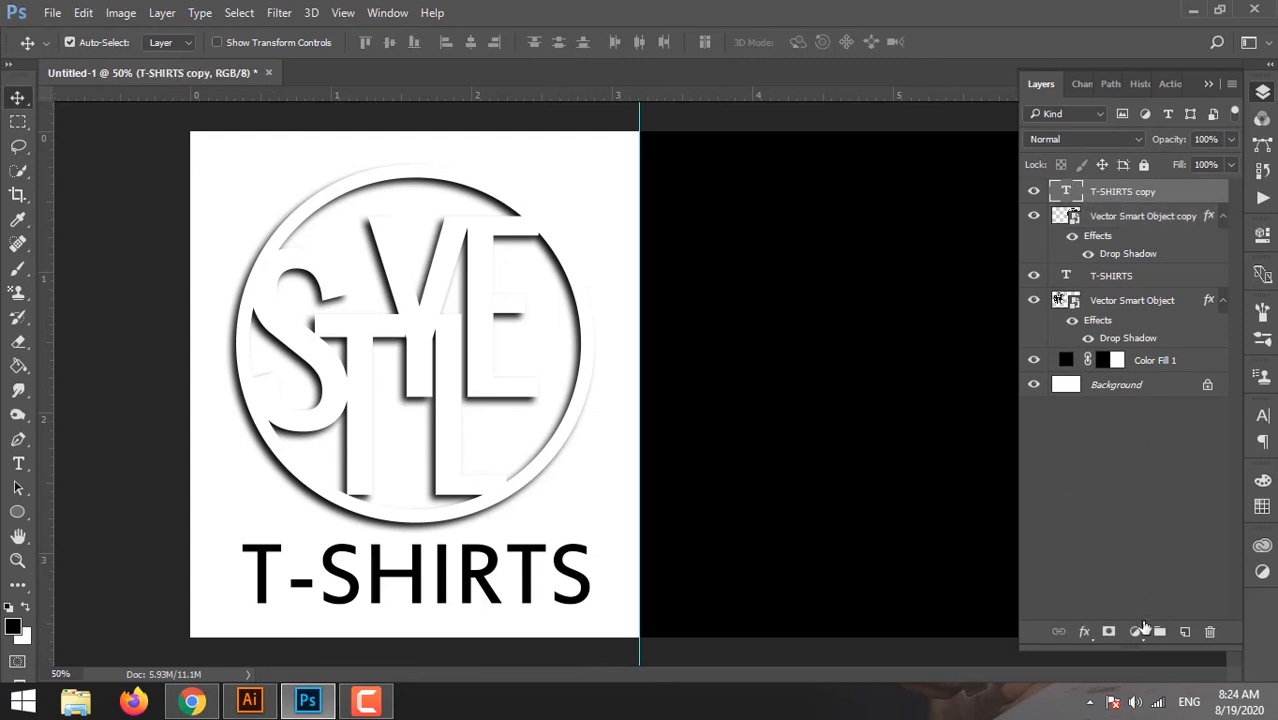
{"action": "left_click", "coordinate": [1135, 632]}
{"action": "left_click", "coordinate": [1150, 231]}
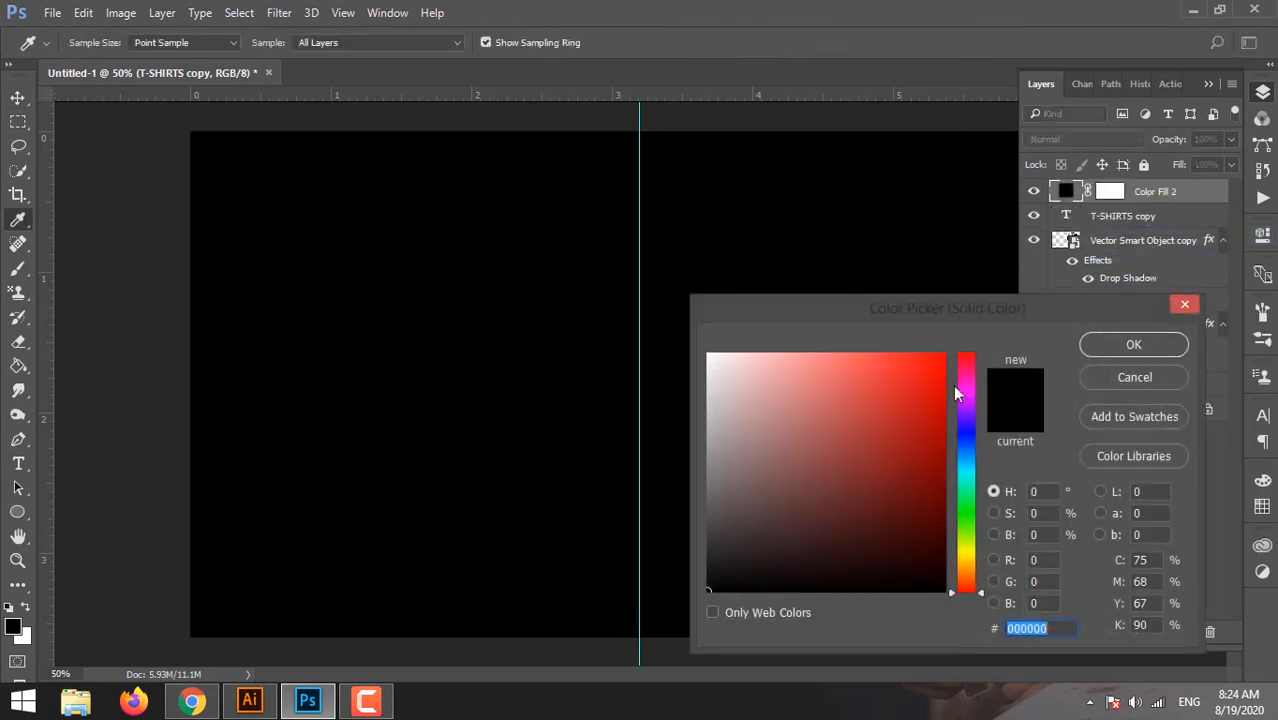
{"action": "type", "text": "f4f4f4"}
{"action": "left_click", "coordinate": [704, 352]}
{"action": "left_click", "coordinate": [1107, 350]}
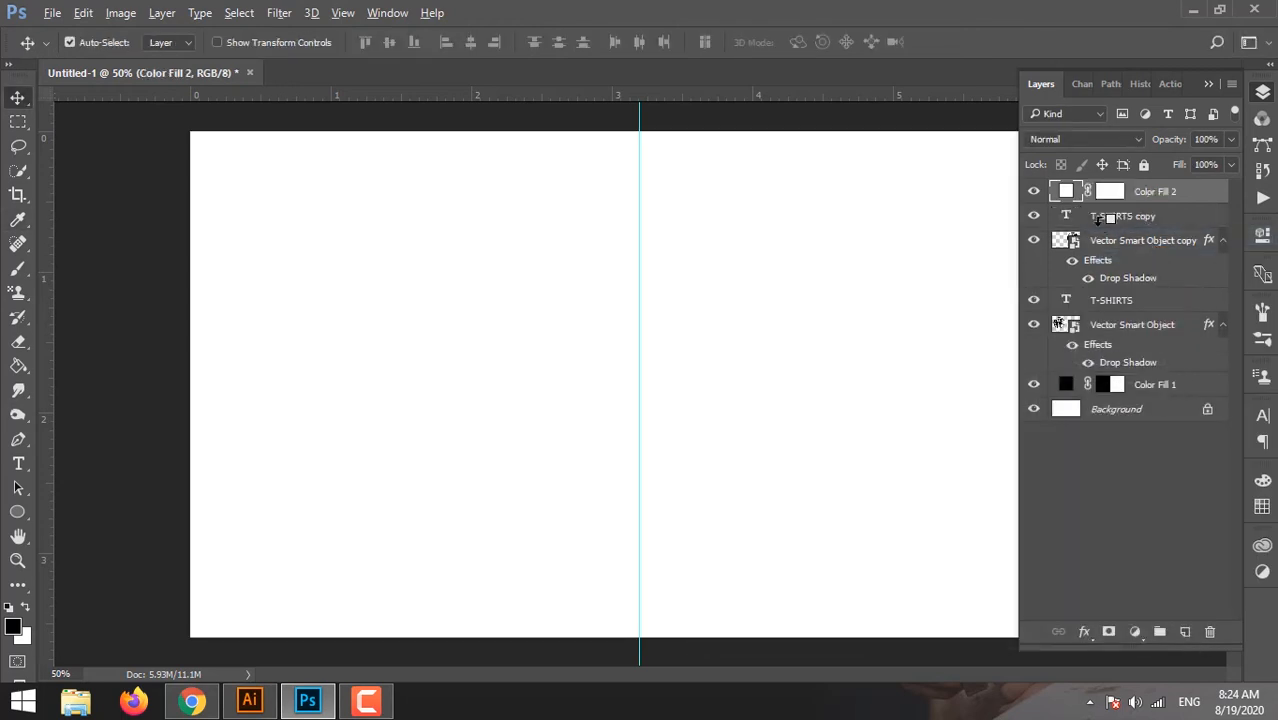
{"action": "left_click", "coordinate": [1103, 198], "text": "alt"}
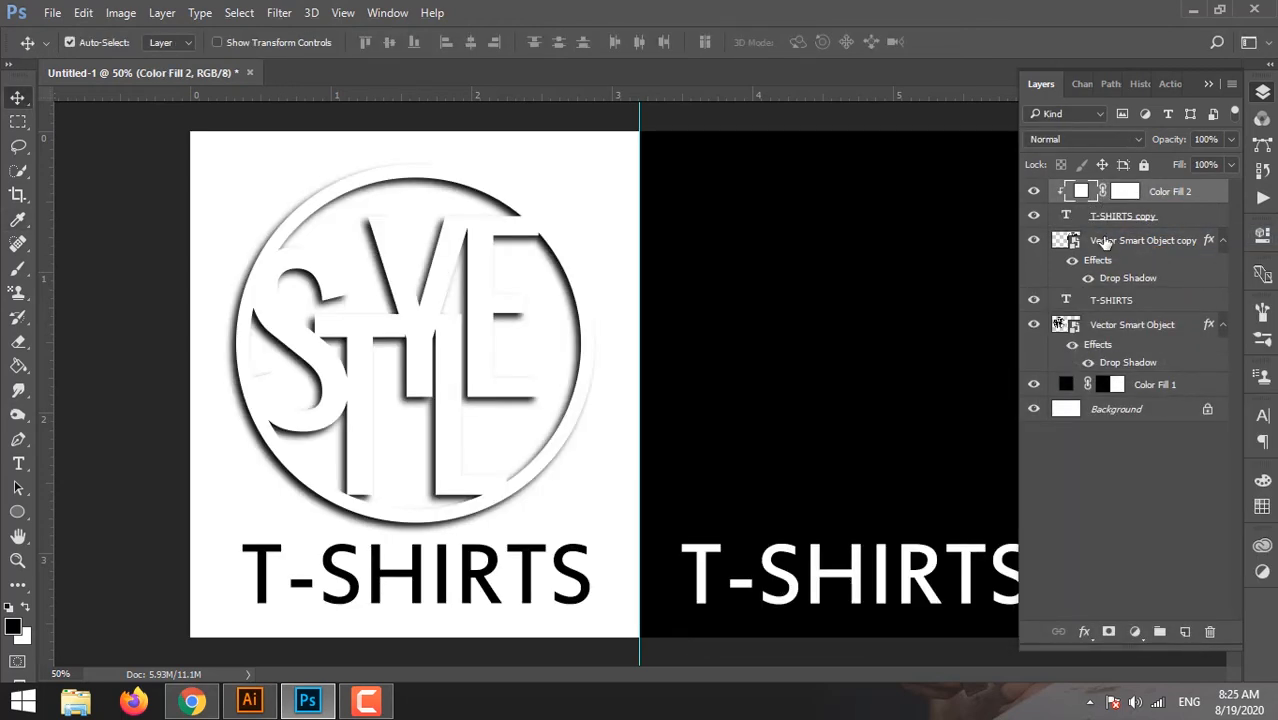
- Set the Drop Shadow colour of the copied STYLE logo to white (ffffff) and apply the layer style
{"action": "left_click", "coordinate": [1127, 254]}
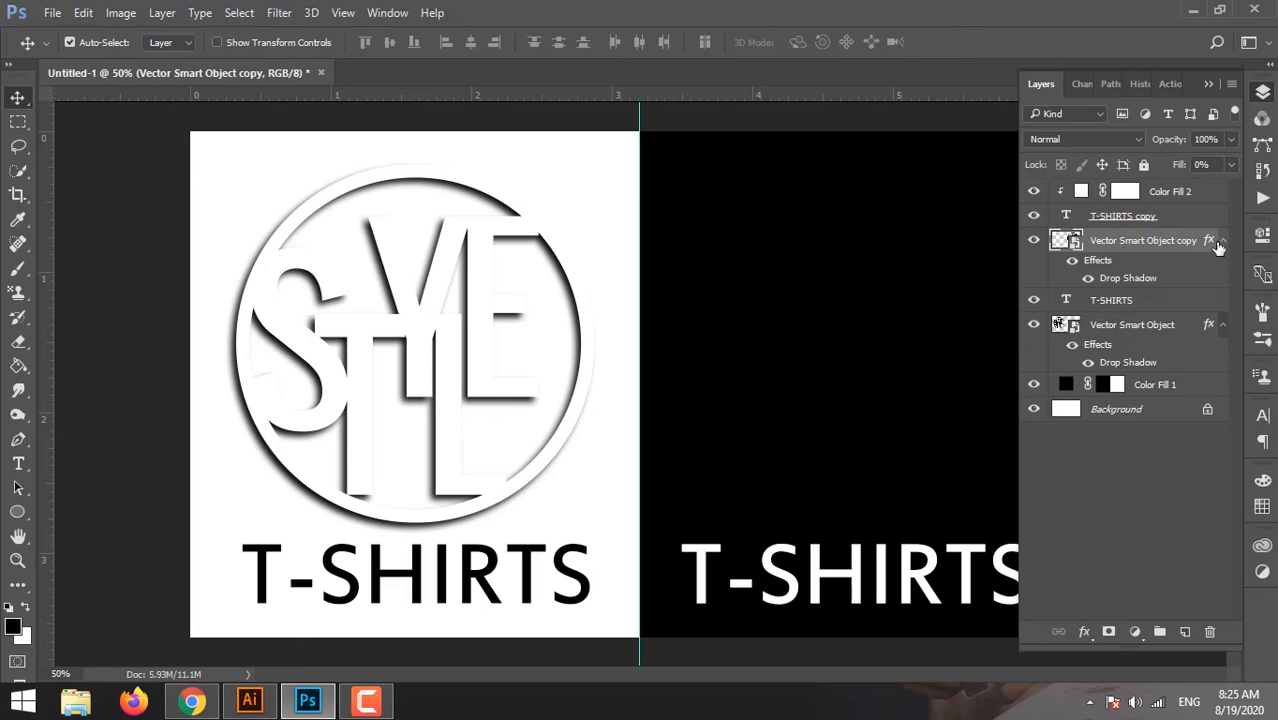
{"action": "double_click", "coordinate": [1195, 284]}
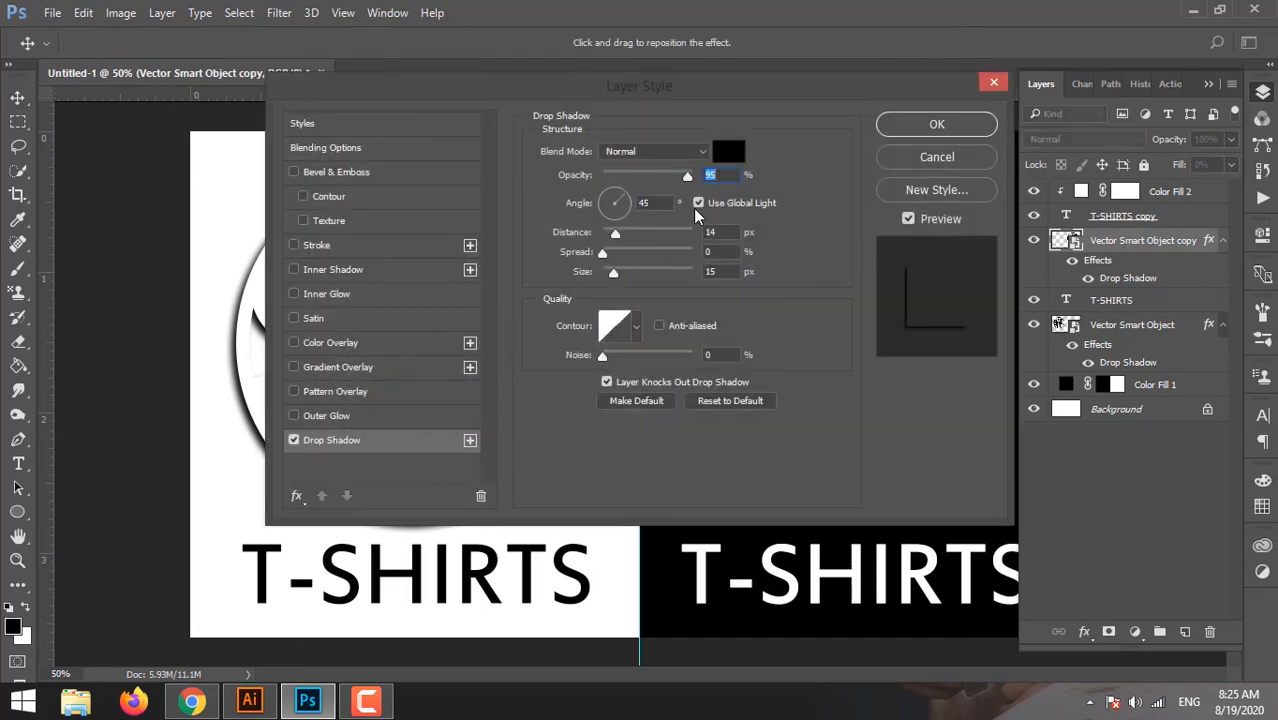
{"action": "left_click", "coordinate": [728, 152]}
{"action": "left_click_drag", "start_coordinate": [717, 385], "coordinate": [706, 351]}
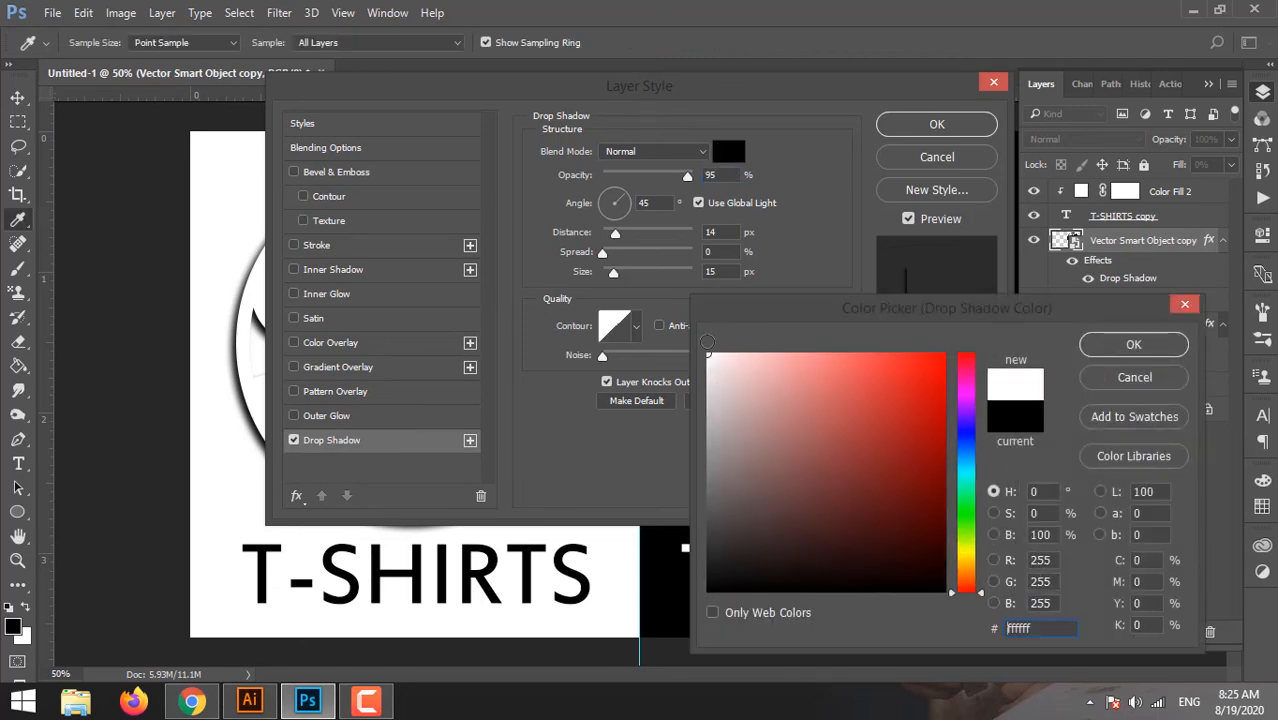
{"action": "left_click", "coordinate": [1113, 344]}
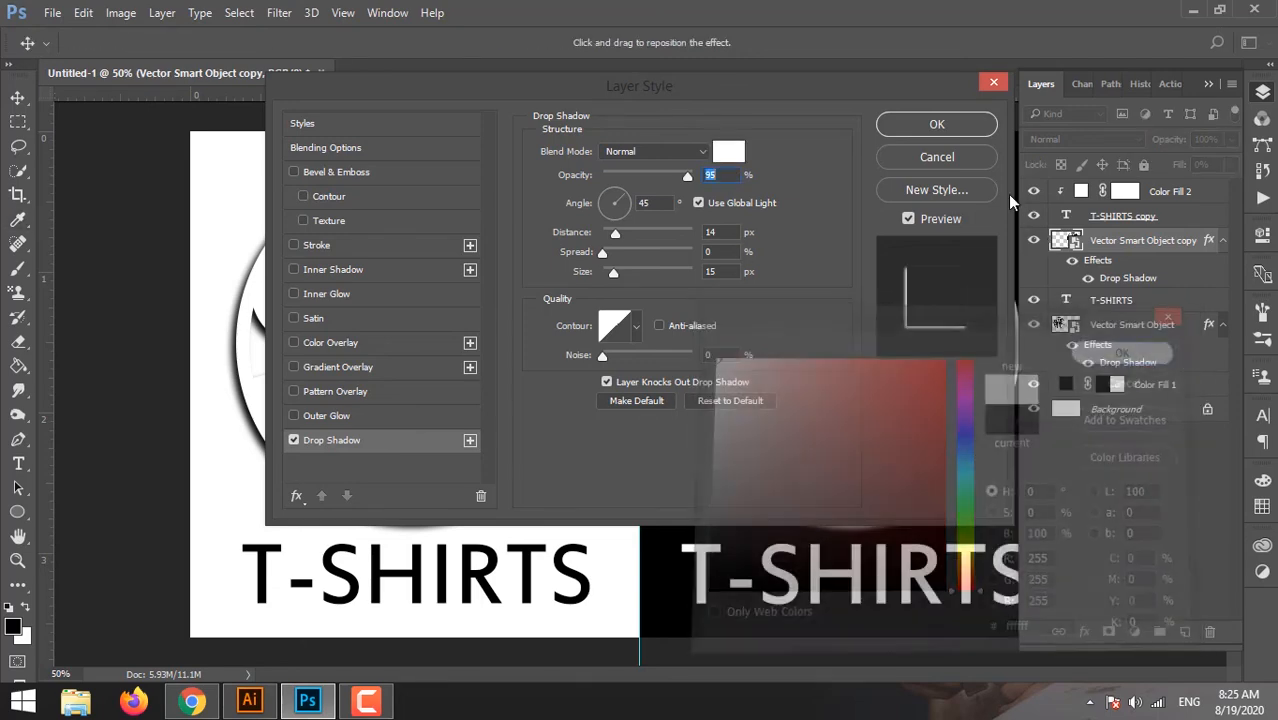
{"action": "left_click", "coordinate": [969, 131]}
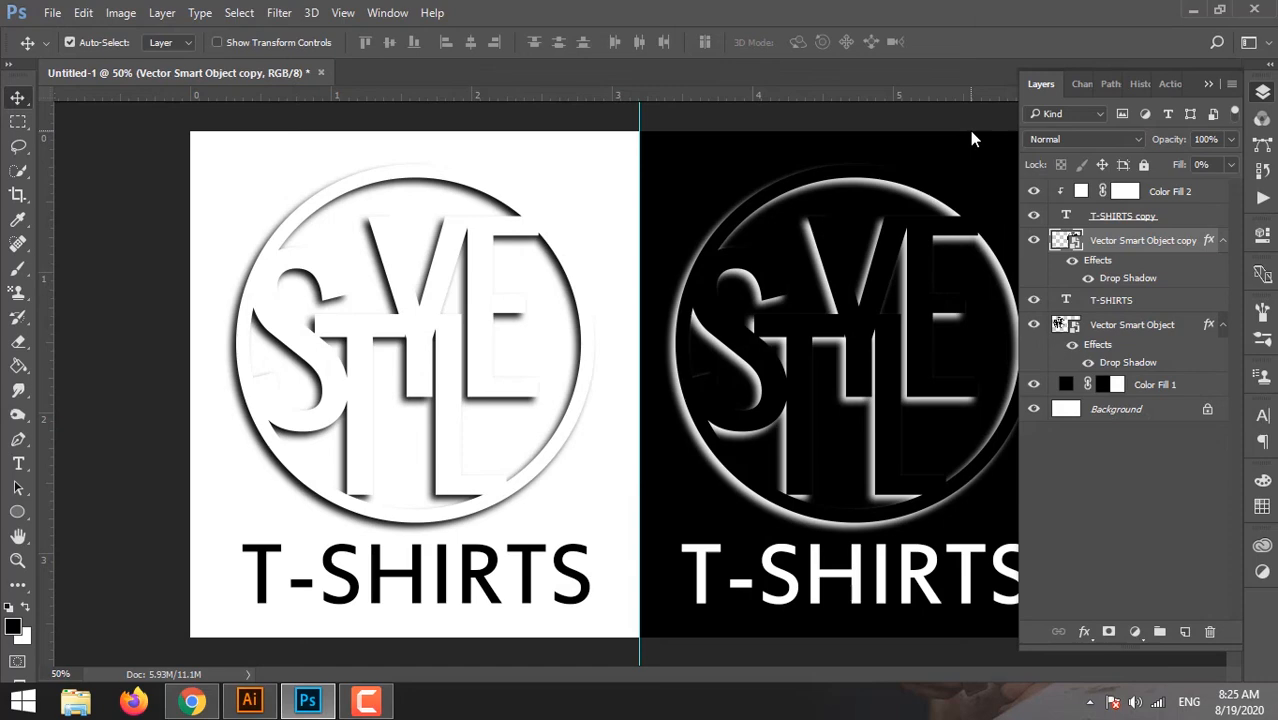
- Centre the copied STYLE logo horizontally within the black half using a rectangular selection of that half
{"action": "left_click", "coordinate": [1209, 83]}
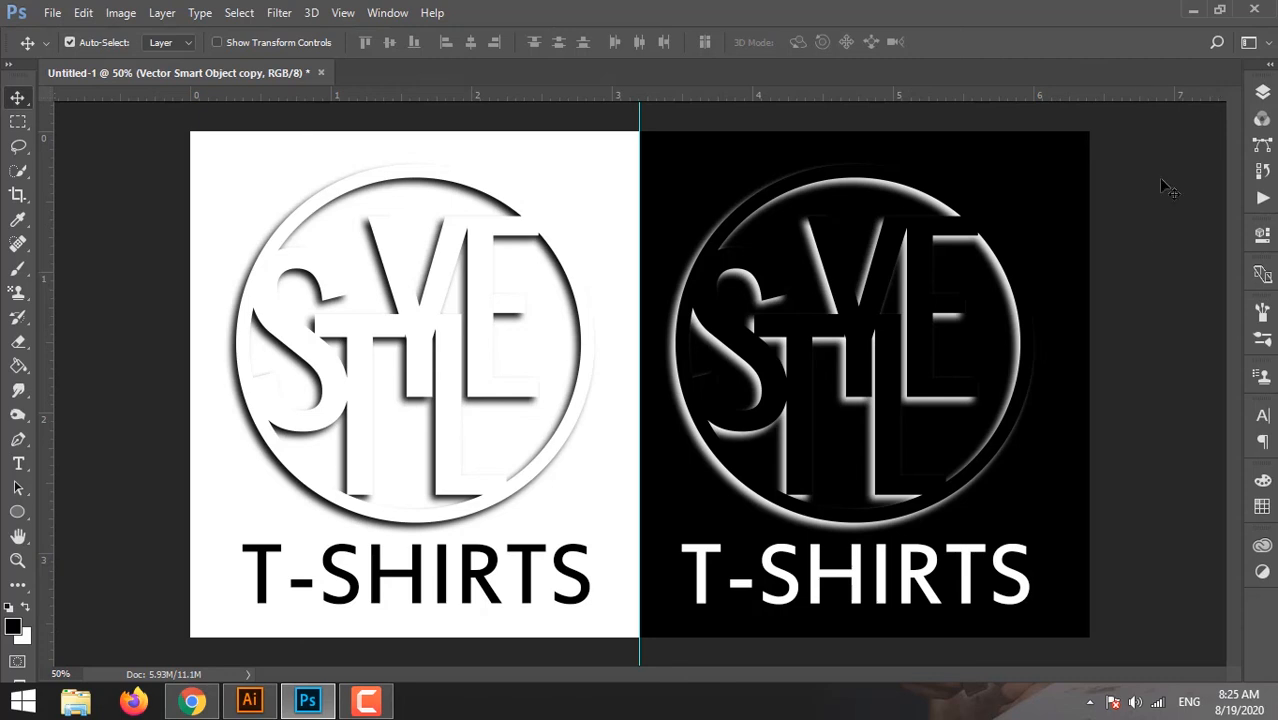
{"action": "left_click", "coordinate": [18, 121]}
{"action": "left_click_drag", "start_coordinate": [1117, 122], "coordinate": [640, 673]}
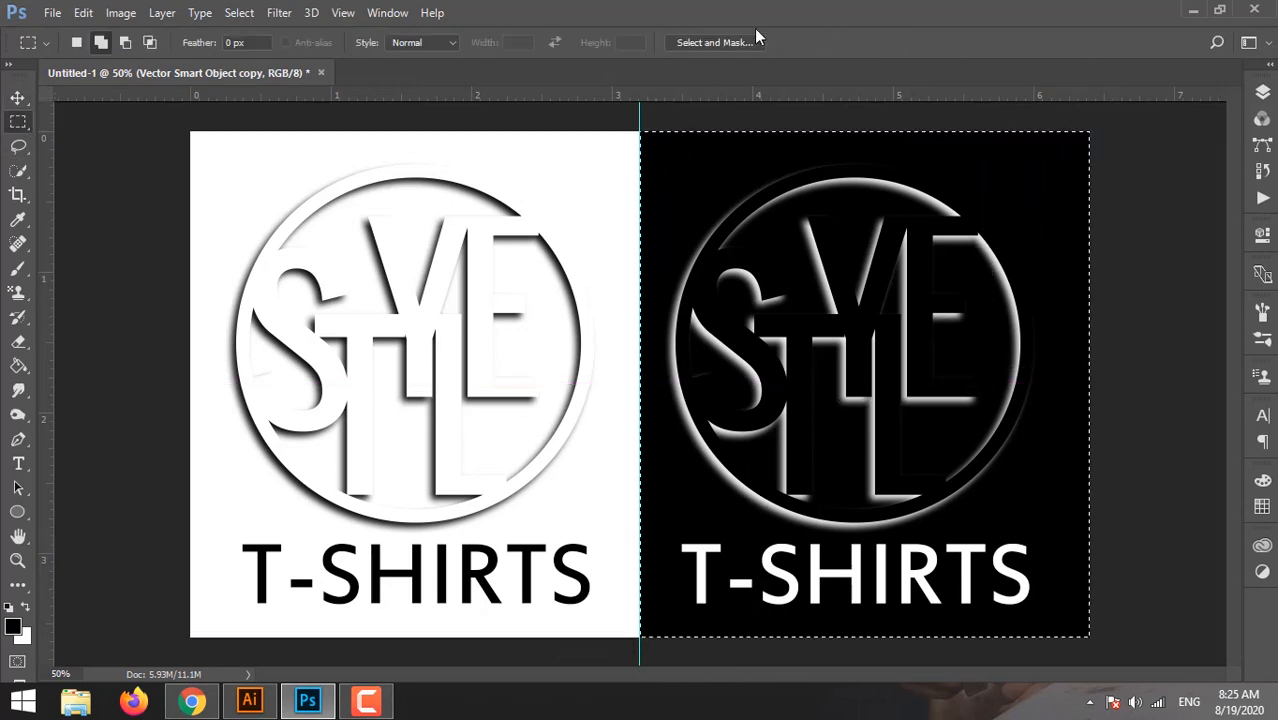
{"action": "left_click", "coordinate": [18, 97]}
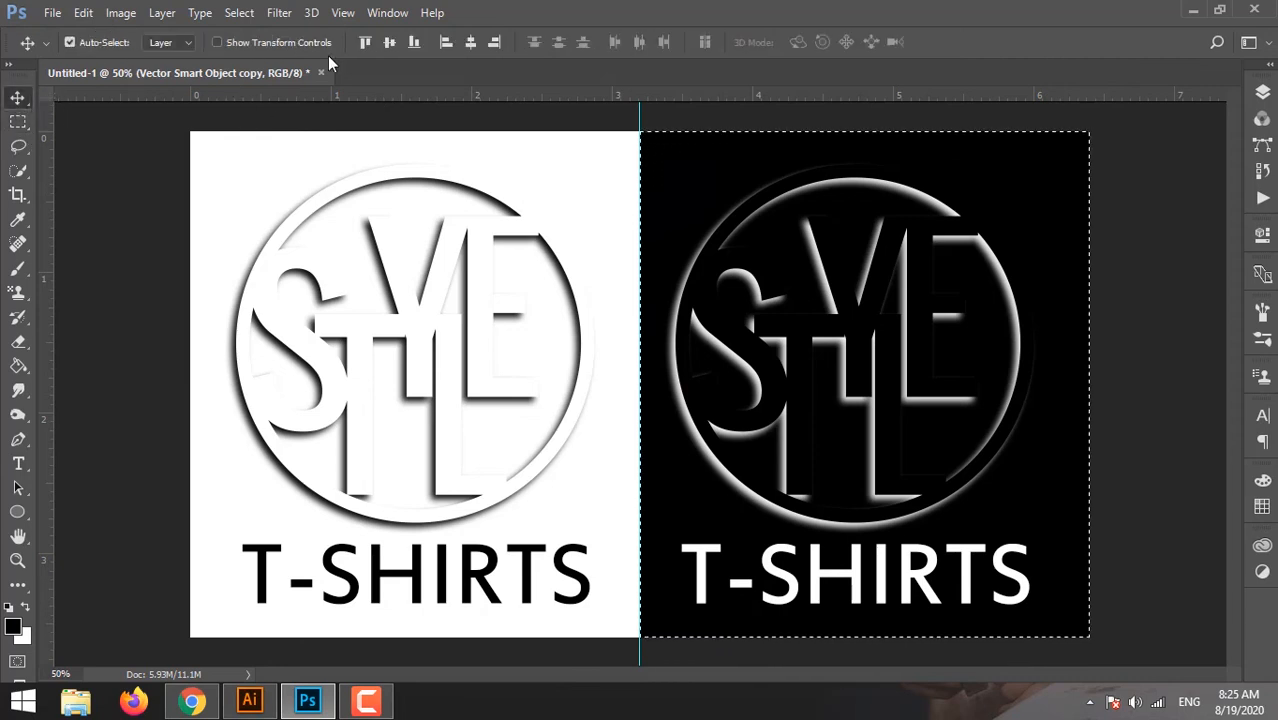
{"action": "left_click", "coordinate": [468, 43]}
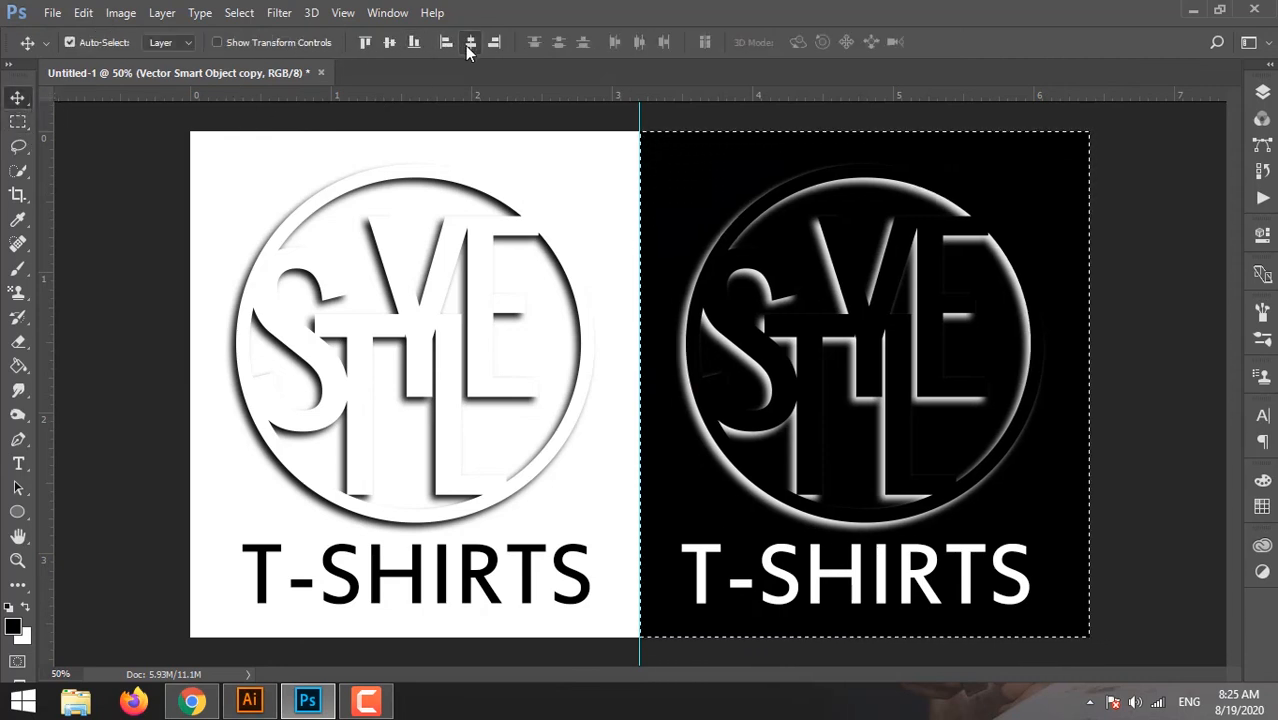